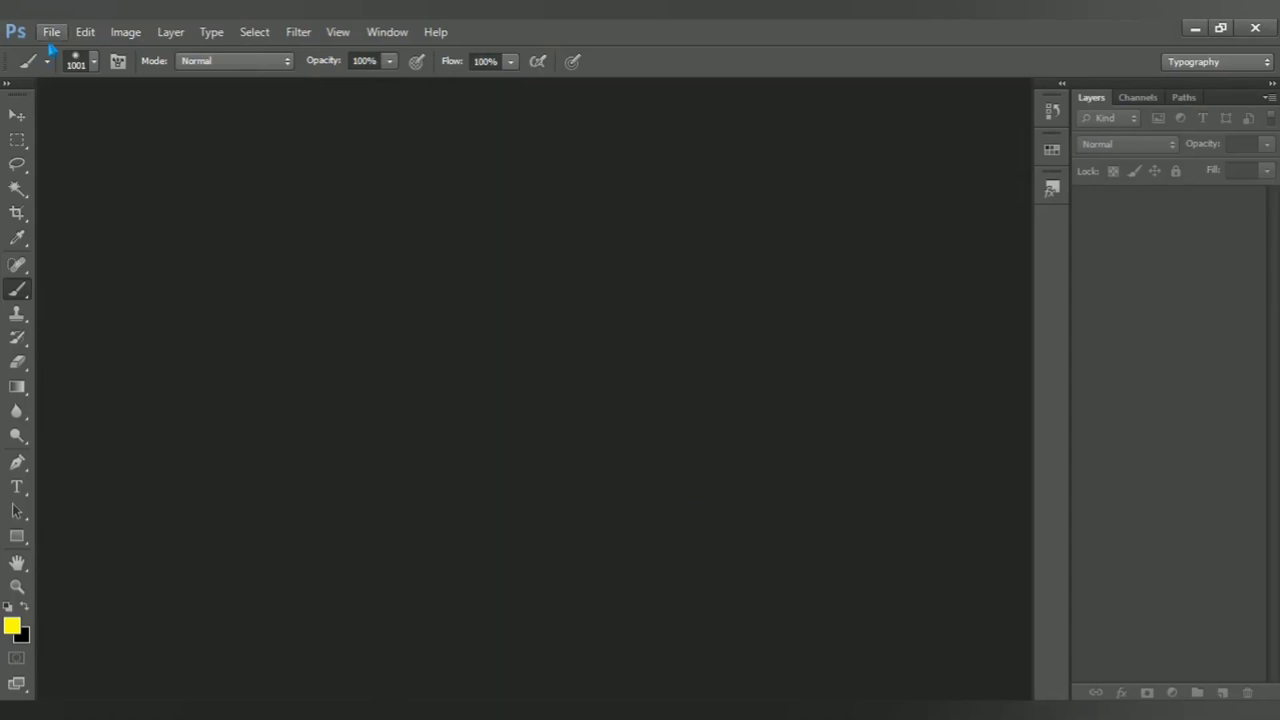
# Step: Create a new document from the 2560 px × 1440 px preset
pyautogui.click(51, 33)
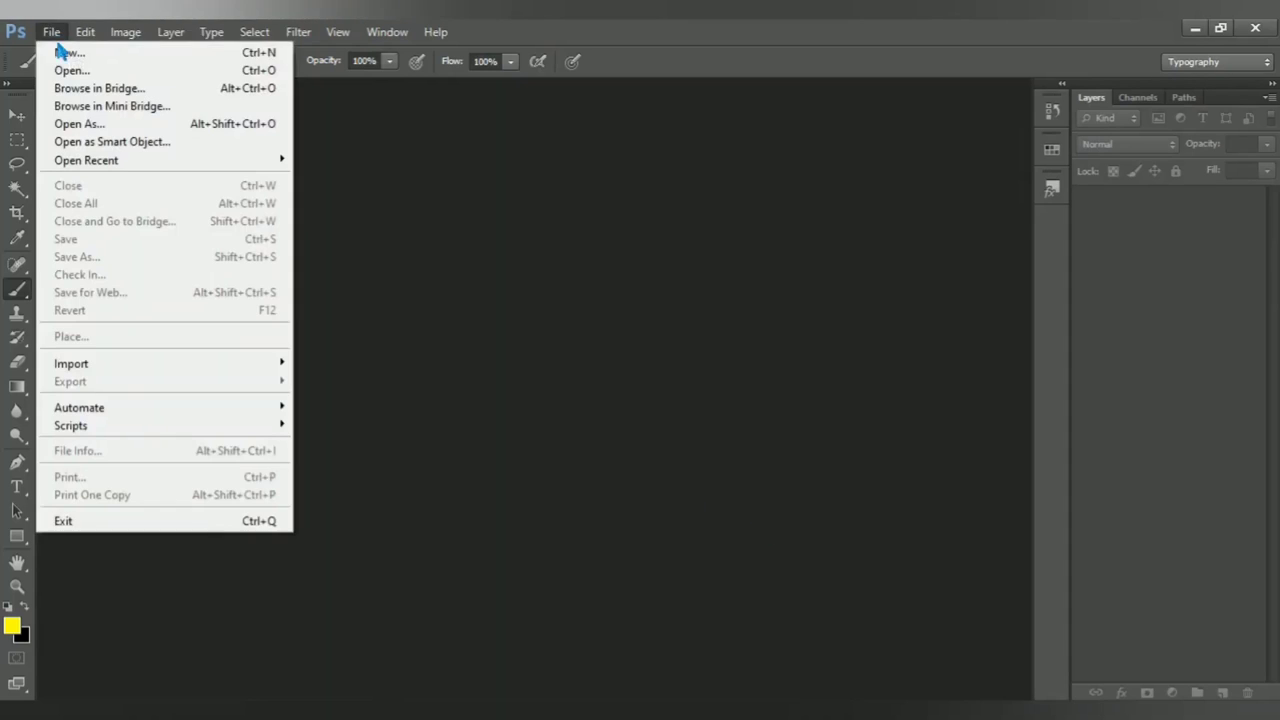
pyautogui.click(110, 55)
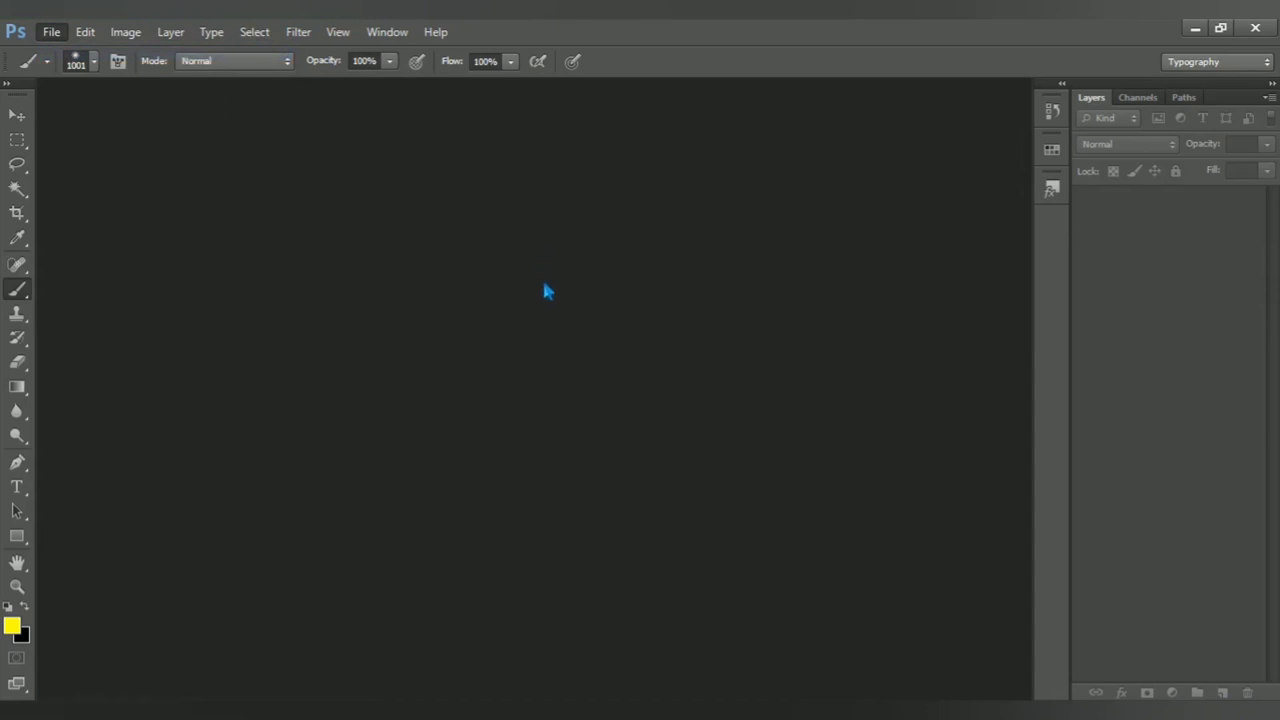
pyautogui.click(695, 206)
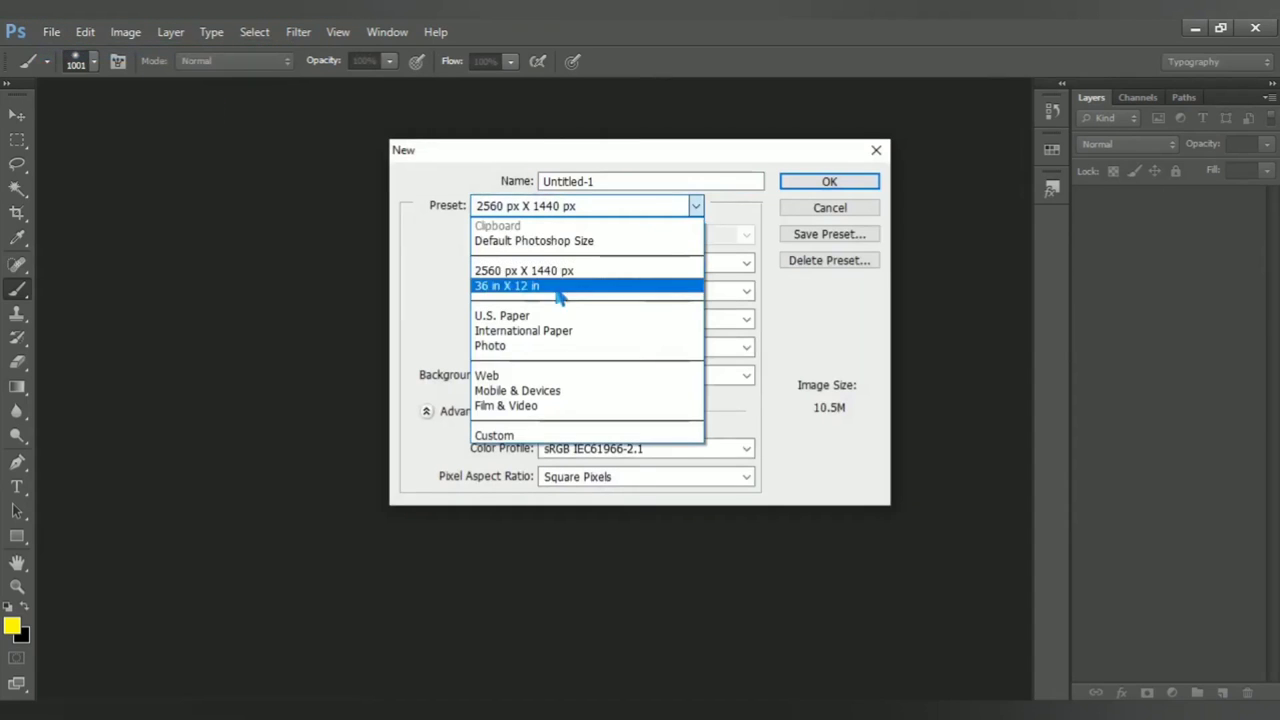
pyautogui.click(568, 272)
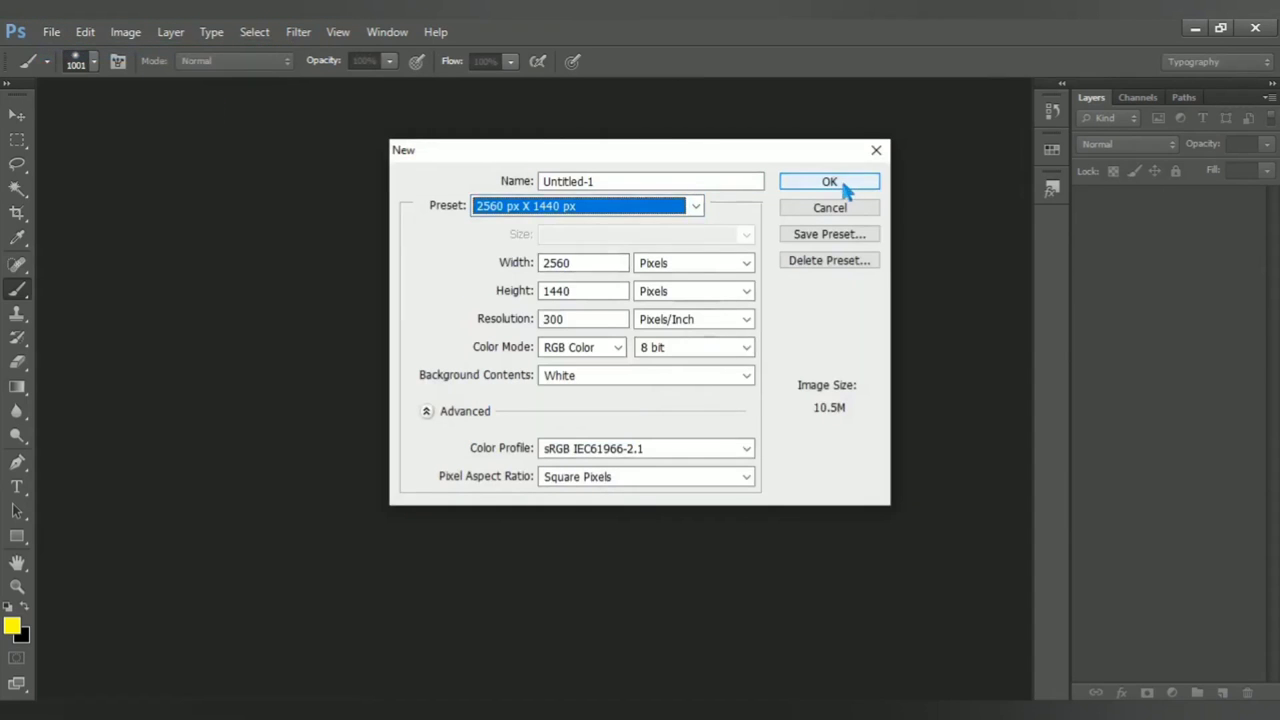
pyautogui.click(841, 182)
# Step: Add a Solid Color fill layer with hex colour 2c2c2c
pyautogui.click(1174, 692)
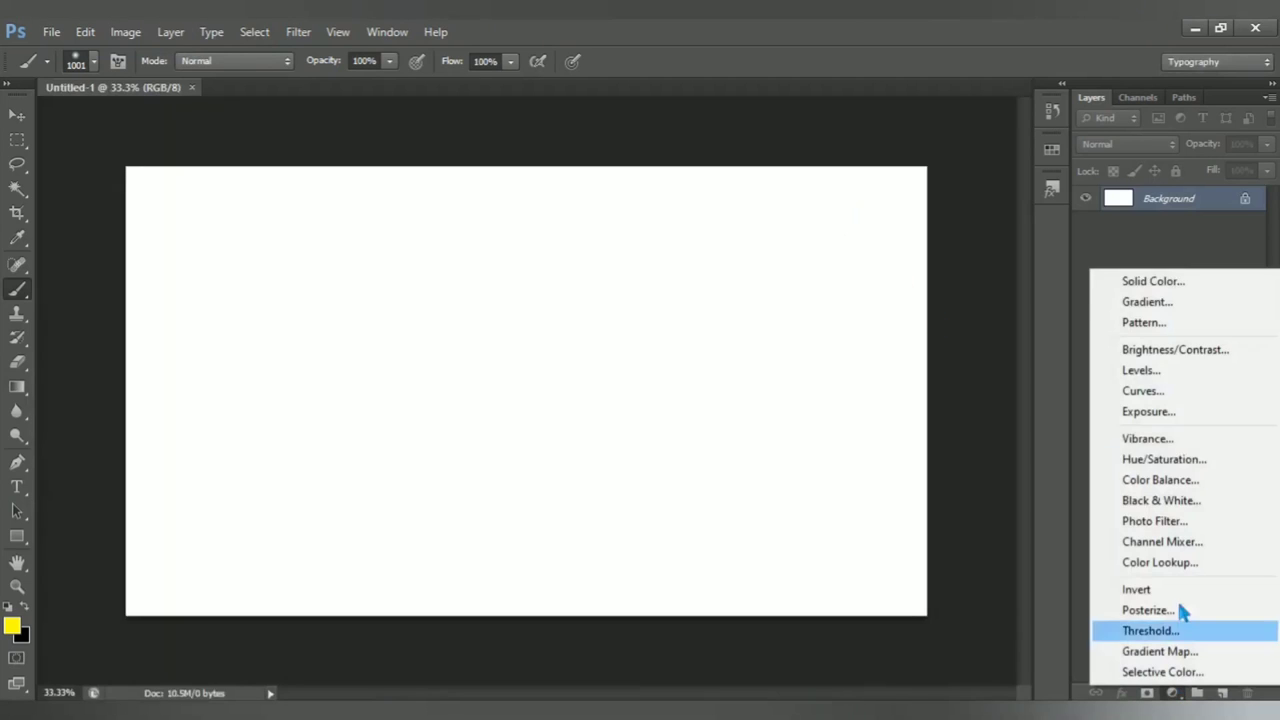
pyautogui.click(1168, 284)
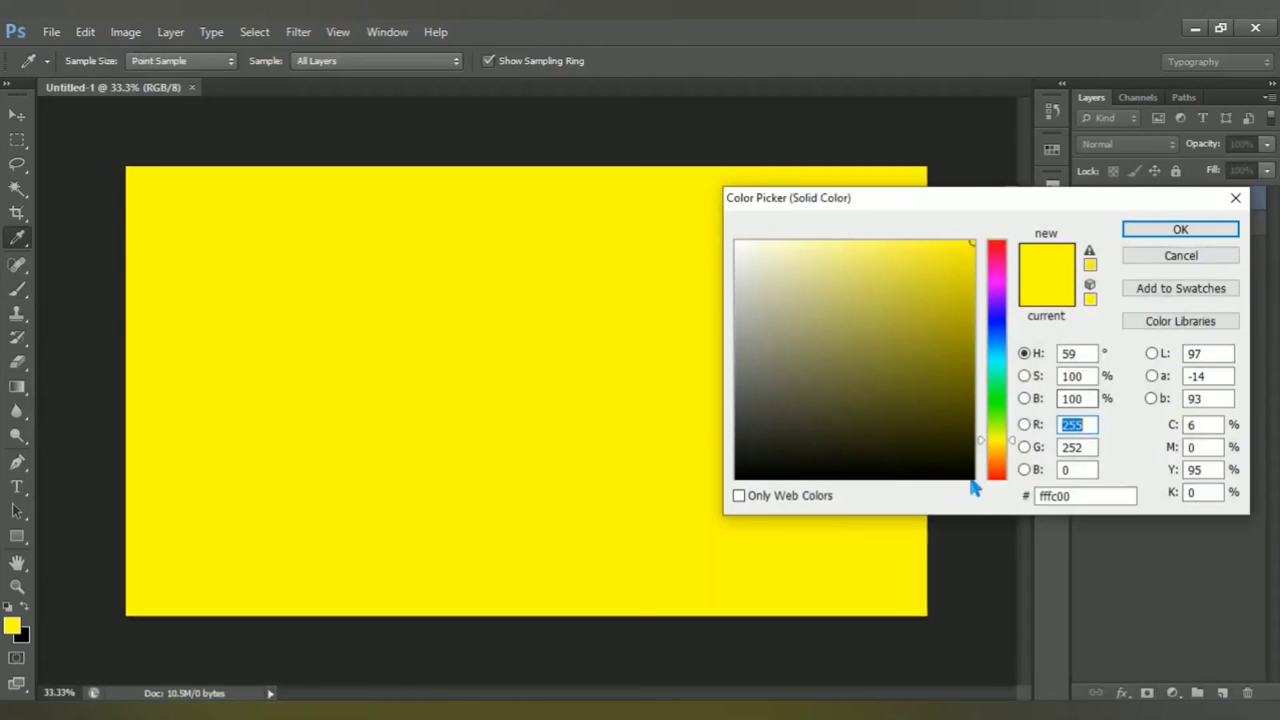
pyautogui.click(1082, 496)
pyautogui.write('2c')
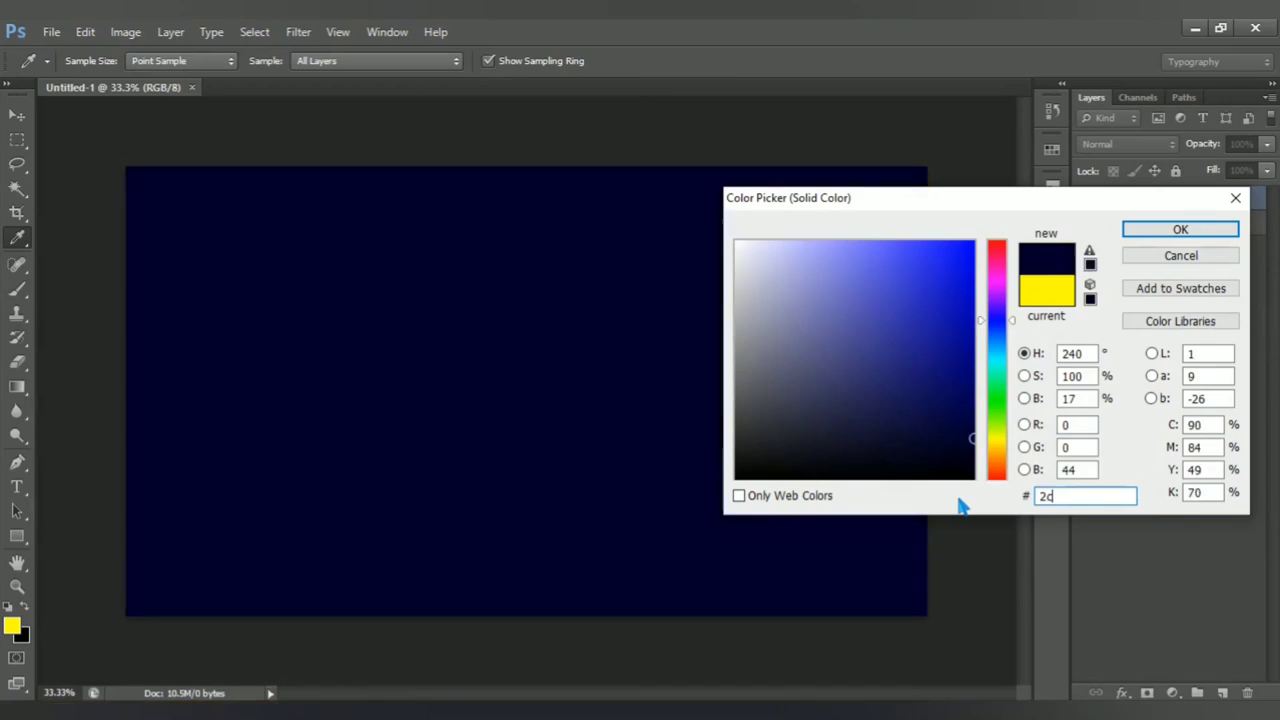
pyautogui.write('2c2c')
pyautogui.press('Return')
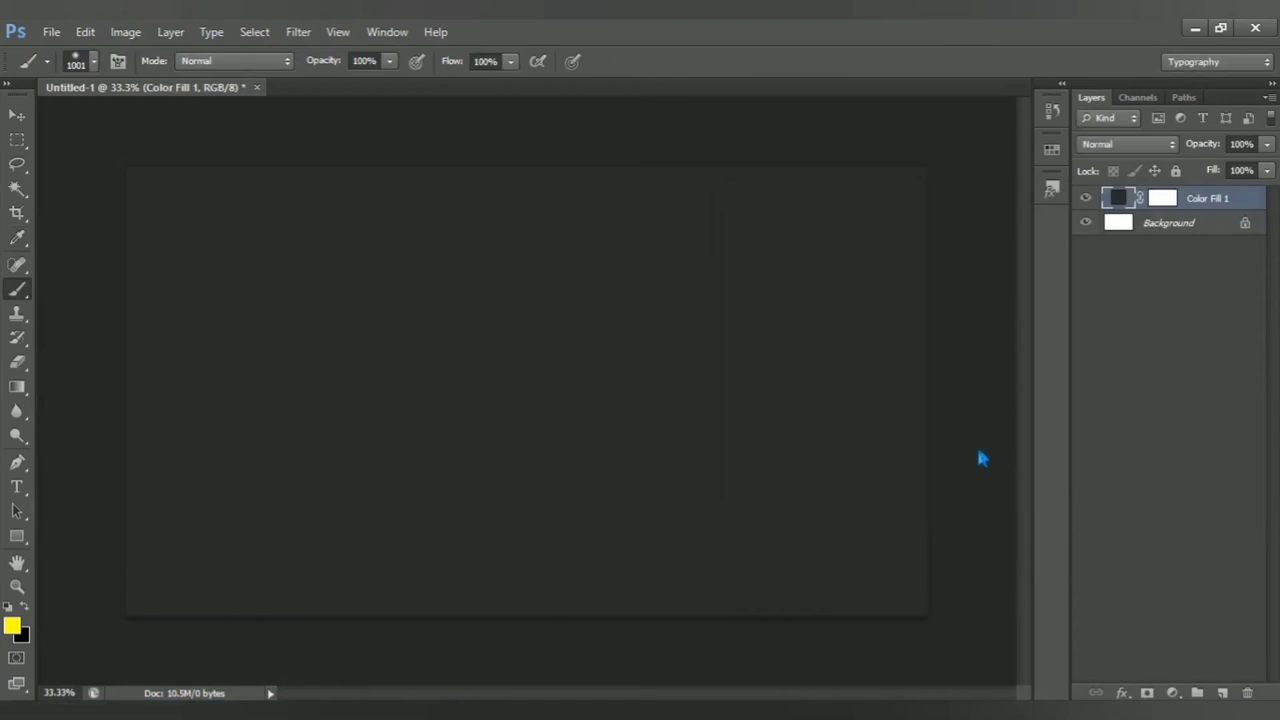
# Step: Open the moss photo and drag it into Untitled-1 as a new layer
pyautogui.click(51, 31)
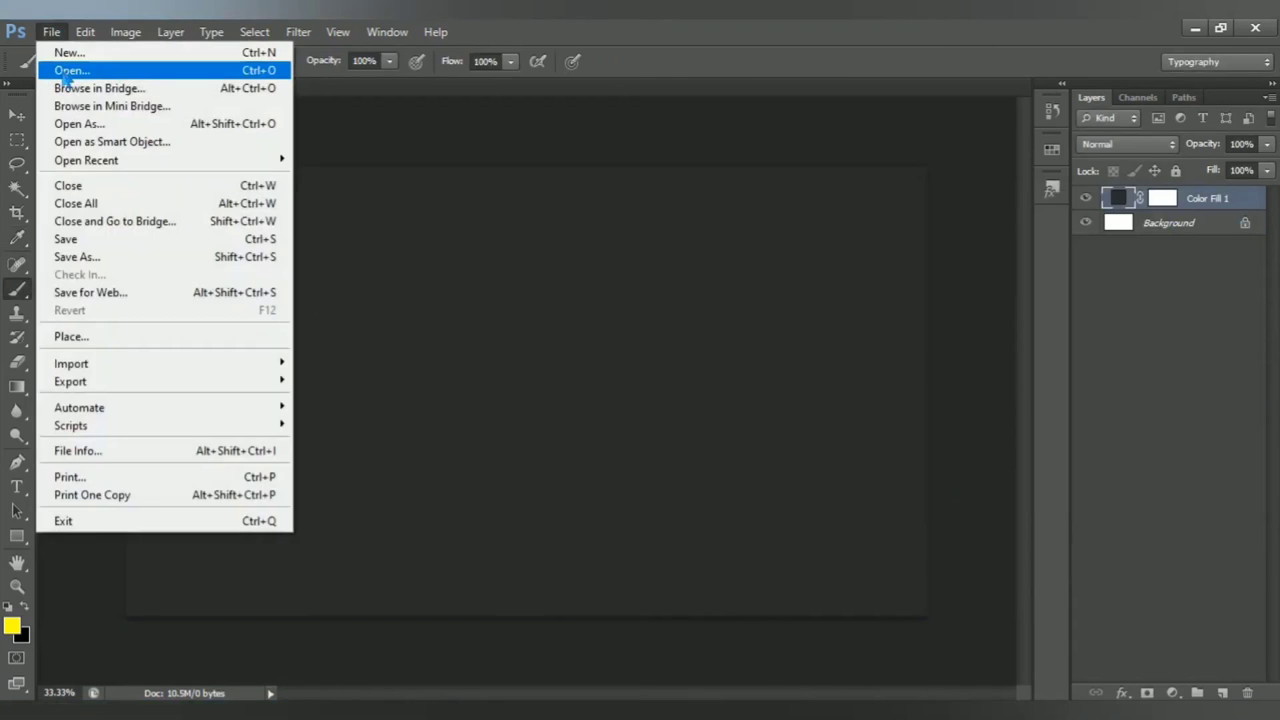
pyautogui.click(100, 70)
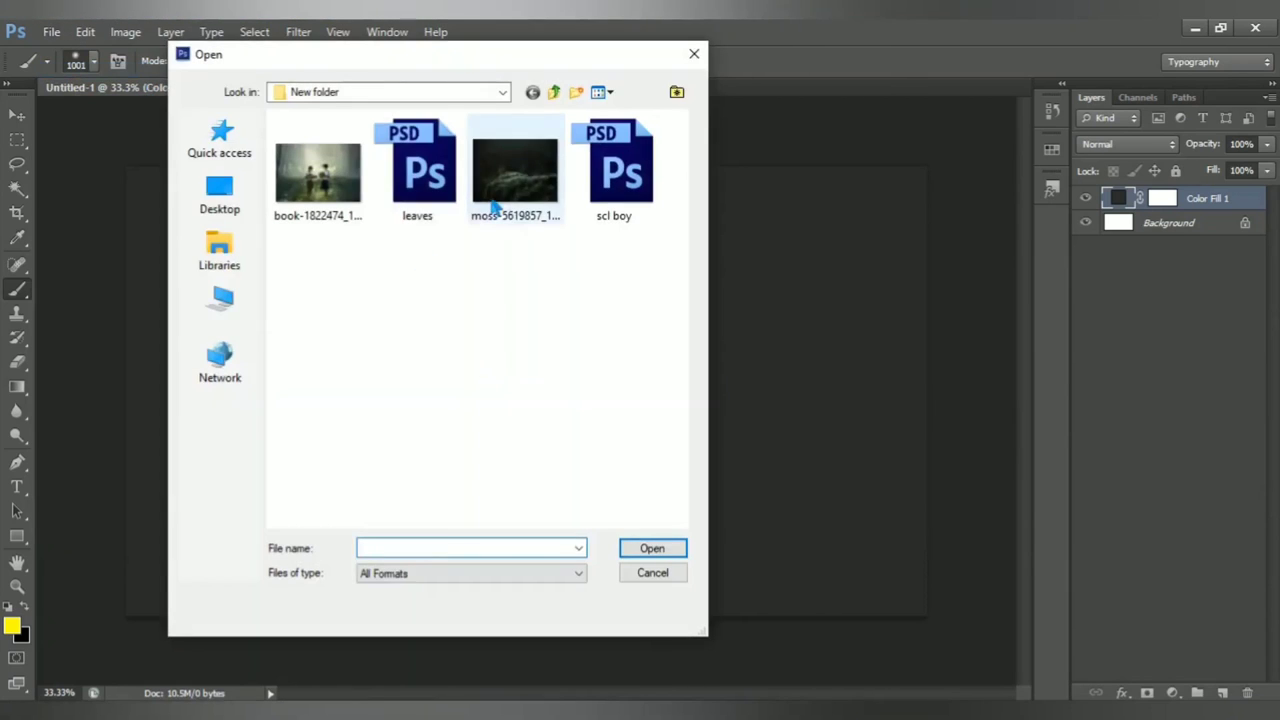
pyautogui.click(491, 207)
pyautogui.click(652, 549)
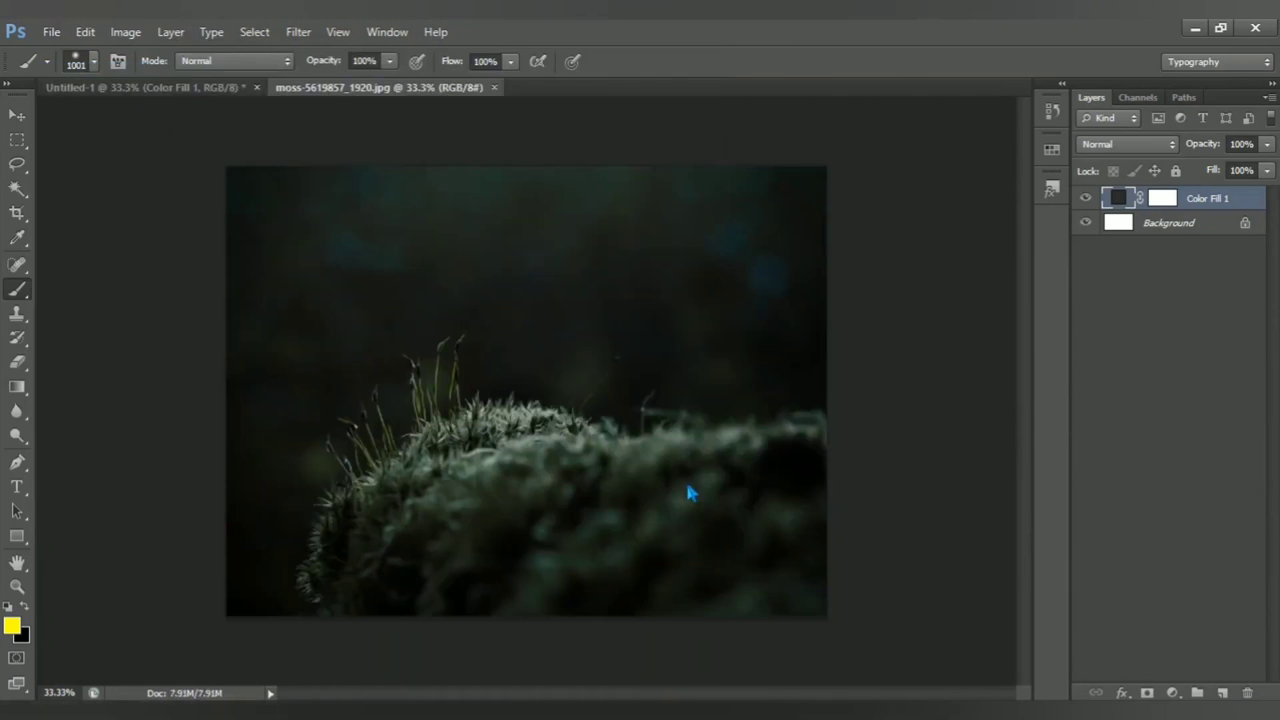
pyautogui.click(17, 114)
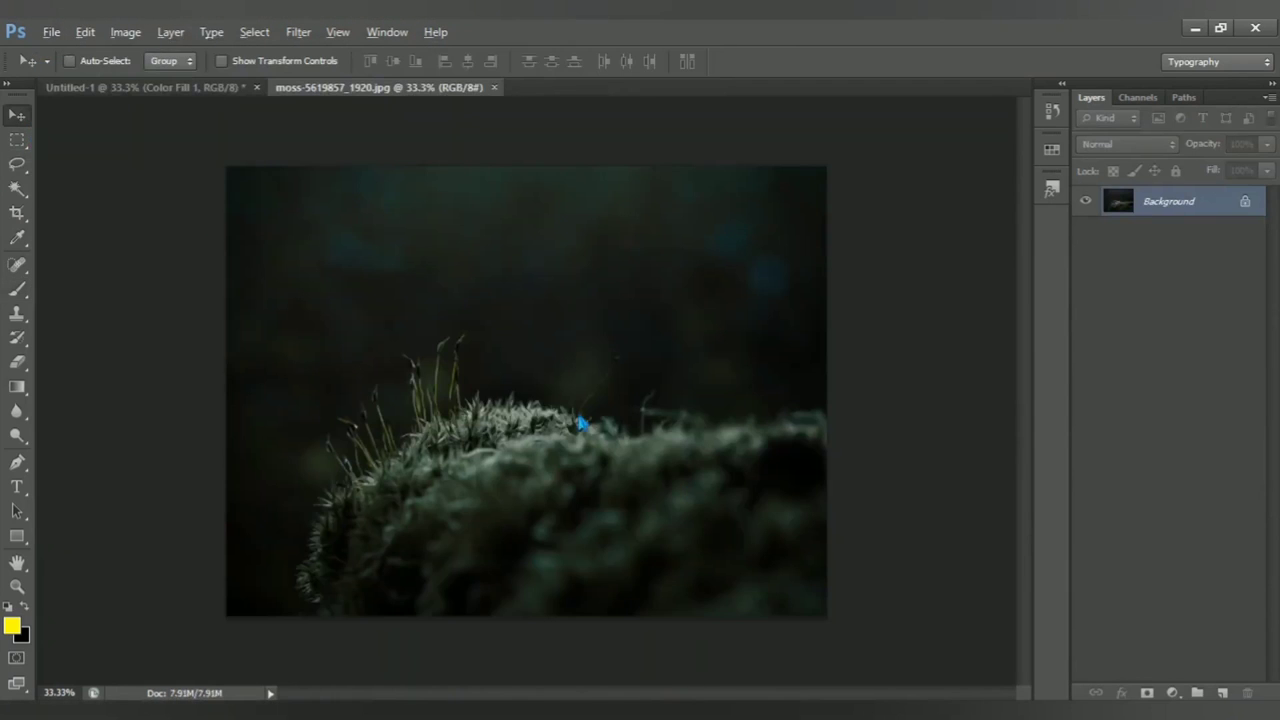
pyautogui.moveTo(580, 423)
pyautogui.mouseDown()
pyautogui.moveTo(225, 97)
pyautogui.moveTo(605, 443)
pyautogui.moveTo(621, 487)
pyautogui.mouseUp()
# Step: Scale the moss layer to about 136% and shift it to cover the canvas
pyautogui.hotkey('ctrl', 't')
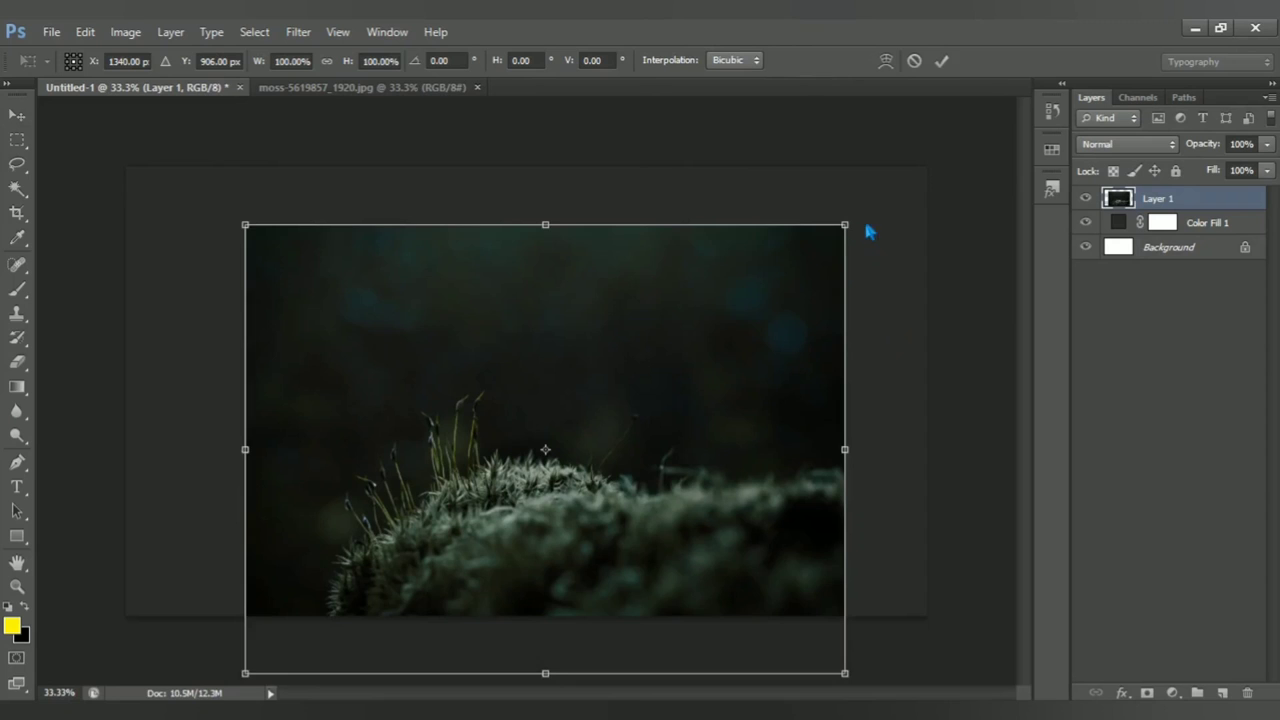
pyautogui.moveTo(867, 231); pyautogui.dragTo(997, 175)
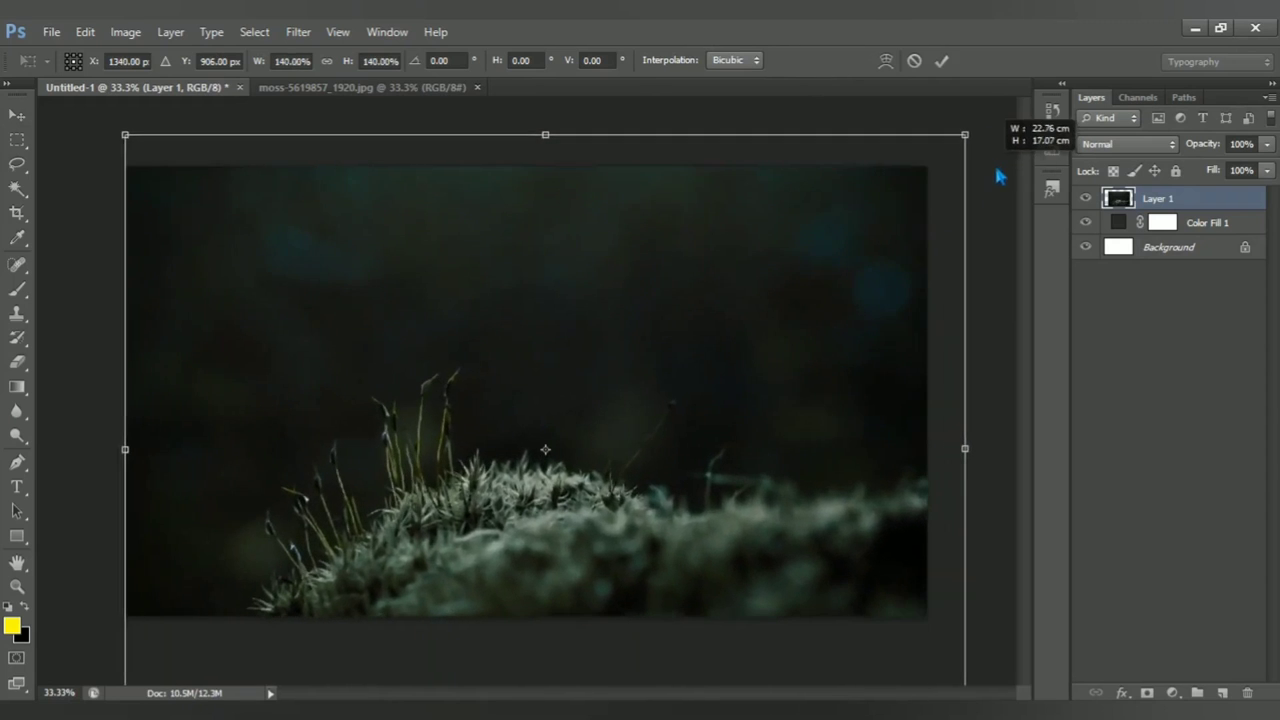
pyautogui.moveTo(997, 175)
pyautogui.mouseDown()
pyautogui.moveTo(970, 140)
pyautogui.moveTo(948, 154)
pyautogui.mouseUp()
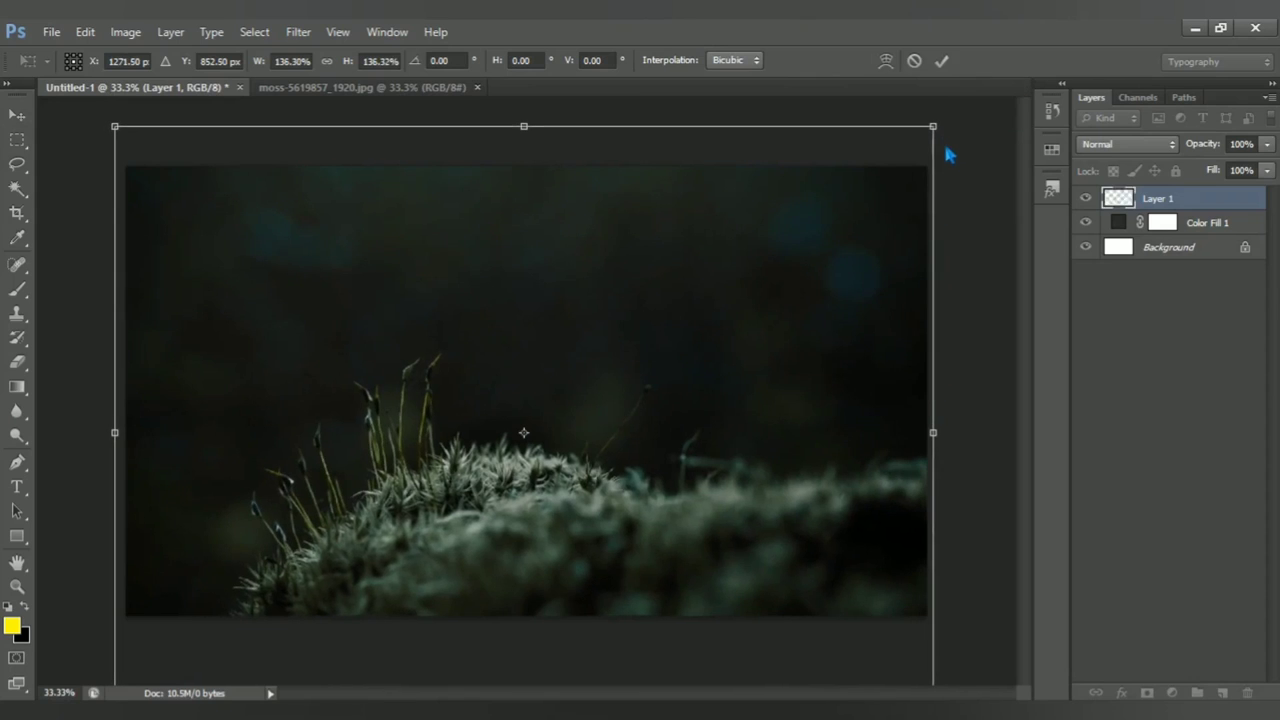
pyautogui.press('Return')
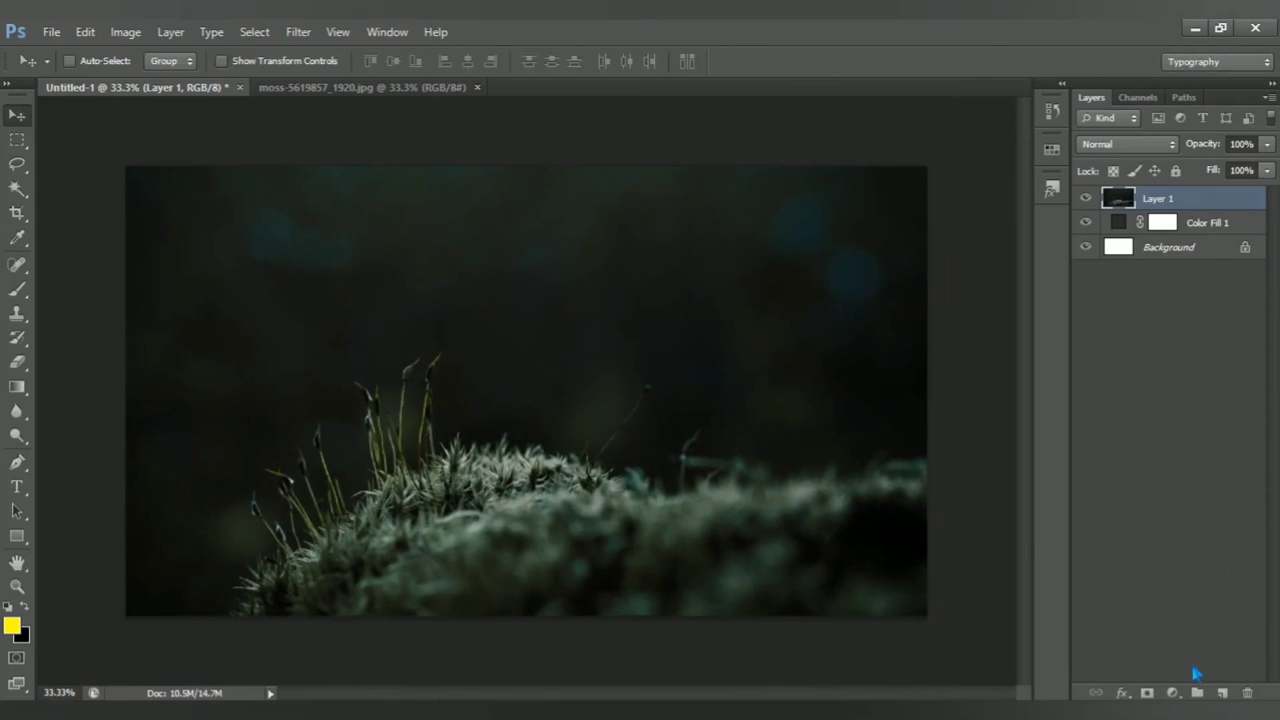
# Step: Add a Color Balance layer clipped to the moss: midtones Cyan-Red -4, Green +47, Yellow-Blue -69
pyautogui.click(1173, 692)
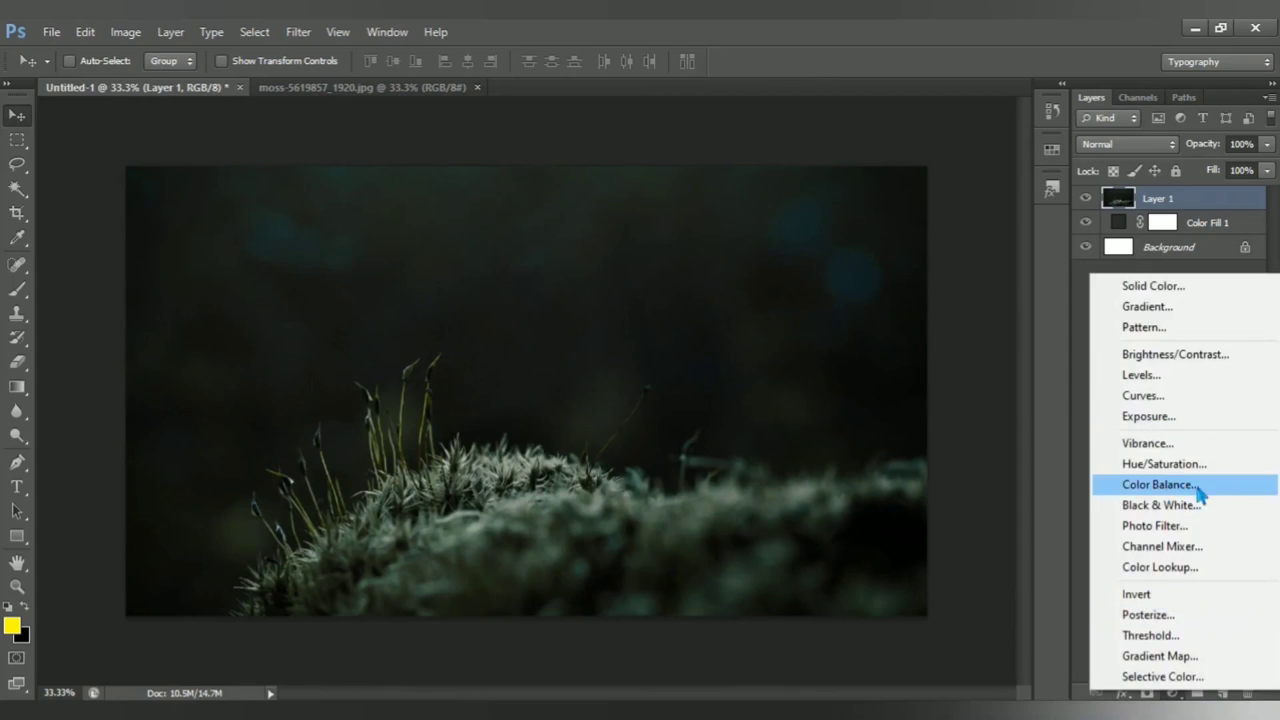
pyautogui.click(1199, 488)
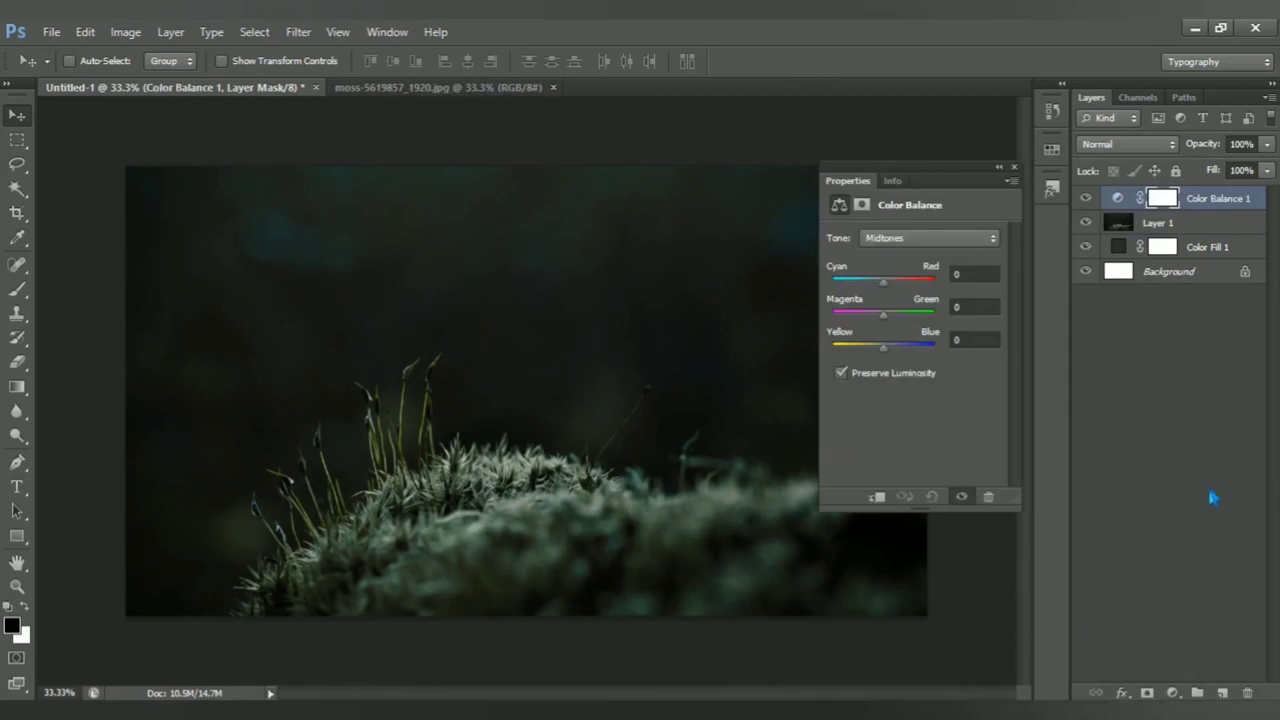
pyautogui.click(877, 497)
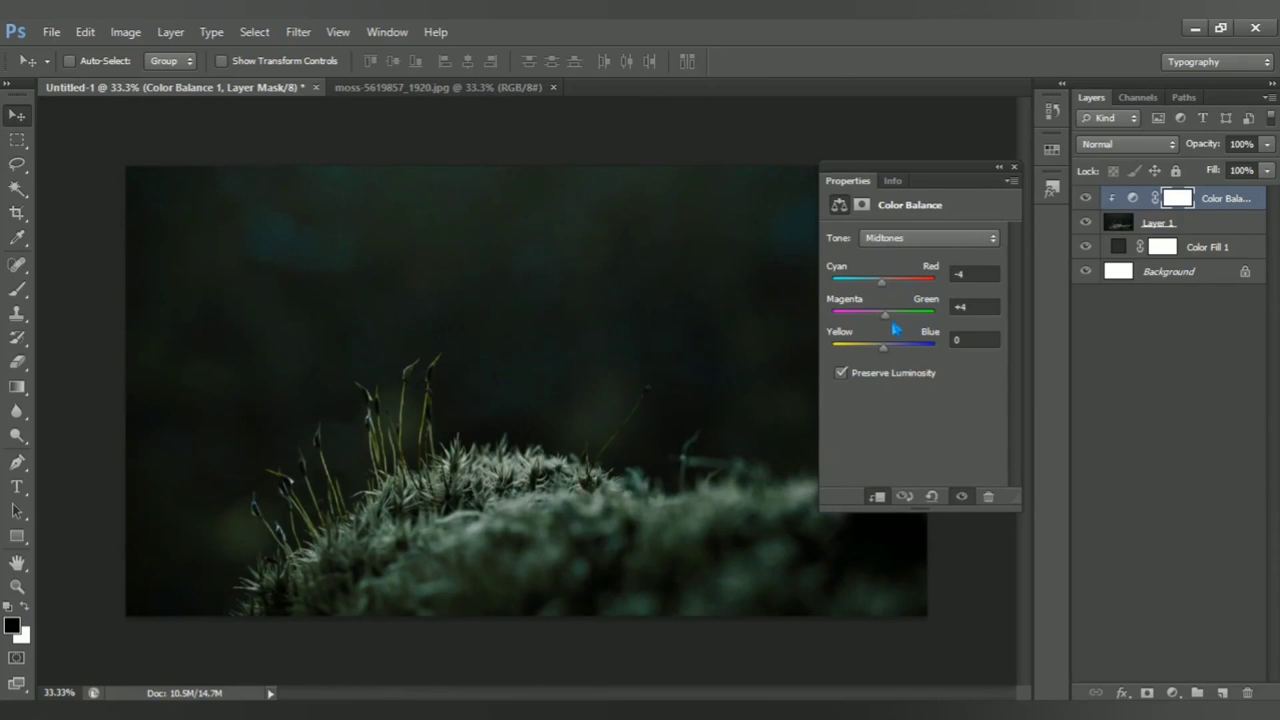
pyautogui.moveTo(893, 327); pyautogui.dragTo(911, 329)
pyautogui.click(987, 314)
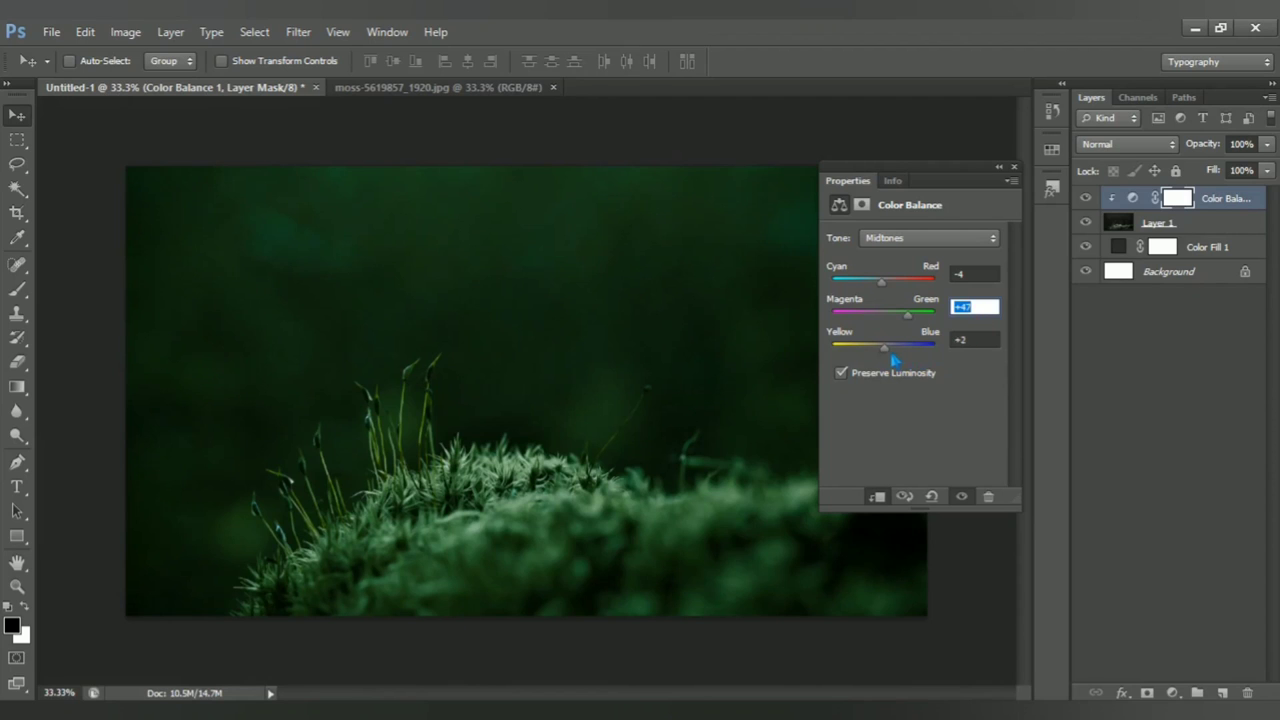
pyautogui.moveTo(891, 364); pyautogui.dragTo(858, 372)
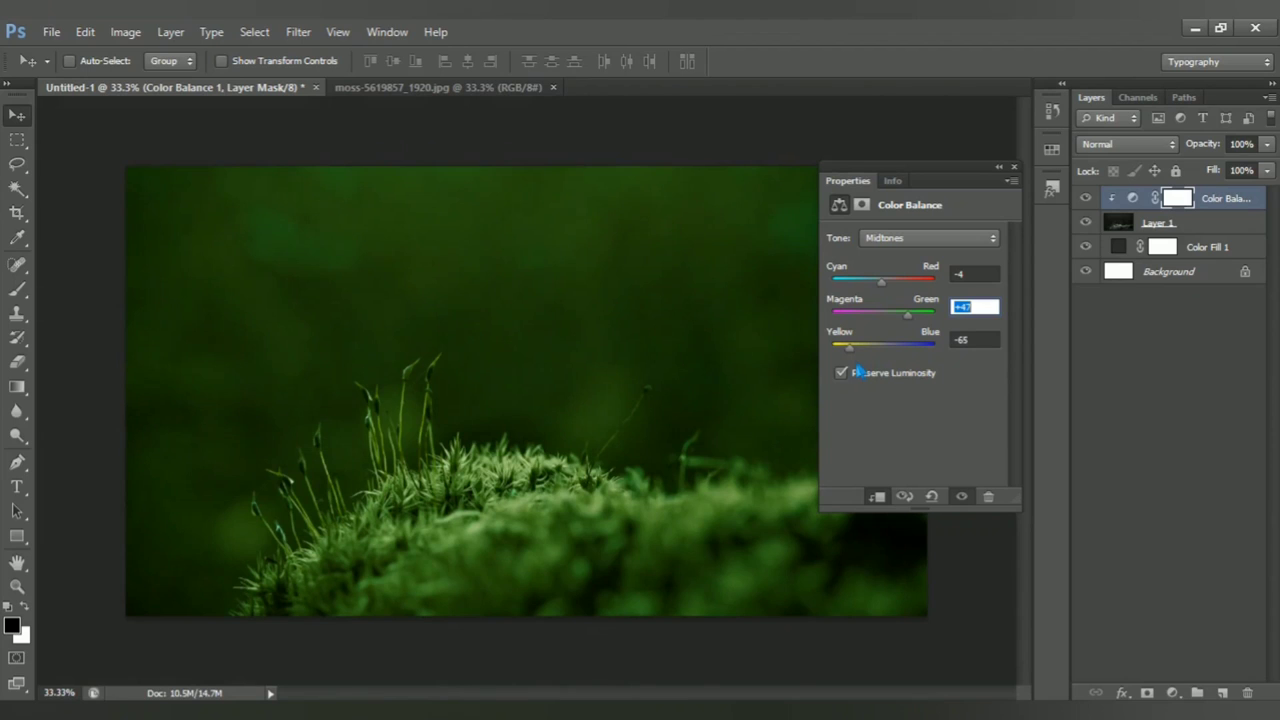
pyautogui.click(1014, 167)
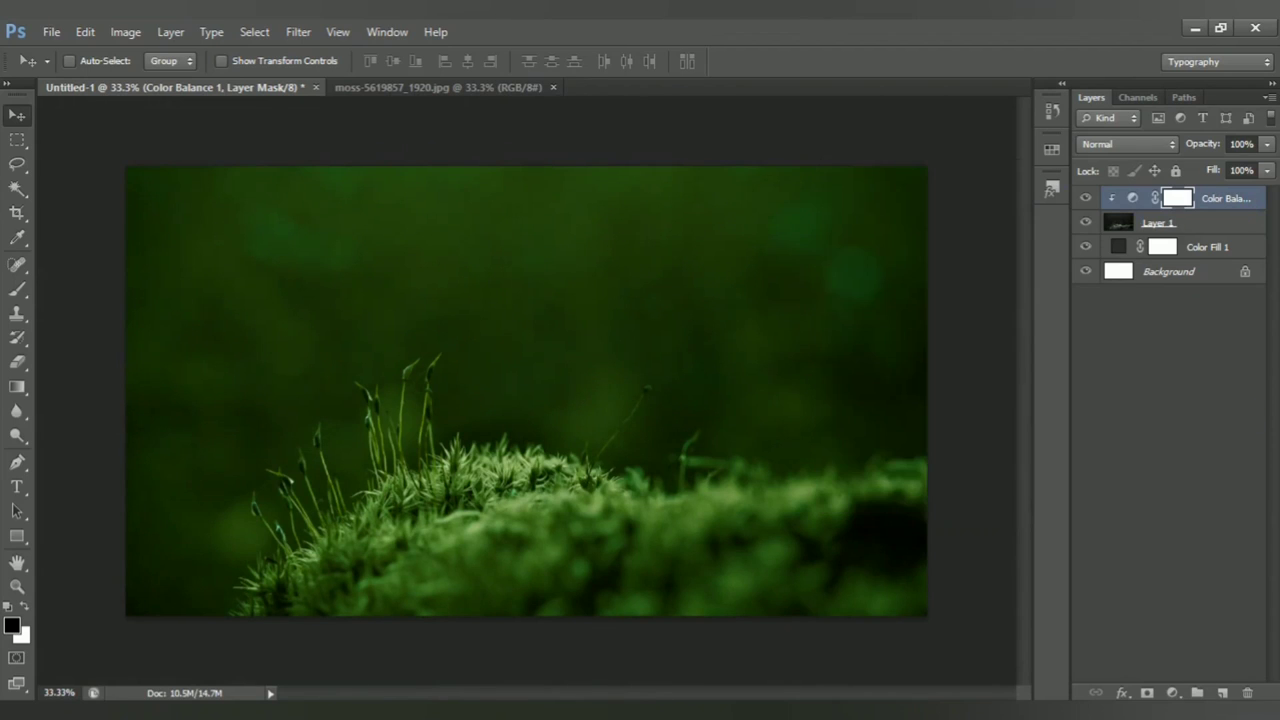
pyautogui.click(1172, 692)
# Step: Add a clipped Brightness/Contrast layer (brightness -66, contrast 15), then close the moss source photo
pyautogui.click(1172, 359)
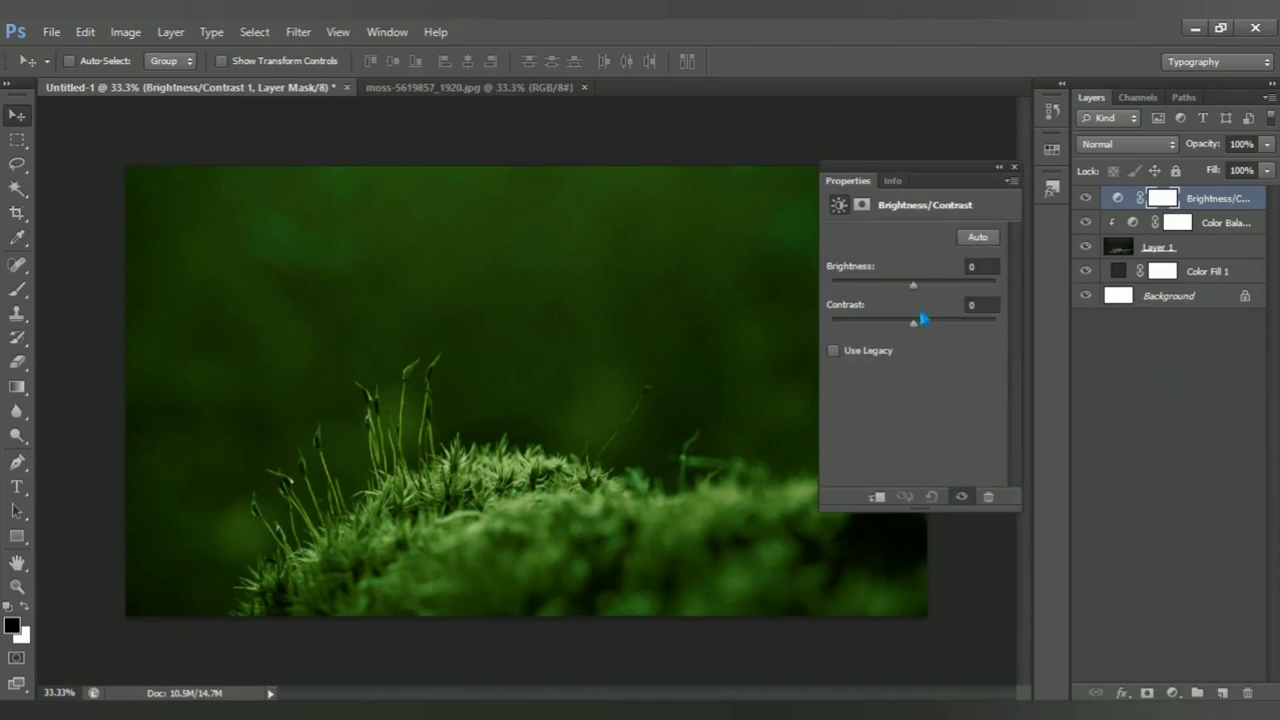
pyautogui.click(878, 496)
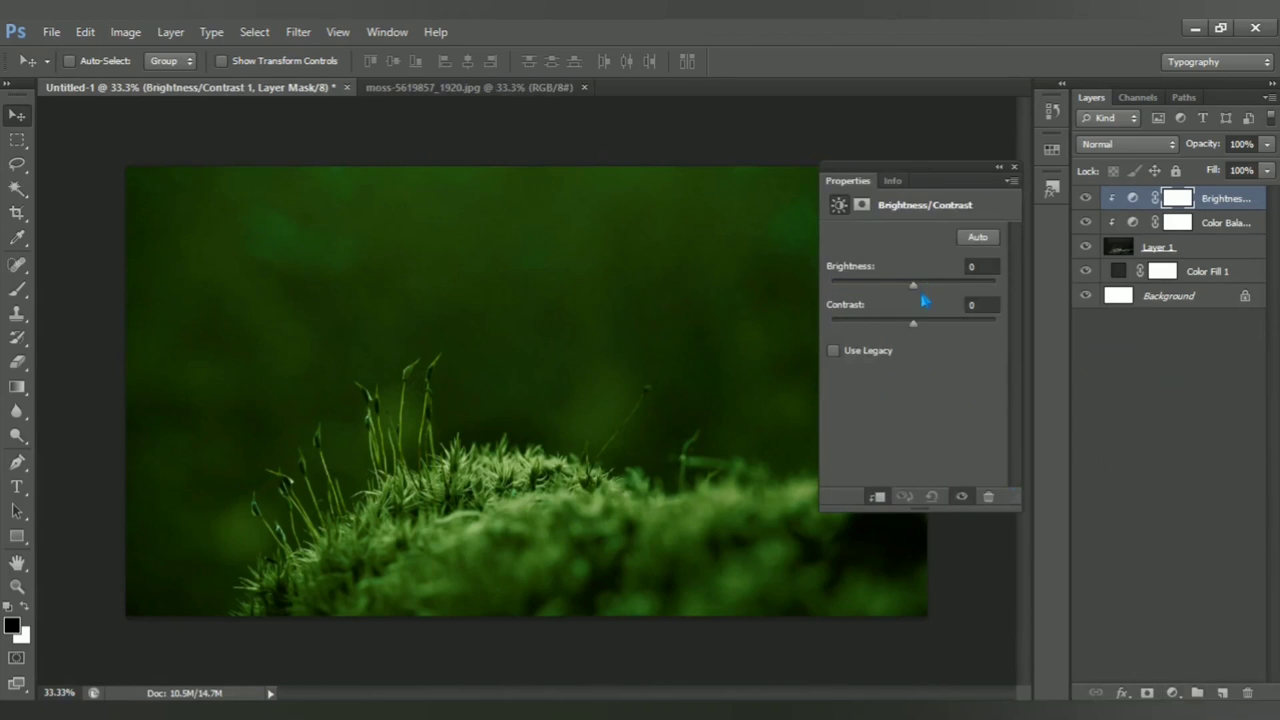
pyautogui.moveTo(921, 298); pyautogui.dragTo(890, 300)
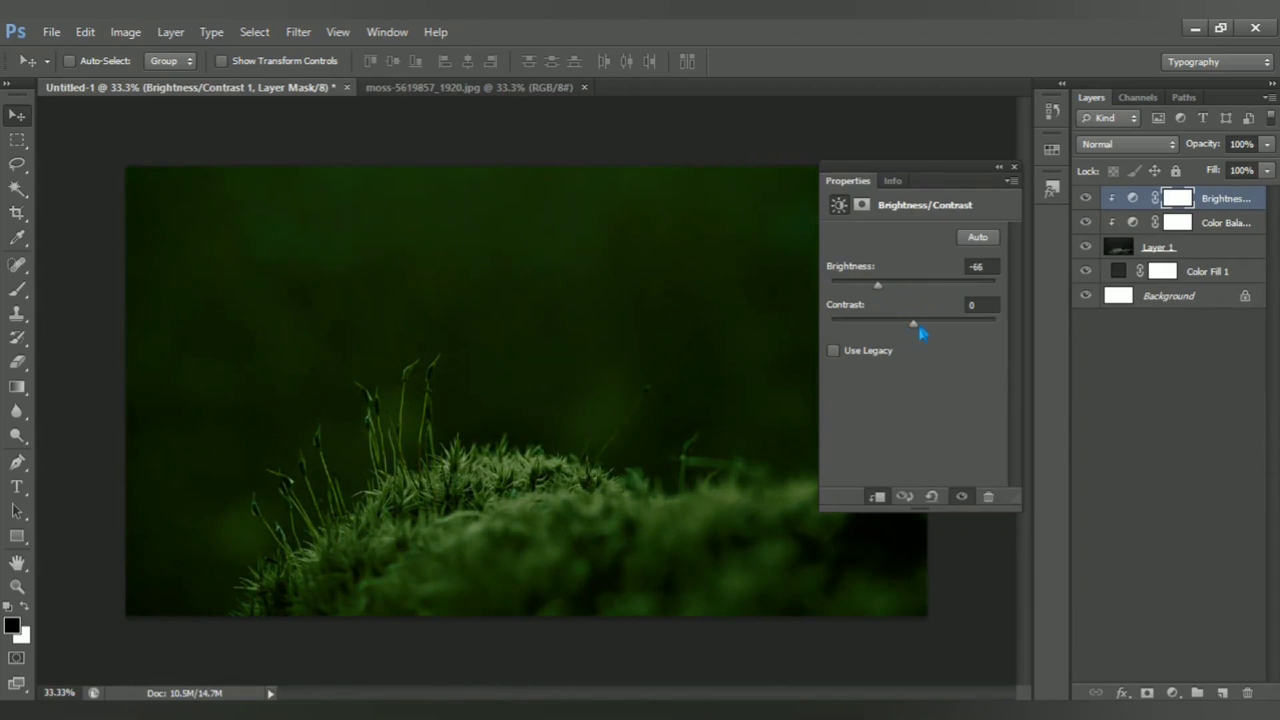
pyautogui.moveTo(927, 328); pyautogui.dragTo(931, 329)
pyautogui.click(1014, 167)
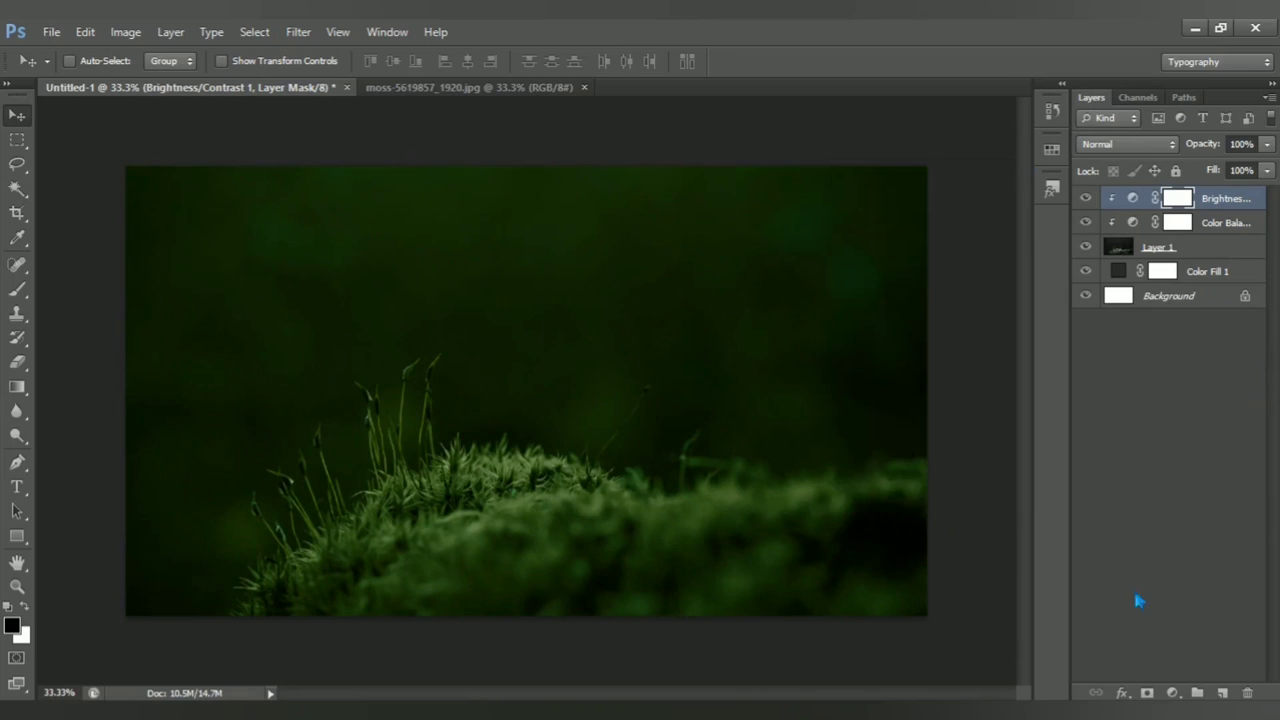
pyautogui.click(585, 87)
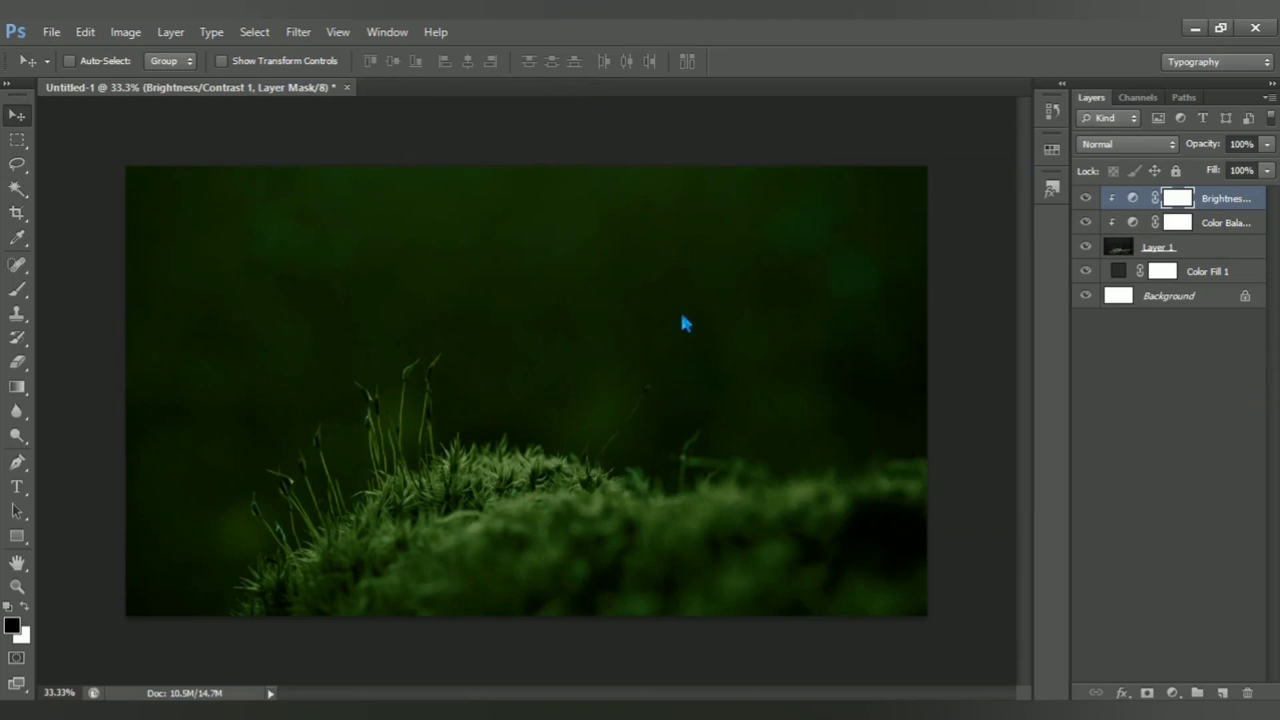
# Step: Open book-1822474_1920 and drag the children photo into the composite
pyautogui.click(50, 31)
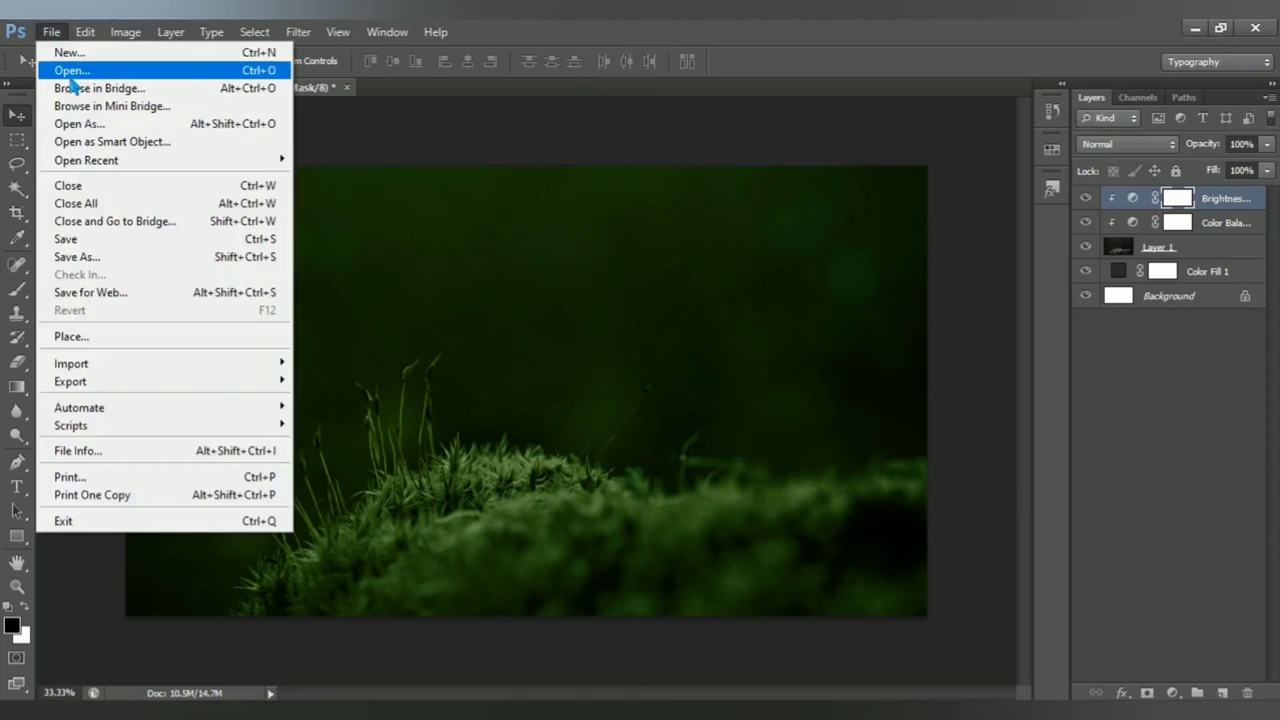
pyautogui.click(106, 74)
pyautogui.click(318, 175)
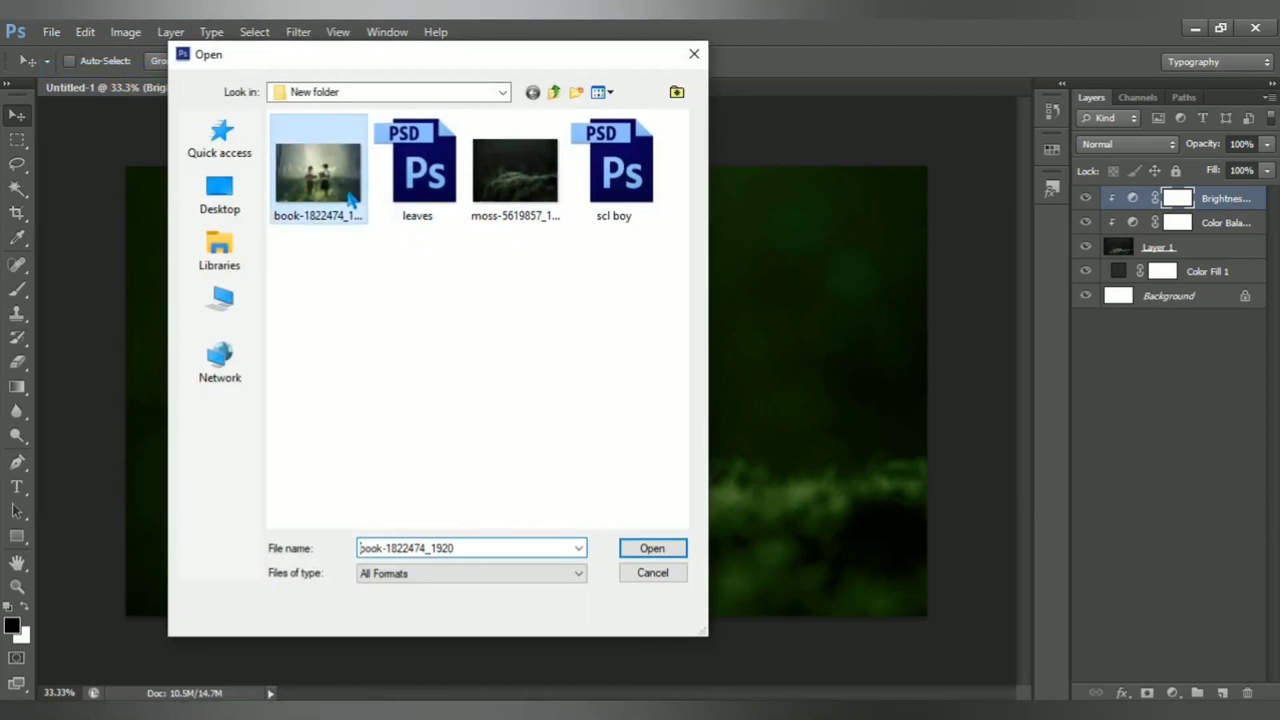
pyautogui.click(630, 549)
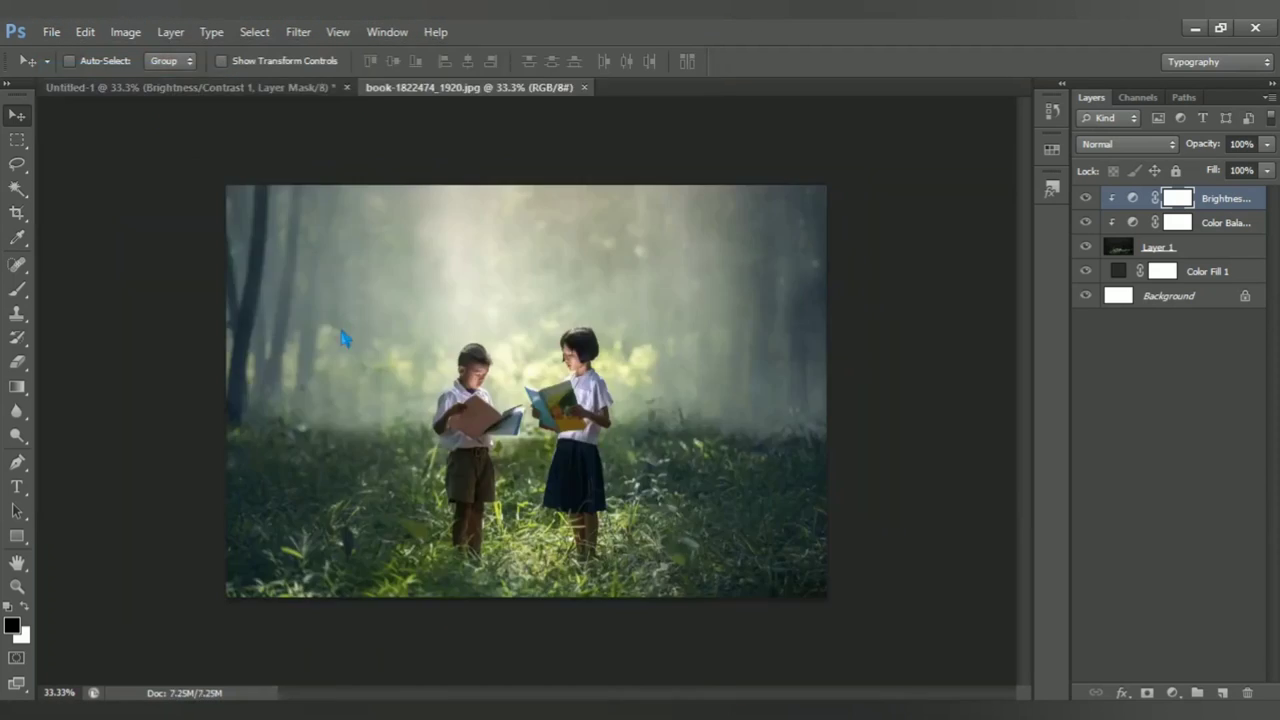
pyautogui.moveTo(490, 385)
pyautogui.mouseDown()
pyautogui.moveTo(190, 98)
pyautogui.moveTo(400, 391)
pyautogui.moveTo(530, 300)
pyautogui.moveTo(522, 350)
pyautogui.mouseUp()
# Step: Scale the children photo to about 82%, reposition it, and release it from the clipping mask
pyautogui.hotkey('ctrl', 't')
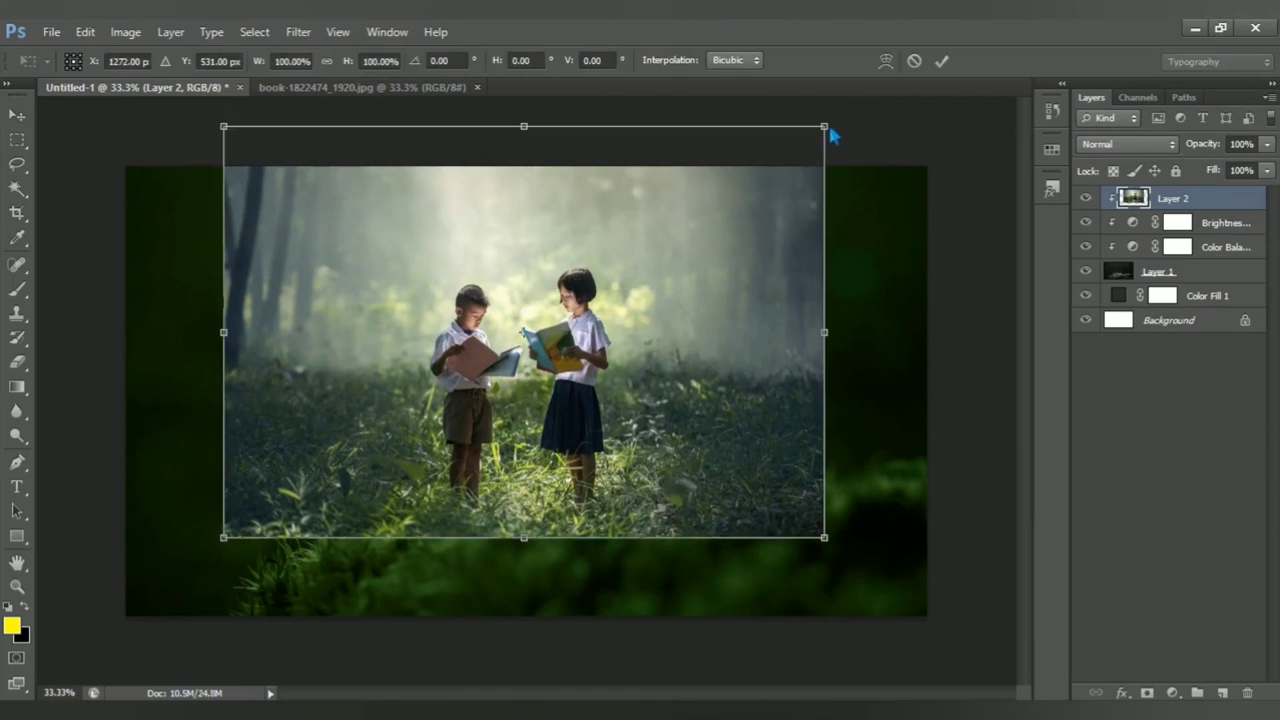
pyautogui.moveTo(823, 129); pyautogui.dragTo(786, 182)
pyautogui.moveTo(680, 337); pyautogui.dragTo(640, 352)
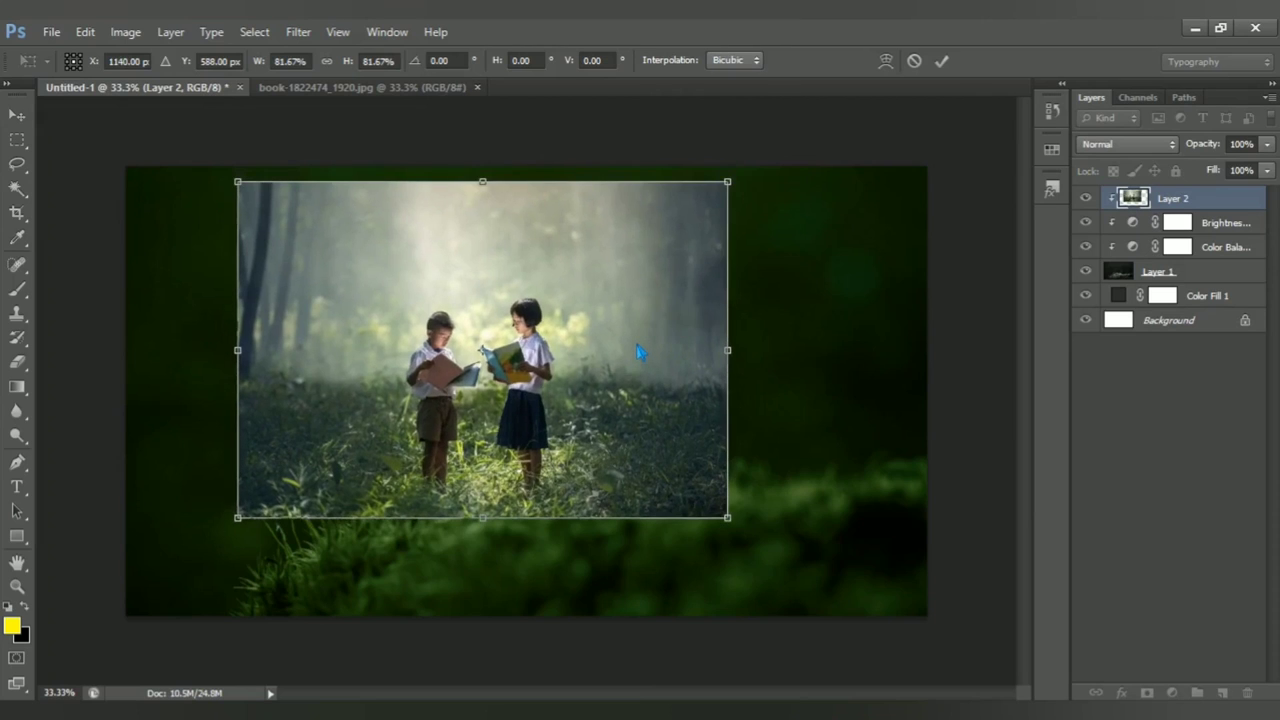
pyautogui.press('Return')
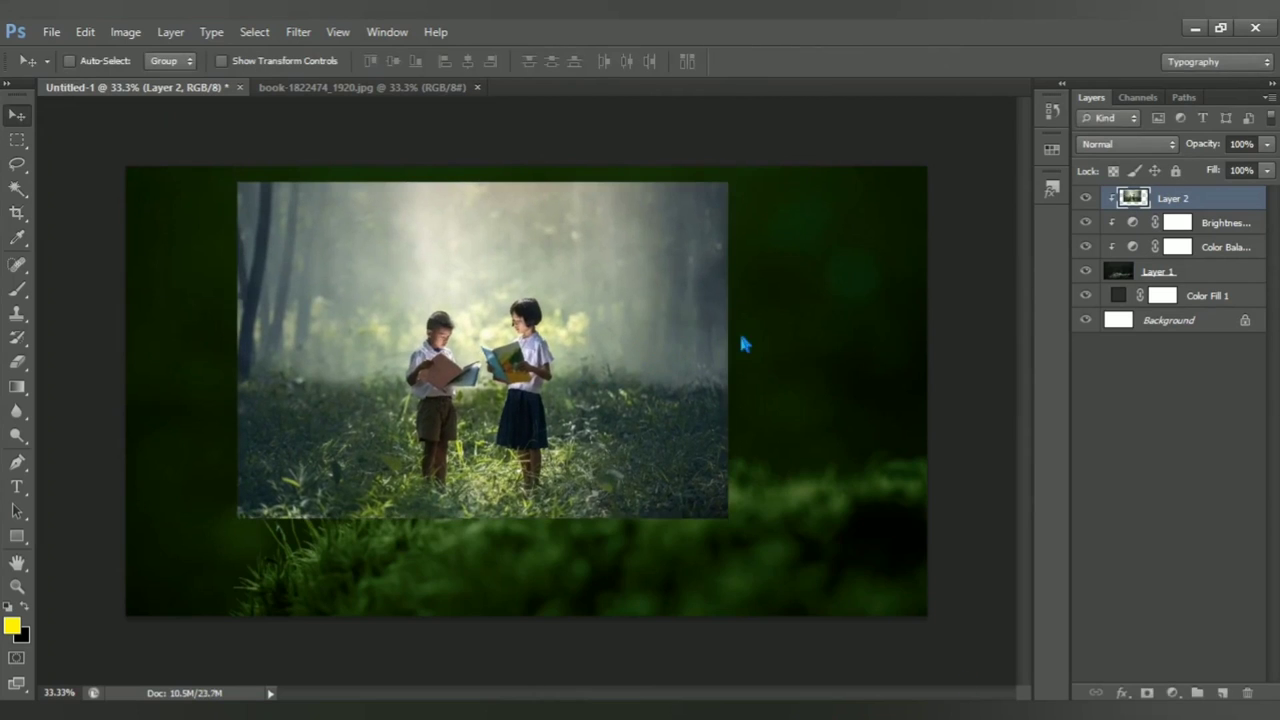
pyautogui.keyDown('alt'); pyautogui.click(1133, 212); pyautogui.keyUp('alt')
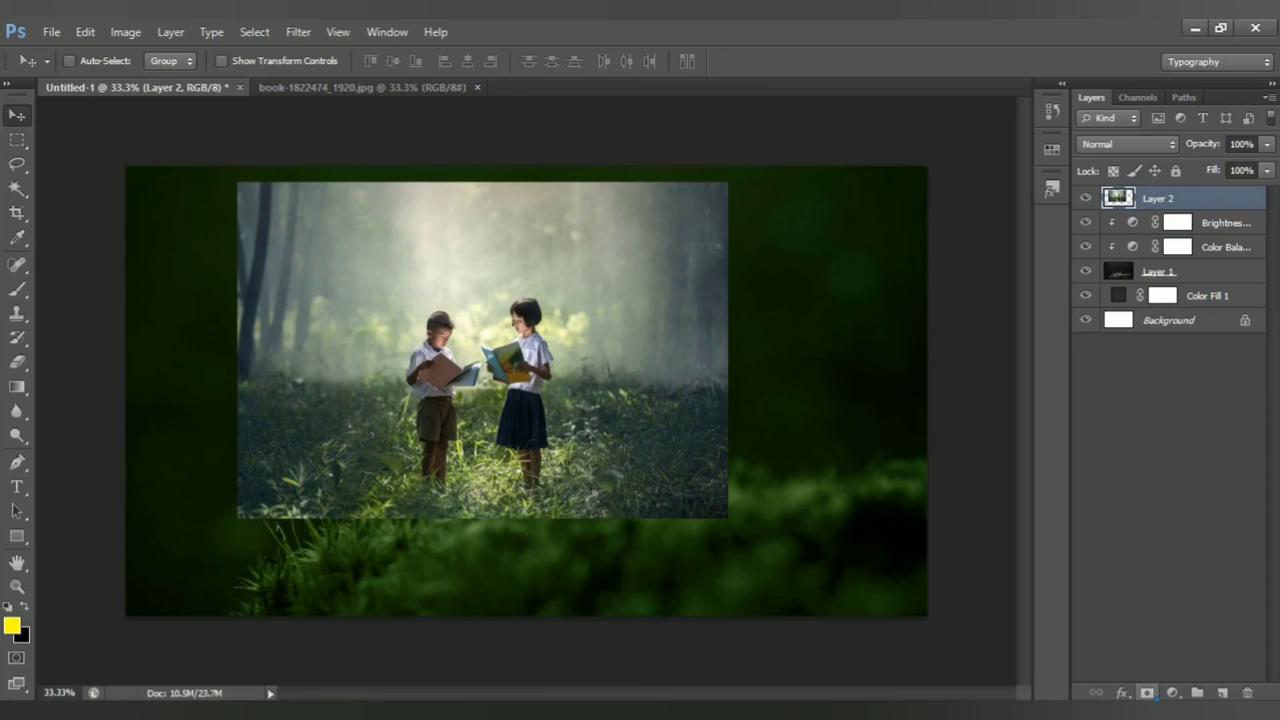
# Step: Add a layer mask to Layer 2 and set up a standard brush with black foreground
pyautogui.click(1147, 692)
pyautogui.click(18, 290)
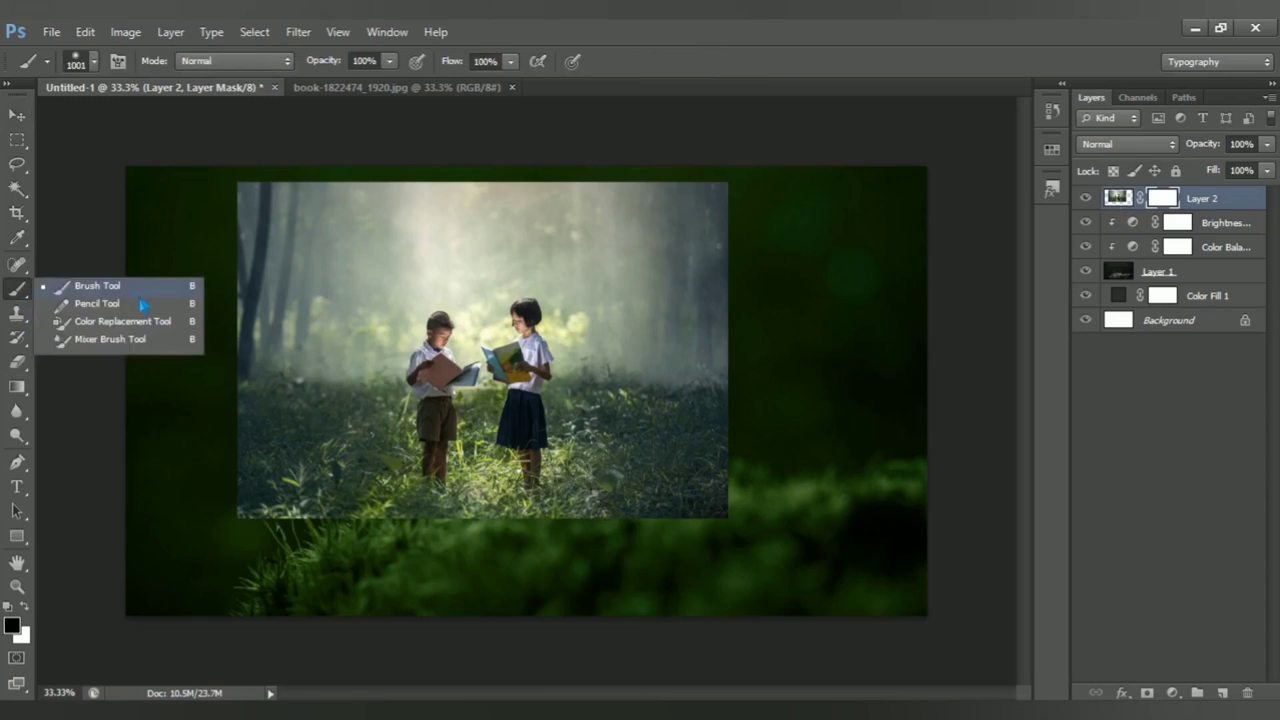
pyautogui.click(97, 286)
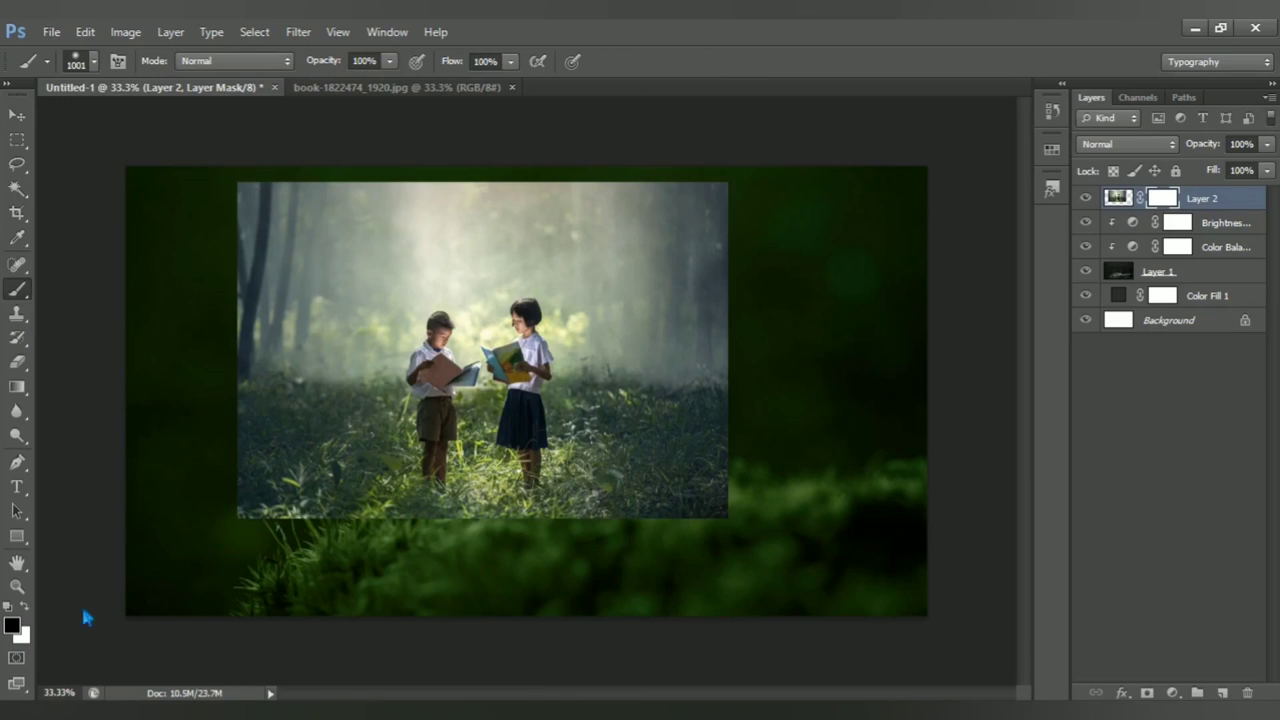
pyautogui.click(16, 627)
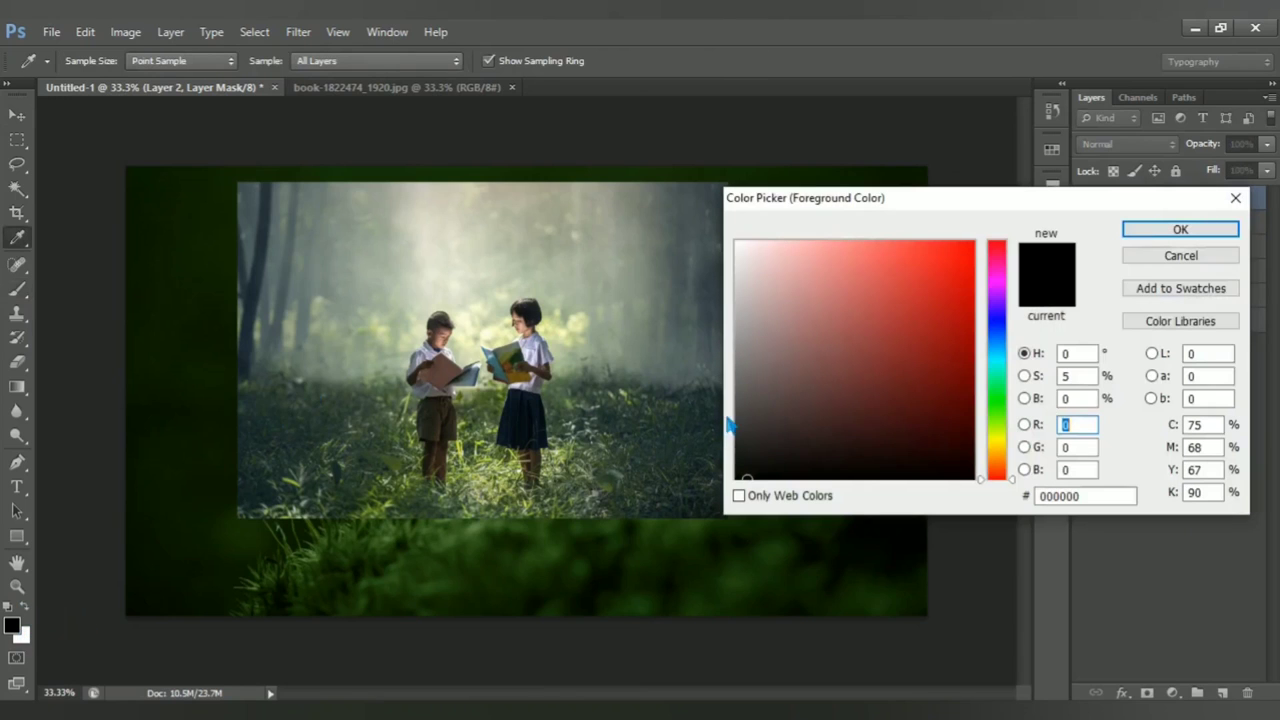
pyautogui.click(976, 478)
pyautogui.click(1180, 229)
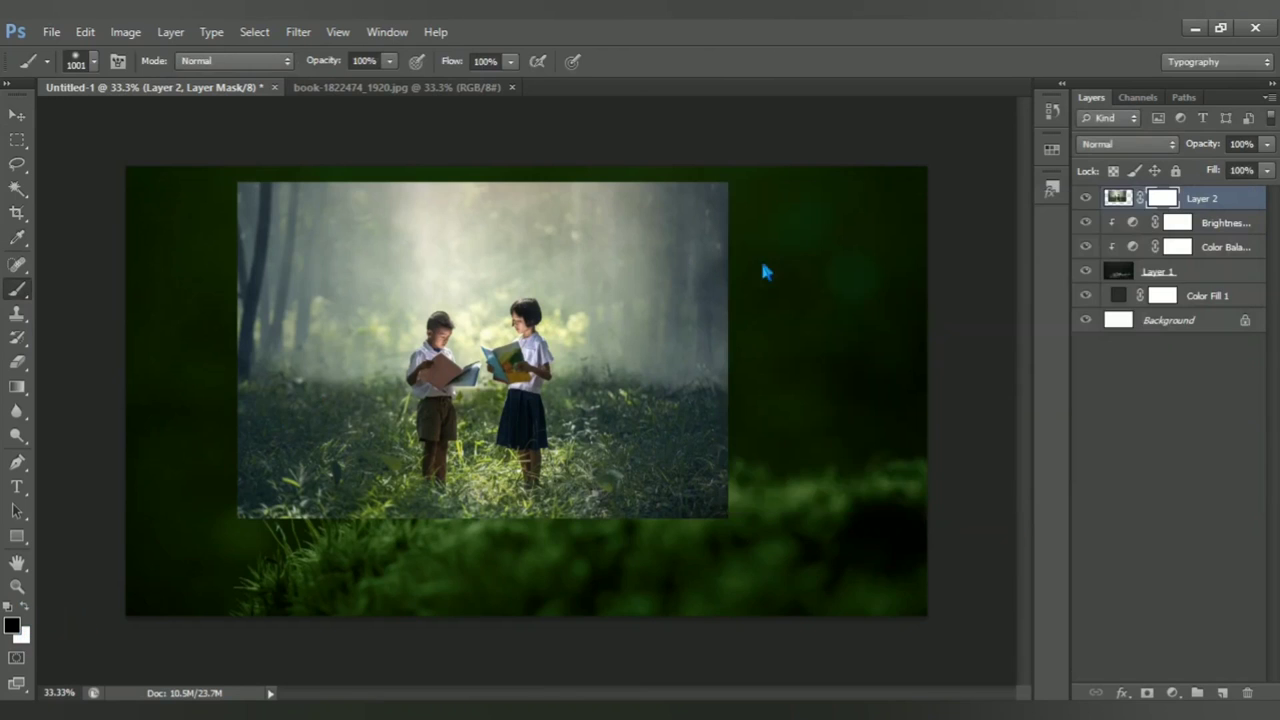
# Step: Paint the mask black at brush sizes 809 and 533, leaving only a glowing patch
pyautogui.moveTo(245, 240)
pyautogui.mouseDown()
pyautogui.moveTo(733, 185)
pyautogui.moveTo(815, 528)
pyautogui.mouseUp()
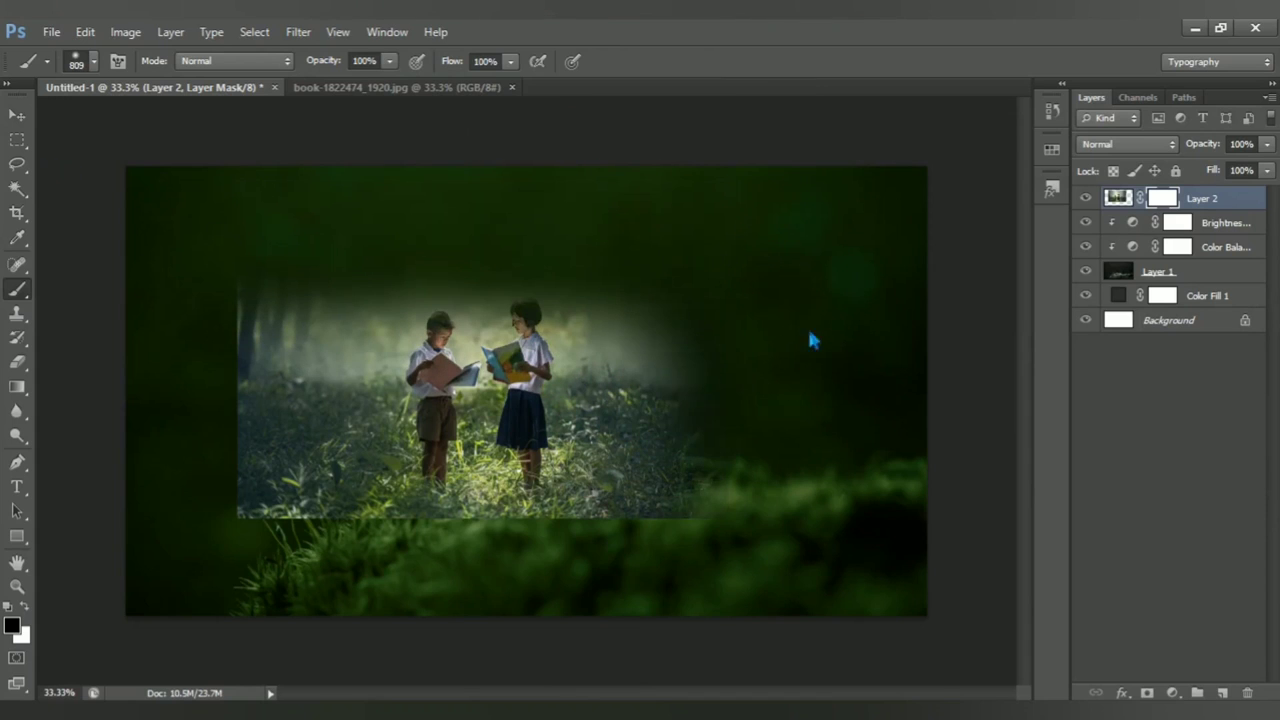
pyautogui.moveTo(810, 340)
pyautogui.mouseDown()
pyautogui.moveTo(251, 214)
pyautogui.moveTo(591, 294)
pyautogui.moveTo(177, 334)
pyautogui.moveTo(191, 434)
pyautogui.moveTo(200, 383)
pyautogui.moveTo(333, 305)
pyautogui.mouseUp()
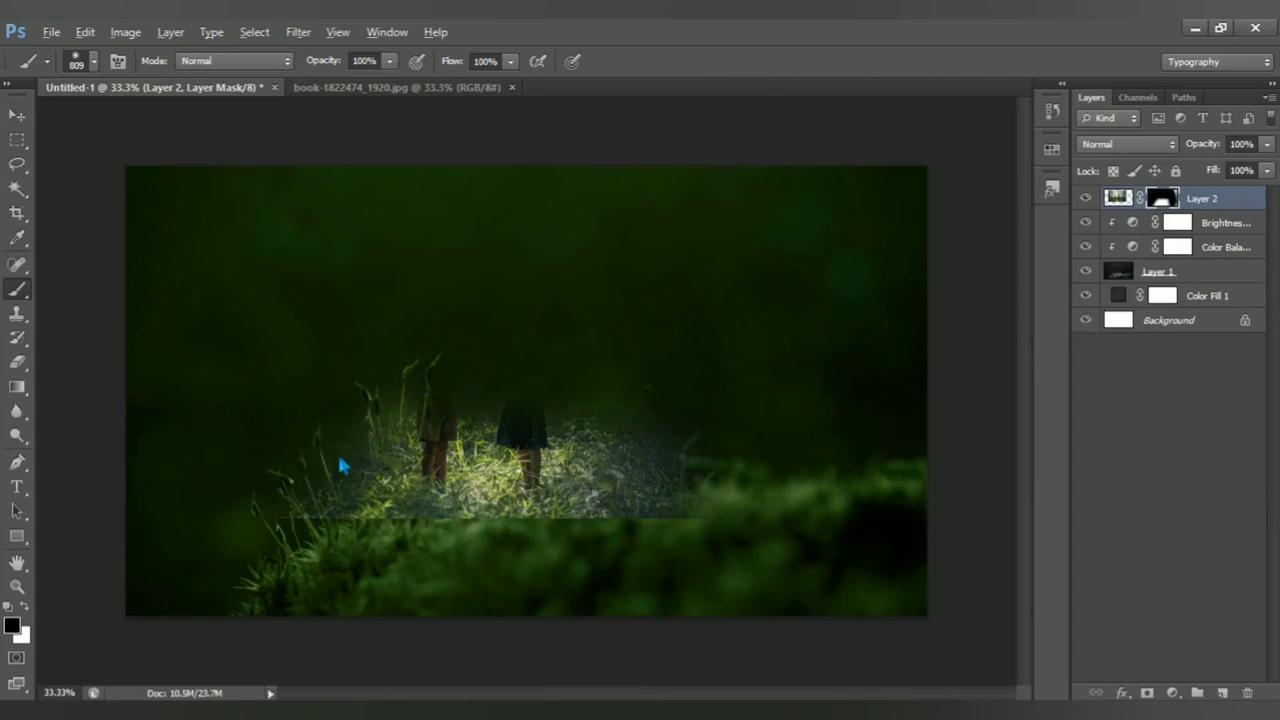
pyautogui.moveTo(343, 463); pyautogui.dragTo(266, 463)
pyautogui.moveTo(383, 385)
pyautogui.mouseDown()
pyautogui.moveTo(323, 594)
pyautogui.moveTo(343, 583)
pyautogui.moveTo(604, 597)
pyautogui.moveTo(583, 597)
pyautogui.moveTo(800, 491)
pyautogui.moveTo(728, 449)
pyautogui.moveTo(707, 400)
pyautogui.moveTo(654, 371)
pyautogui.mouseUp()
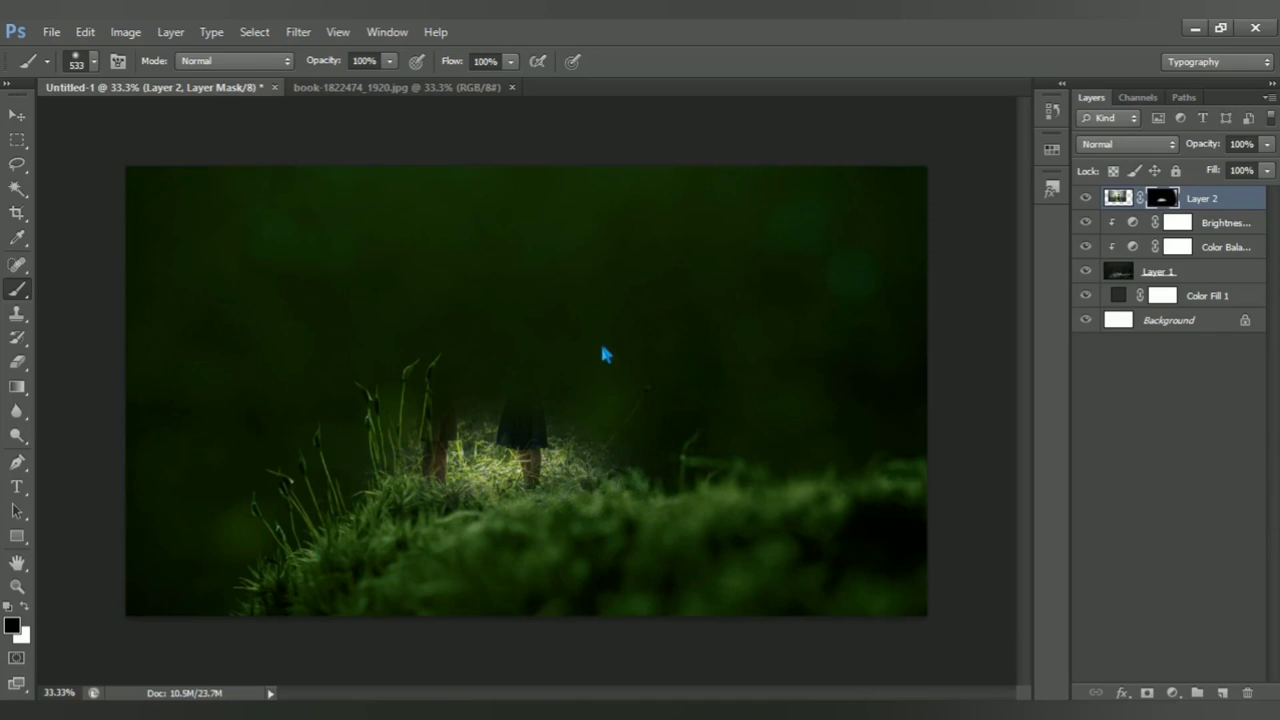
pyautogui.moveTo(543, 349)
pyautogui.mouseDown()
pyautogui.moveTo(474, 371)
pyautogui.moveTo(543, 366)
pyautogui.mouseUp()
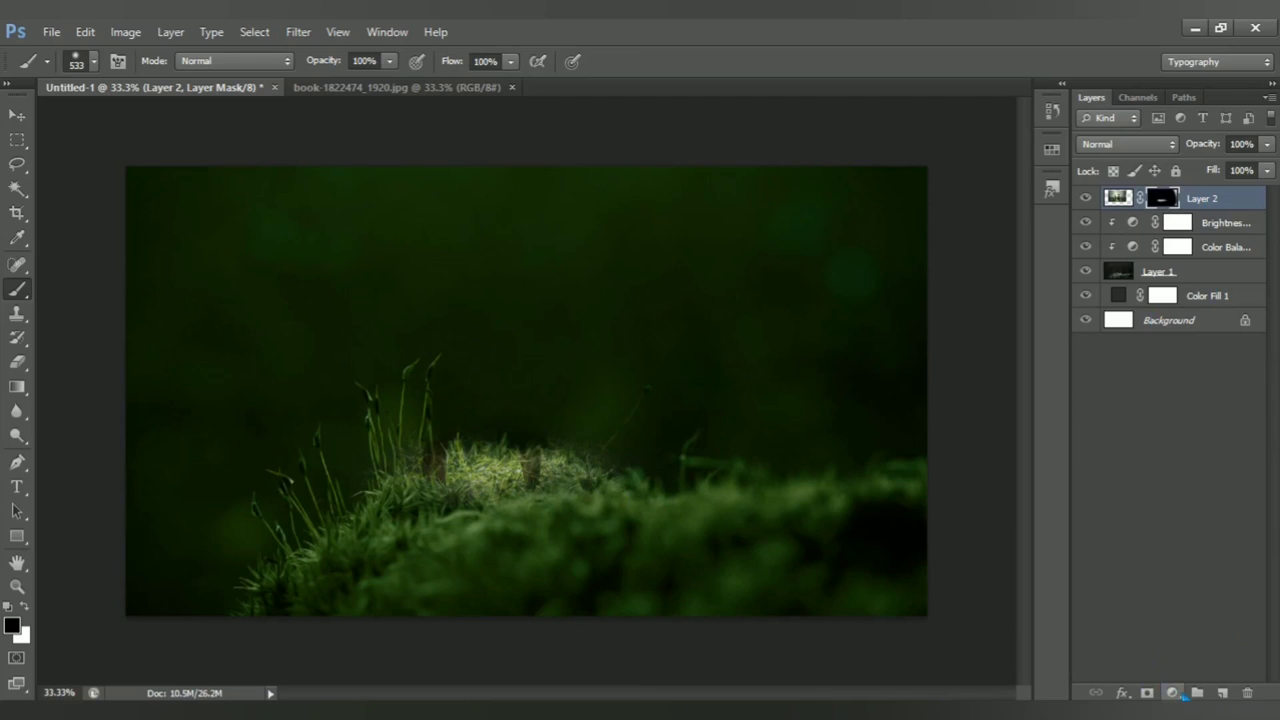
# Step: Add a Color Balance layer clipped to Layer 2 with midtones Green +47 and Yellow-Blue -24
pyautogui.click(1175, 693)
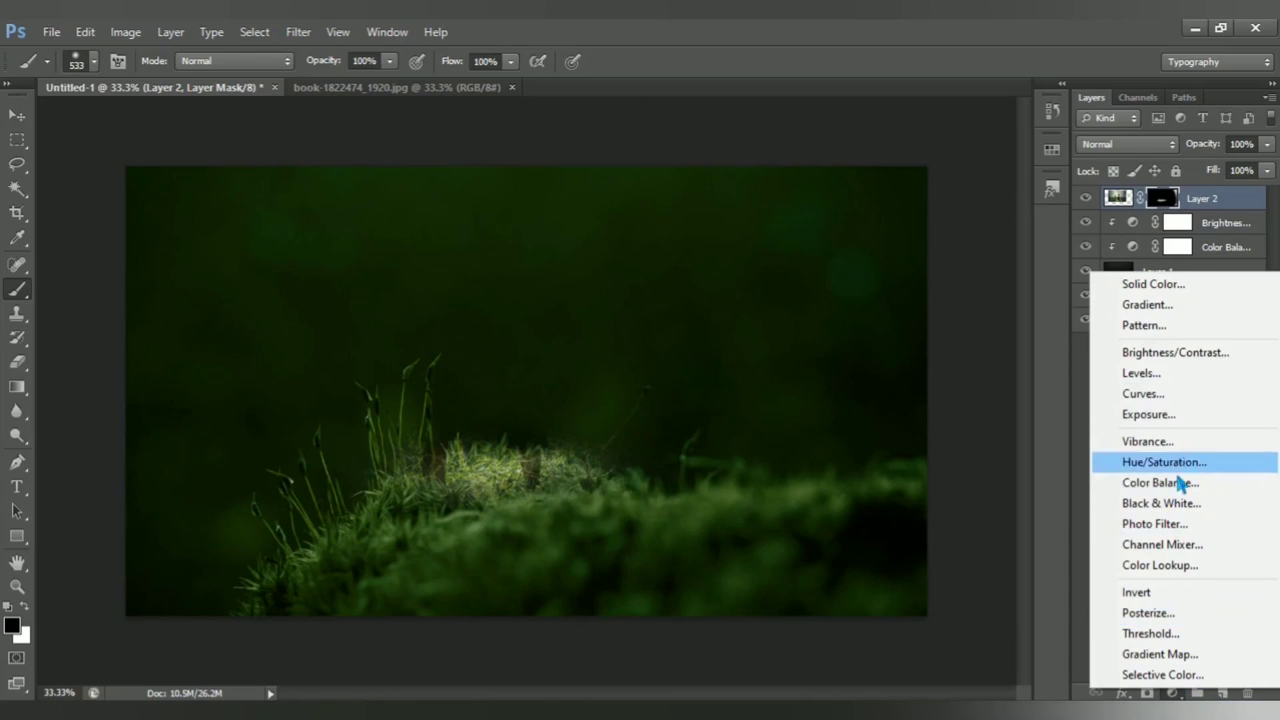
pyautogui.click(1184, 486)
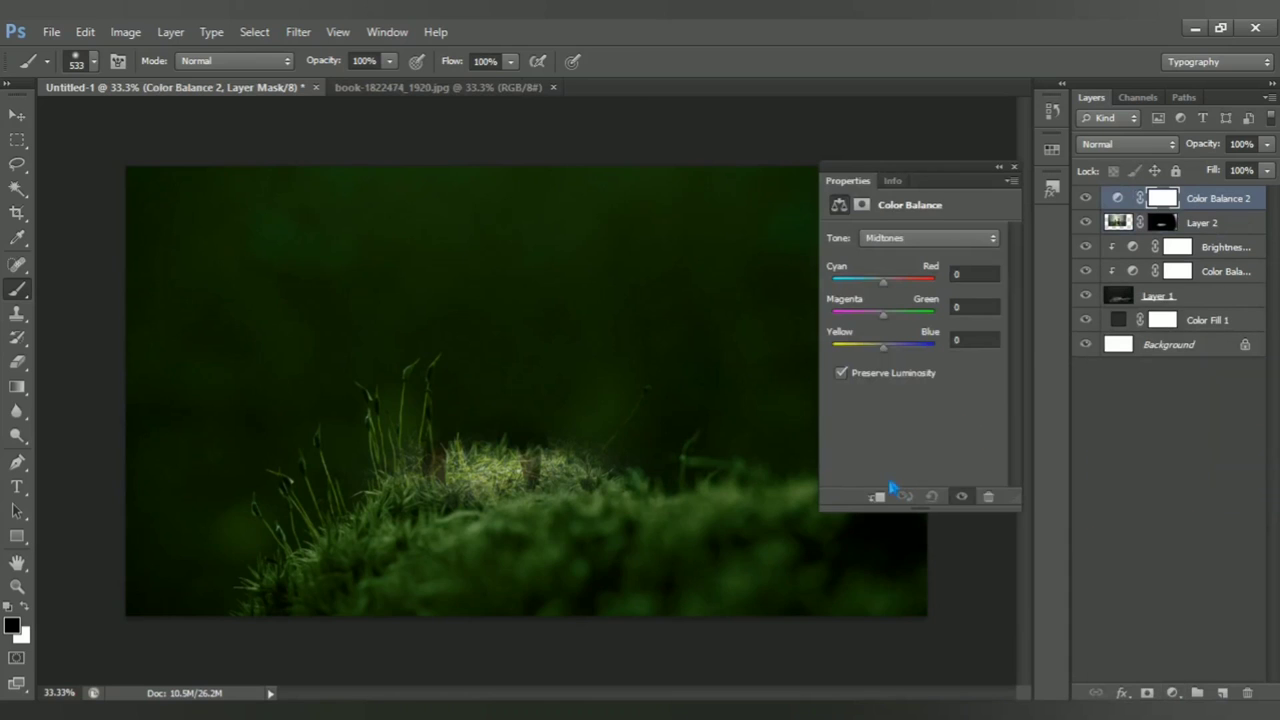
pyautogui.click(882, 497)
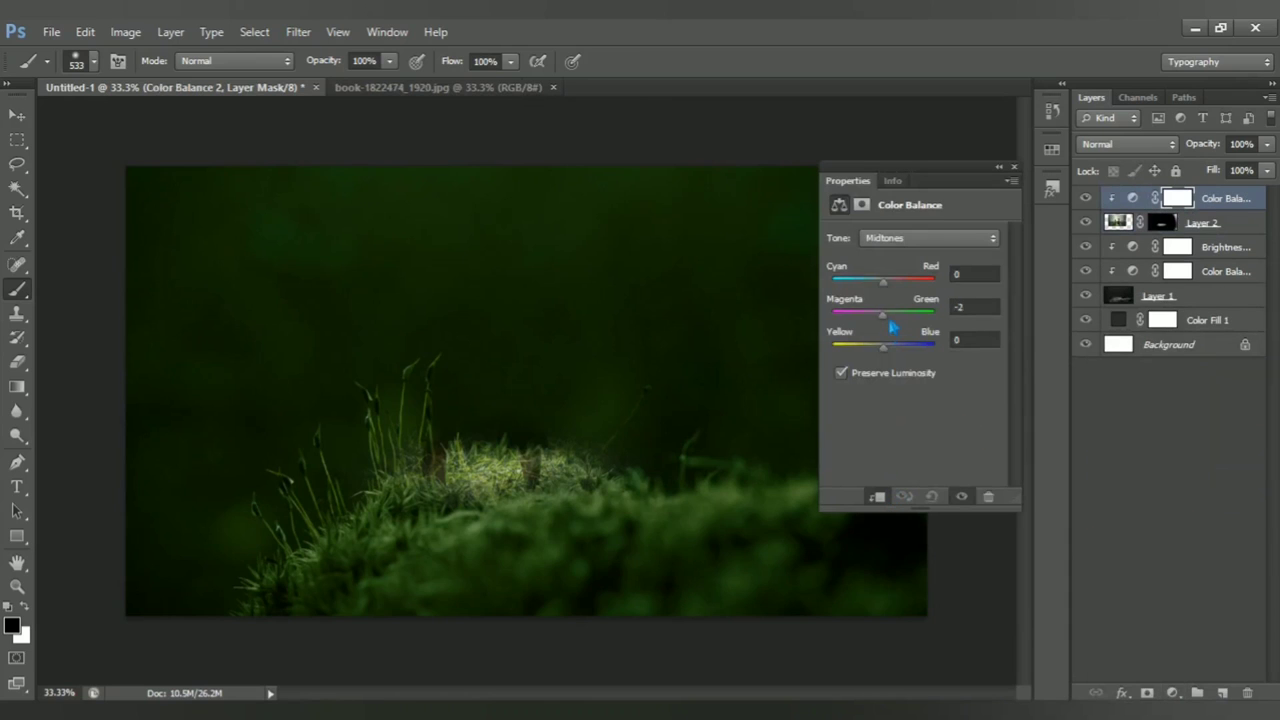
pyautogui.moveTo(889, 321); pyautogui.dragTo(913, 321)
pyautogui.moveTo(897, 360); pyautogui.dragTo(880, 366)
pyautogui.click(1014, 167)
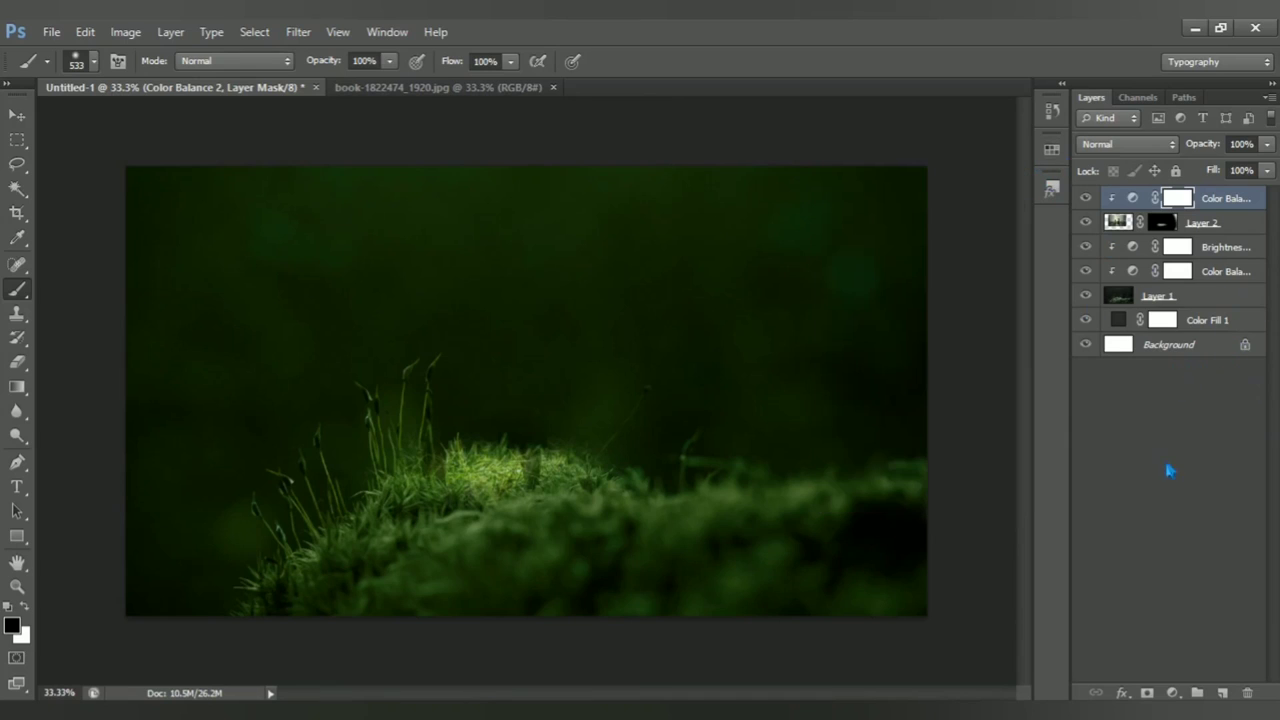
# Step: Close the children photo and open the scl boy file
pyautogui.click(555, 88)
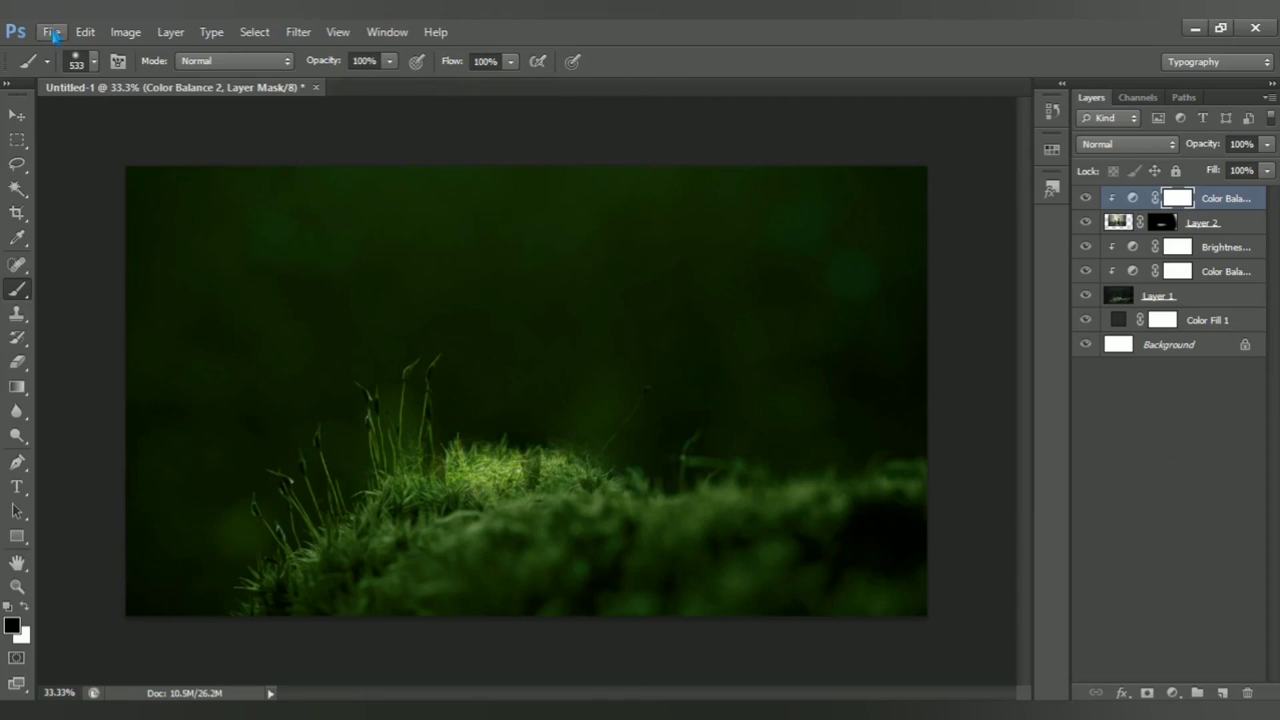
pyautogui.click(51, 32)
pyautogui.click(145, 72)
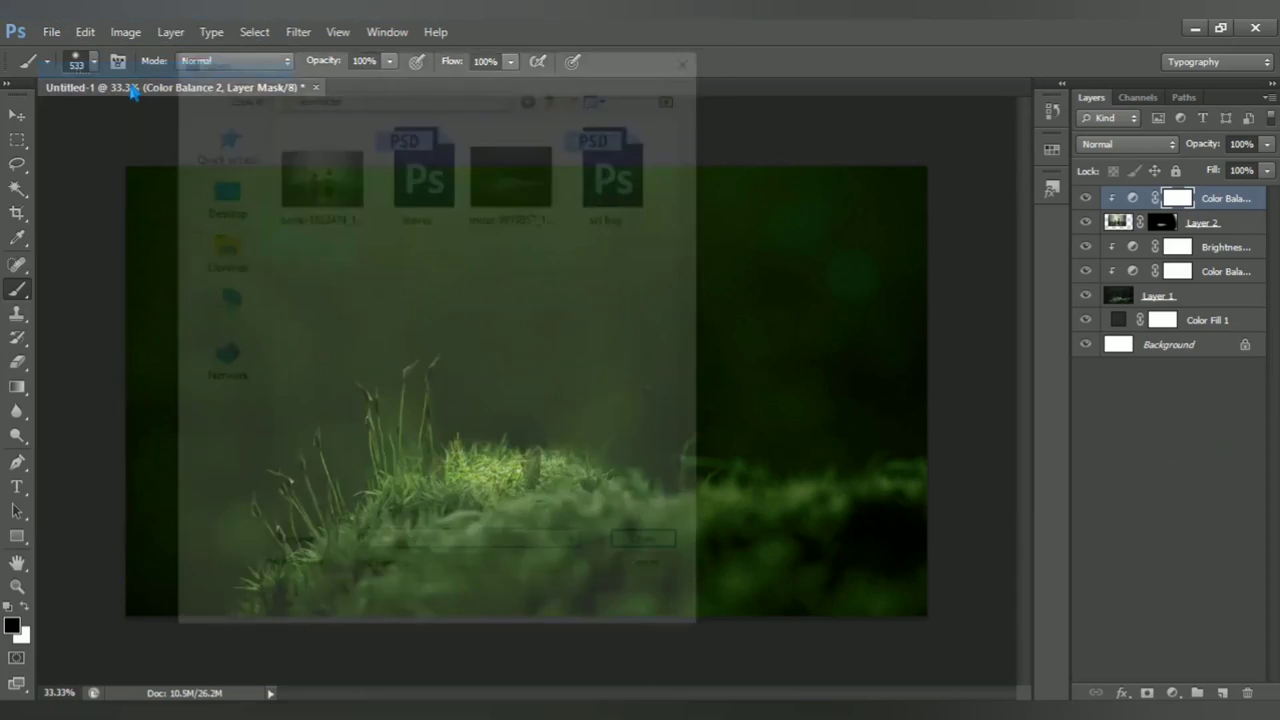
pyautogui.click(417, 170)
pyautogui.click(643, 183)
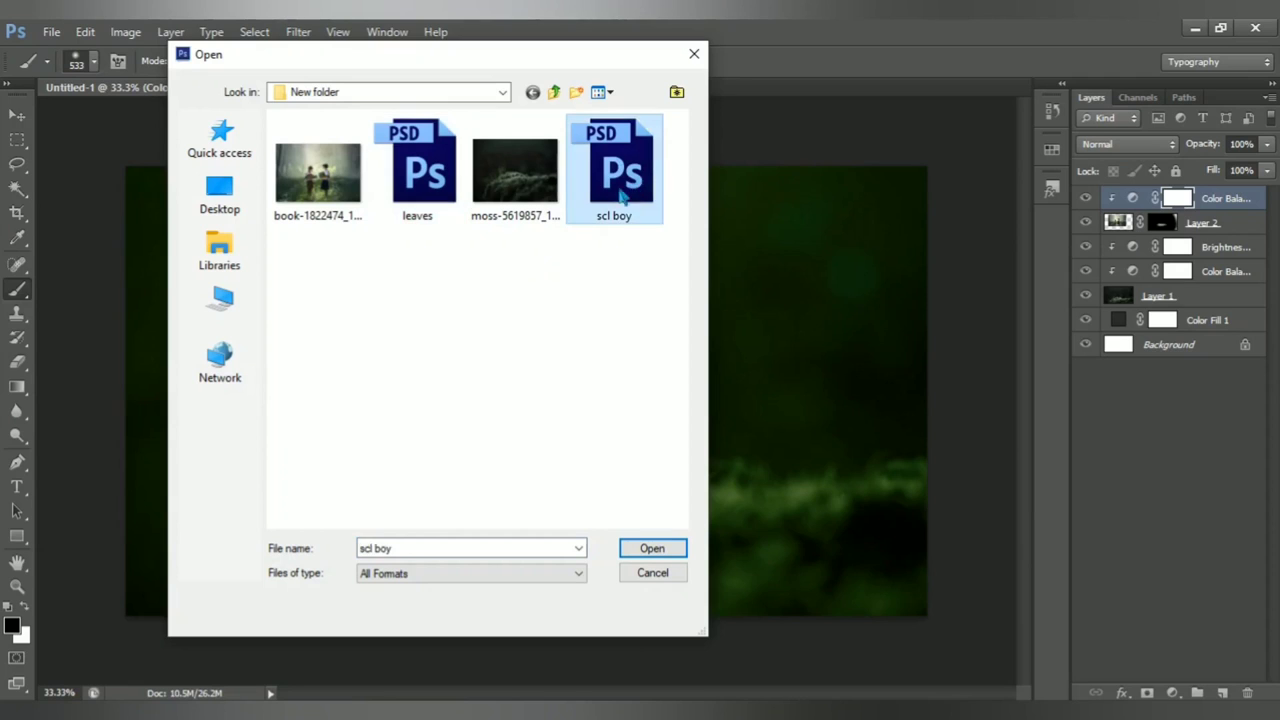
pyautogui.click(652, 548)
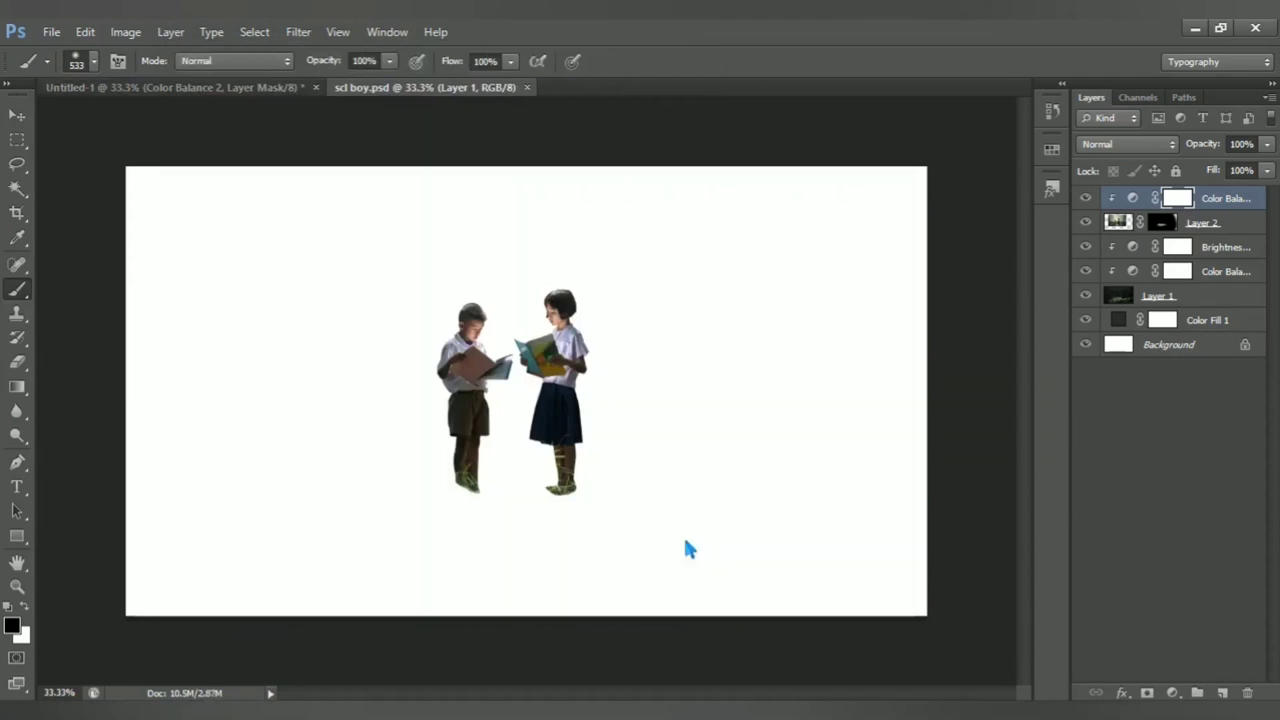
# Step: Drag the cut-out children into the composite as Layer 3, released from clipping
pyautogui.click(16, 115)
pyautogui.moveTo(520, 413)
pyautogui.mouseDown()
pyautogui.moveTo(207, 75)
pyautogui.moveTo(212, 114)
pyautogui.mouseUp()
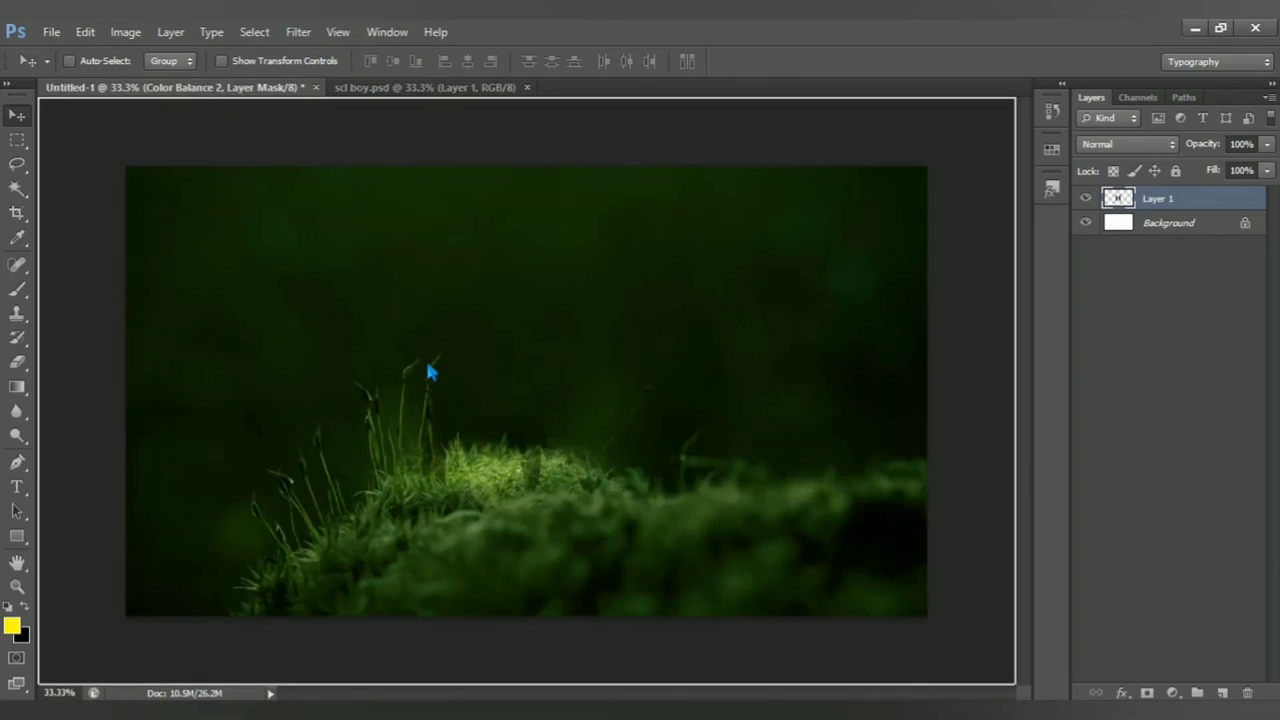
pyautogui.moveTo(430, 372)
pyautogui.mouseDown()
pyautogui.moveTo(487, 421)
pyautogui.moveTo(444, 400)
pyautogui.mouseUp()
pyautogui.keyDown('alt'); pyautogui.click(1113, 222); pyautogui.keyUp('alt')
# Step: Nudge the children two steps left, two up, and one back right
pyautogui.press('Left')
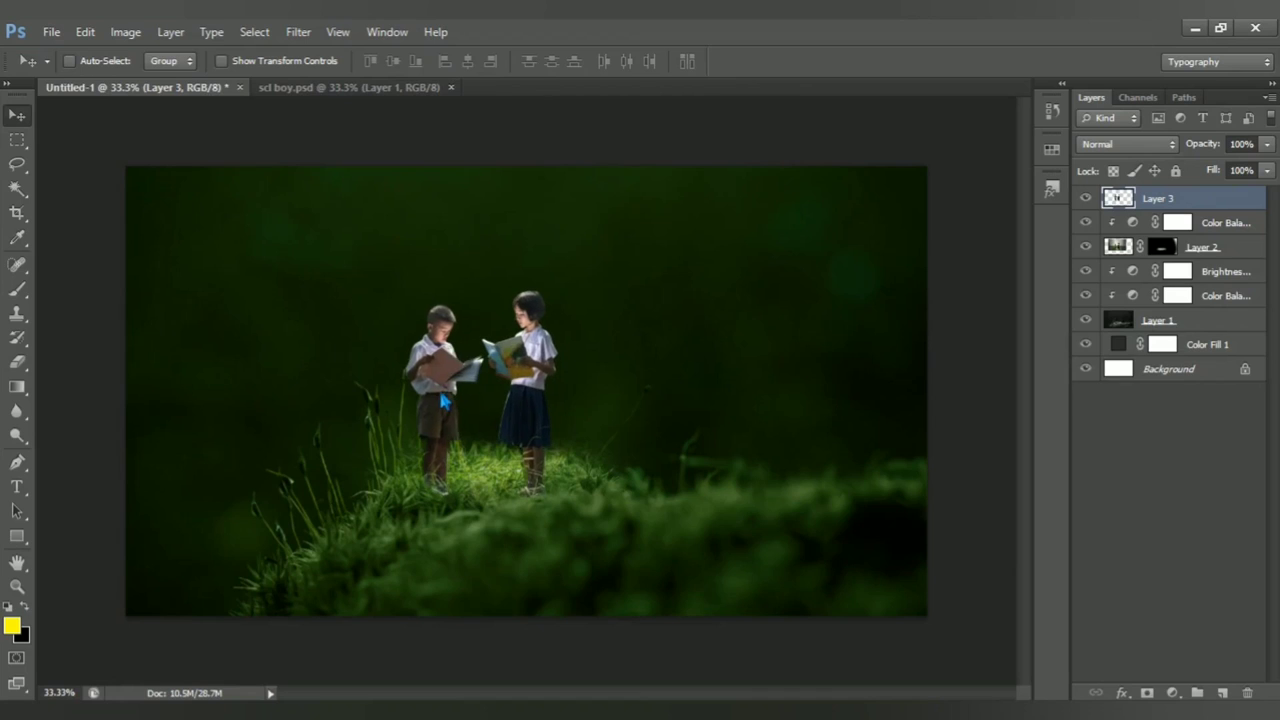
pyautogui.press('Left')
pyautogui.press('Left')
pyautogui.press('Up')
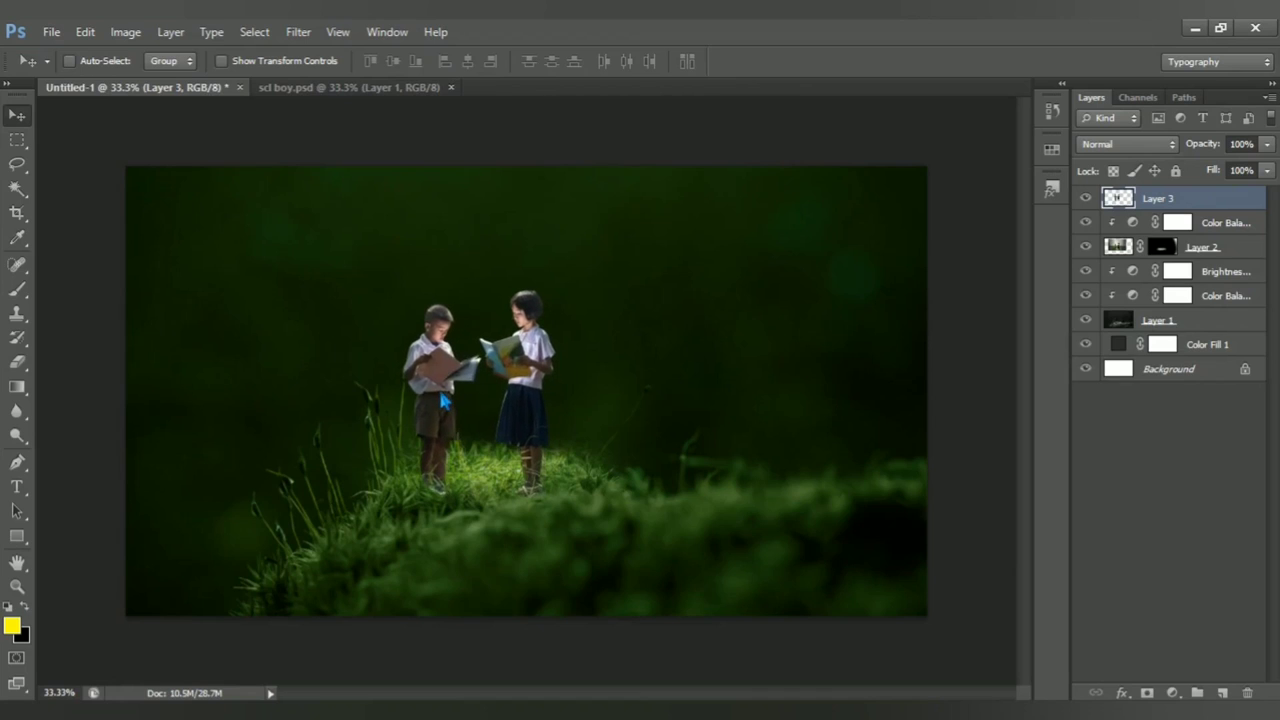
pyautogui.press('Up')
pyautogui.press('Up')
pyautogui.press('Up')
pyautogui.press('Up')
pyautogui.press('Right')
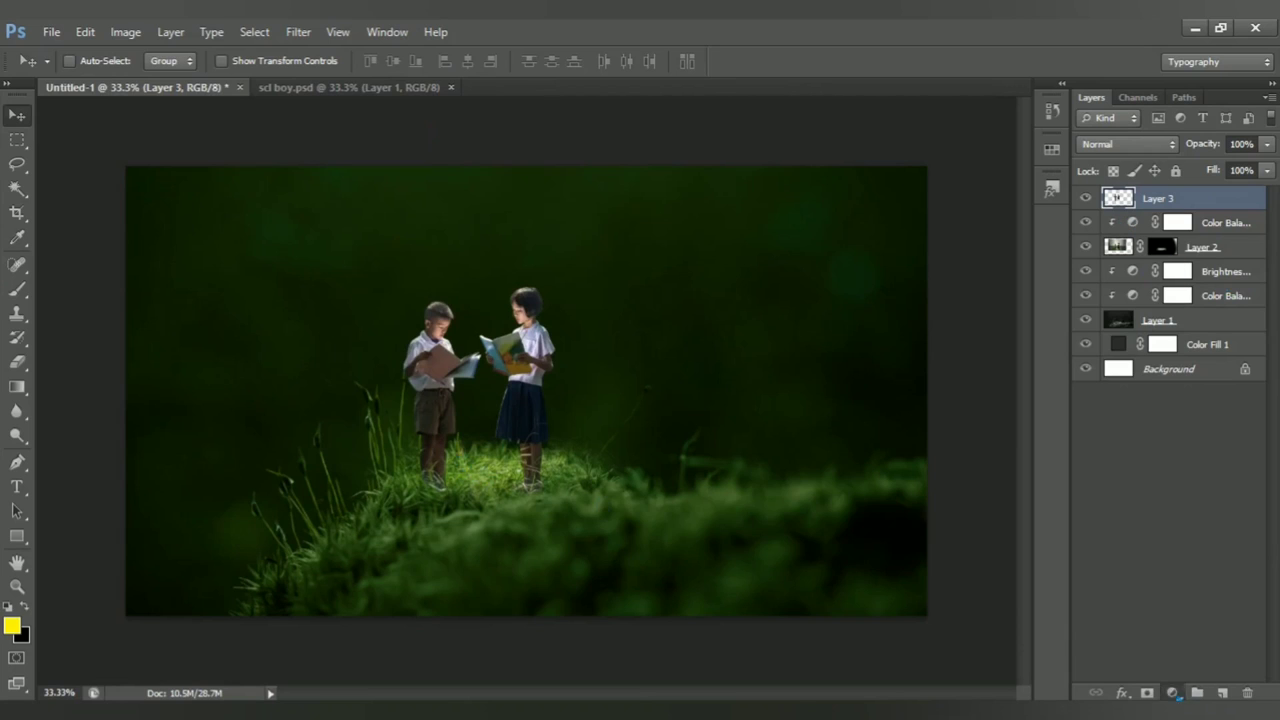
# Step: Add a Brightness/Contrast layer clipped to the children's Layer 3: brightness 21, contrast 40
pyautogui.click(1172, 692)
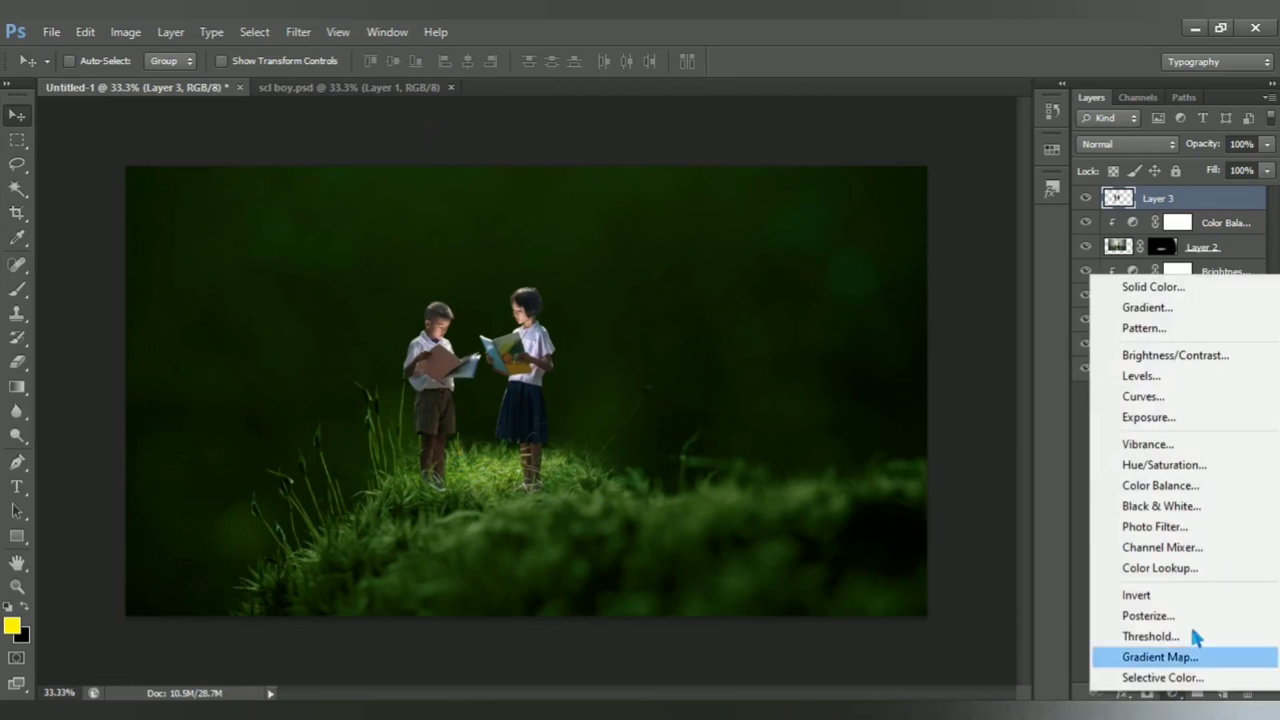
pyautogui.click(1150, 356)
pyautogui.click(877, 497)
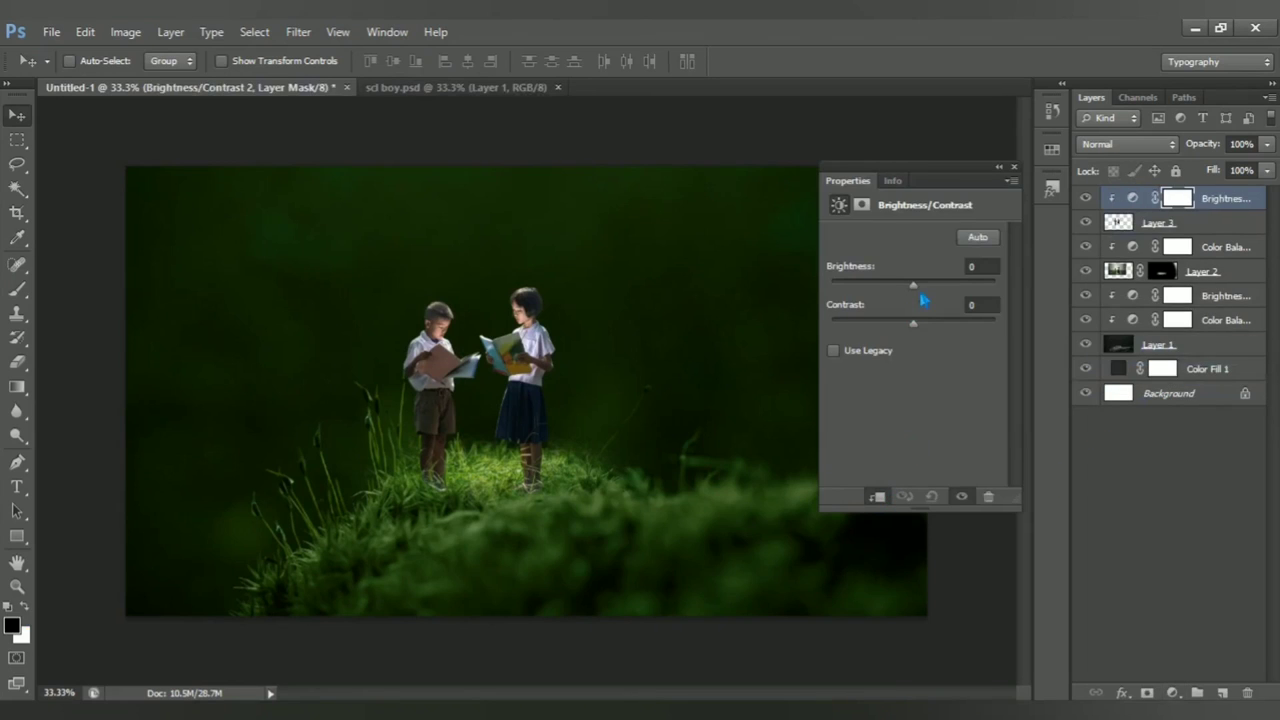
pyautogui.moveTo(922, 296)
pyautogui.mouseDown()
pyautogui.moveTo(886, 300)
pyautogui.moveTo(940, 301)
pyautogui.mouseUp()
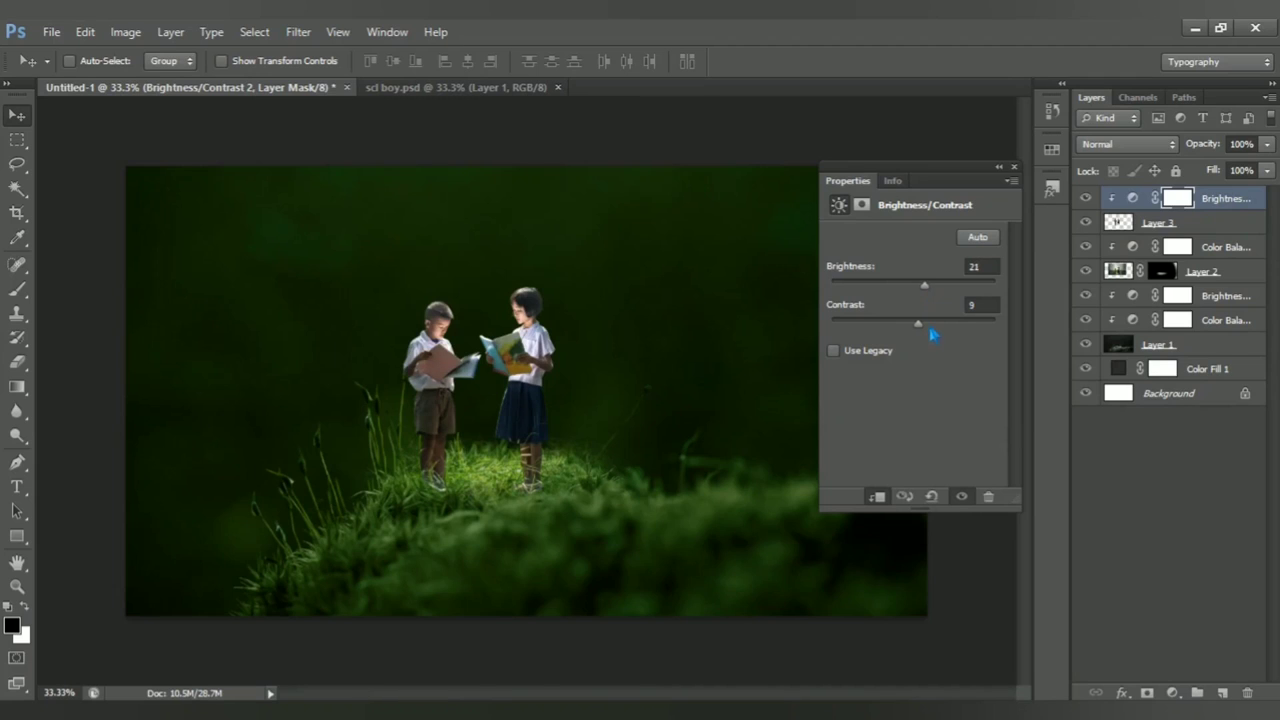
pyautogui.moveTo(931, 335); pyautogui.dragTo(953, 336)
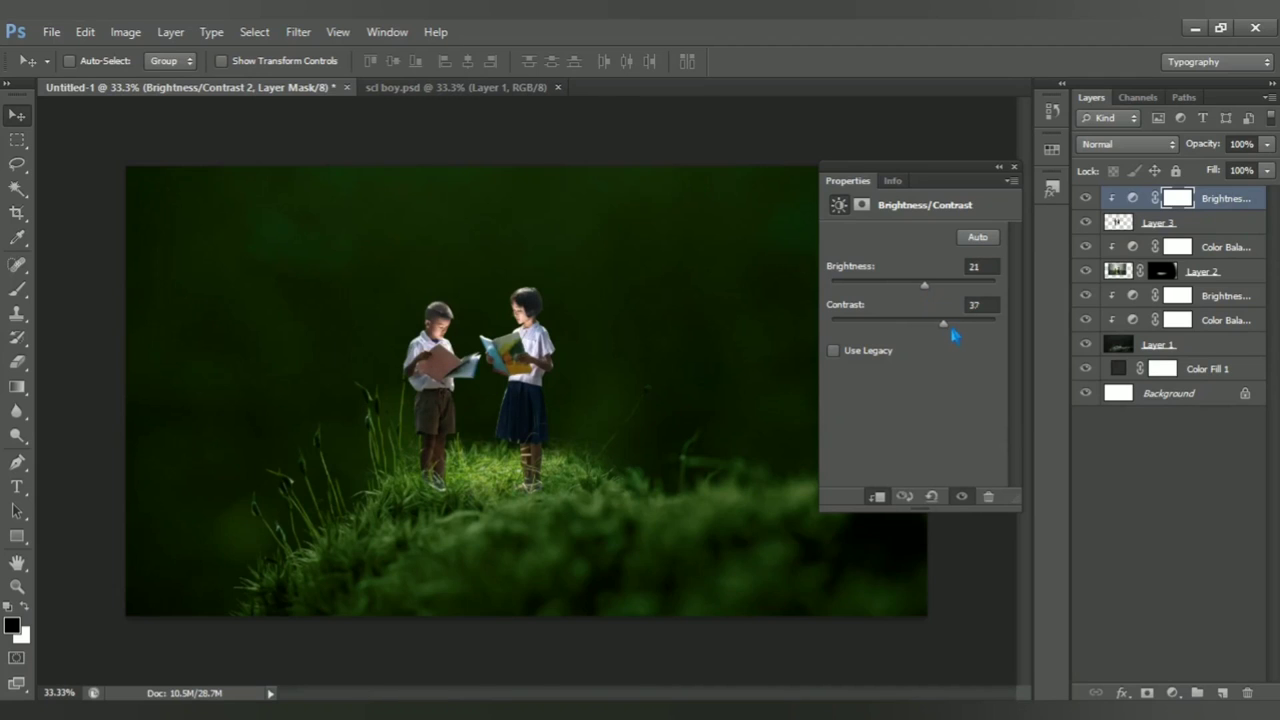
pyautogui.click(1014, 167)
pyautogui.click(1172, 692)
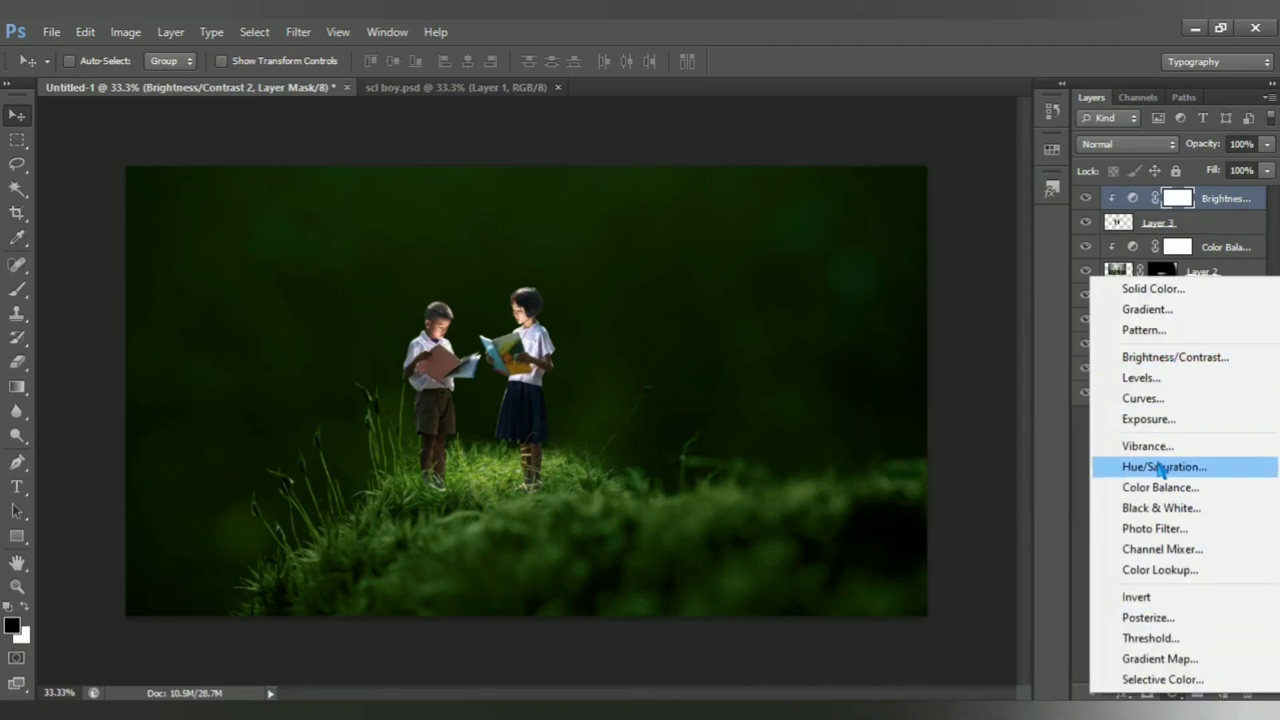
# Step: Add a clipped Vibrance layer at vibrance +100, saturation +18, and close scl boy.psd
pyautogui.click(1165, 447)
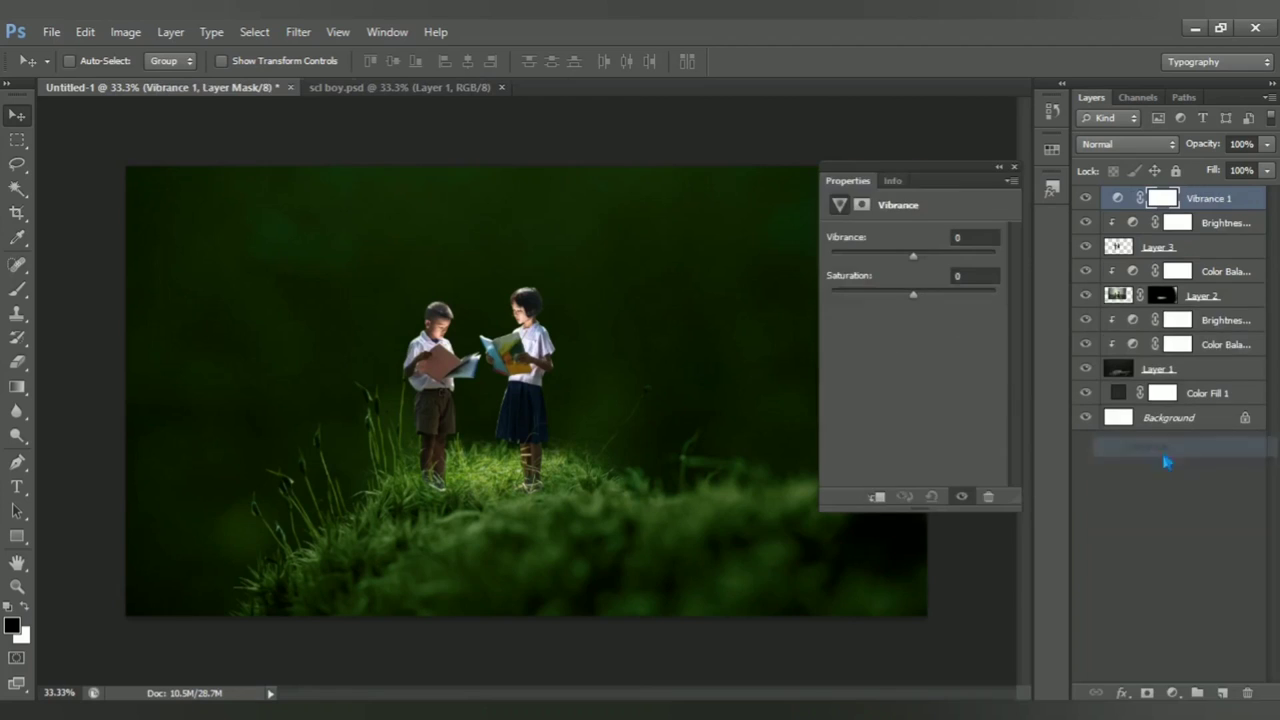
pyautogui.click(878, 497)
pyautogui.moveTo(914, 257); pyautogui.dragTo(1074, 266)
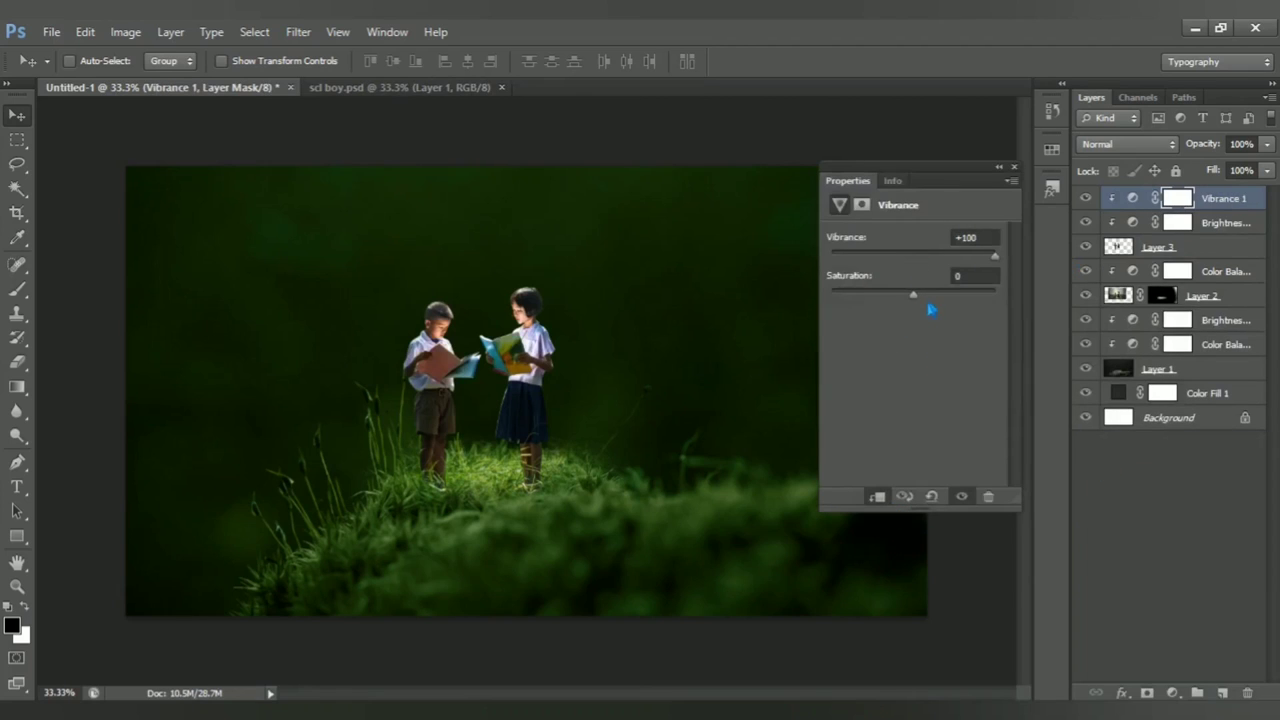
pyautogui.moveTo(922, 300); pyautogui.dragTo(930, 300)
pyautogui.click(1022, 180)
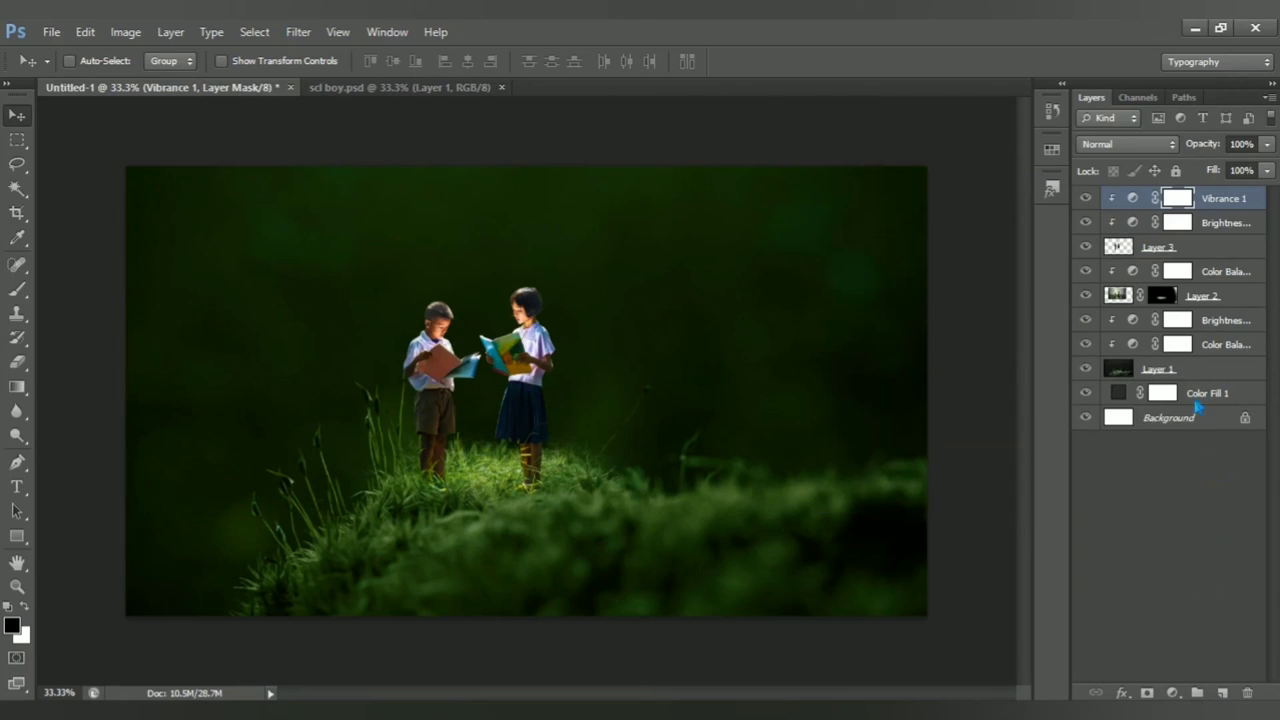
pyautogui.click(501, 87)
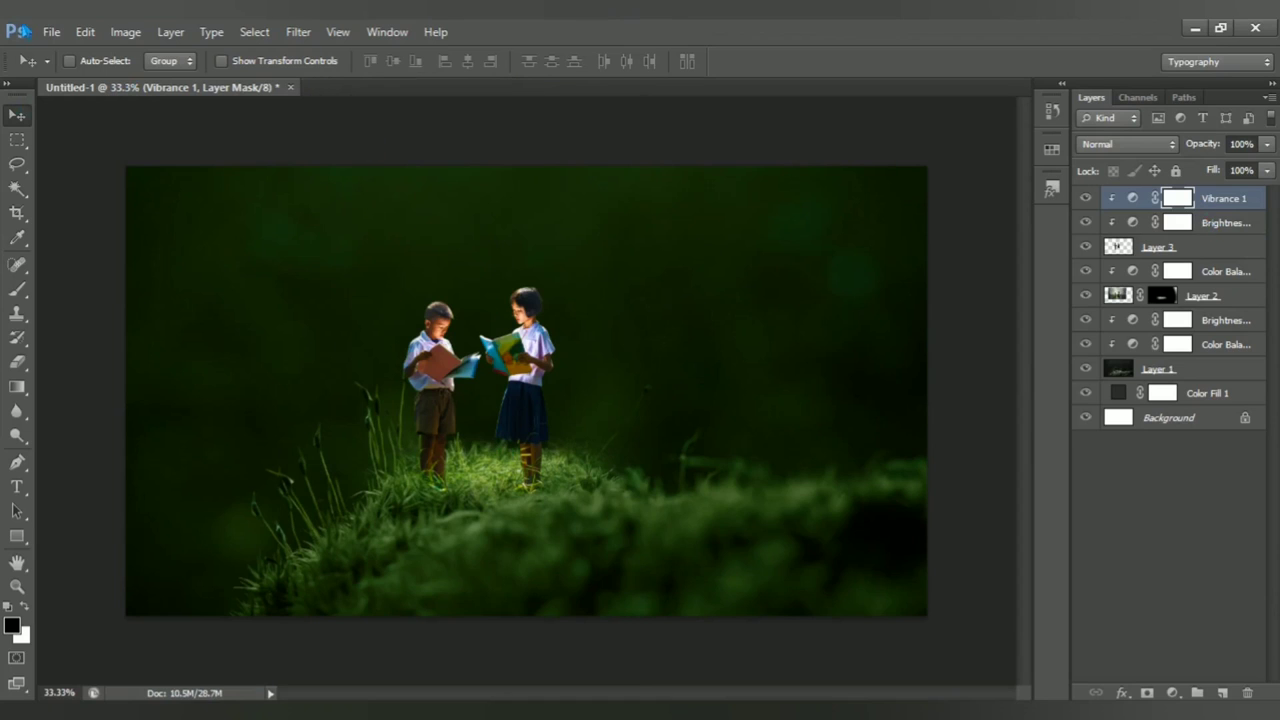
pyautogui.click(46, 32)
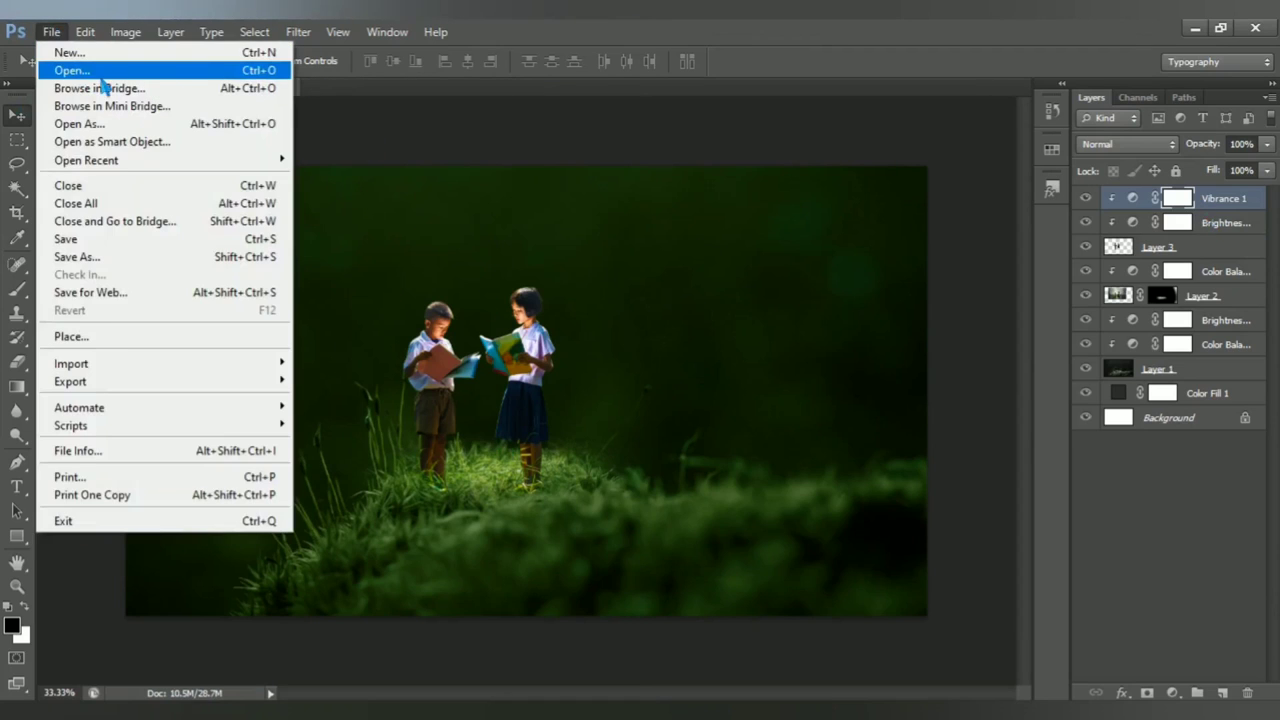
# Step: Open the leaves.psd file
pyautogui.click(152, 74)
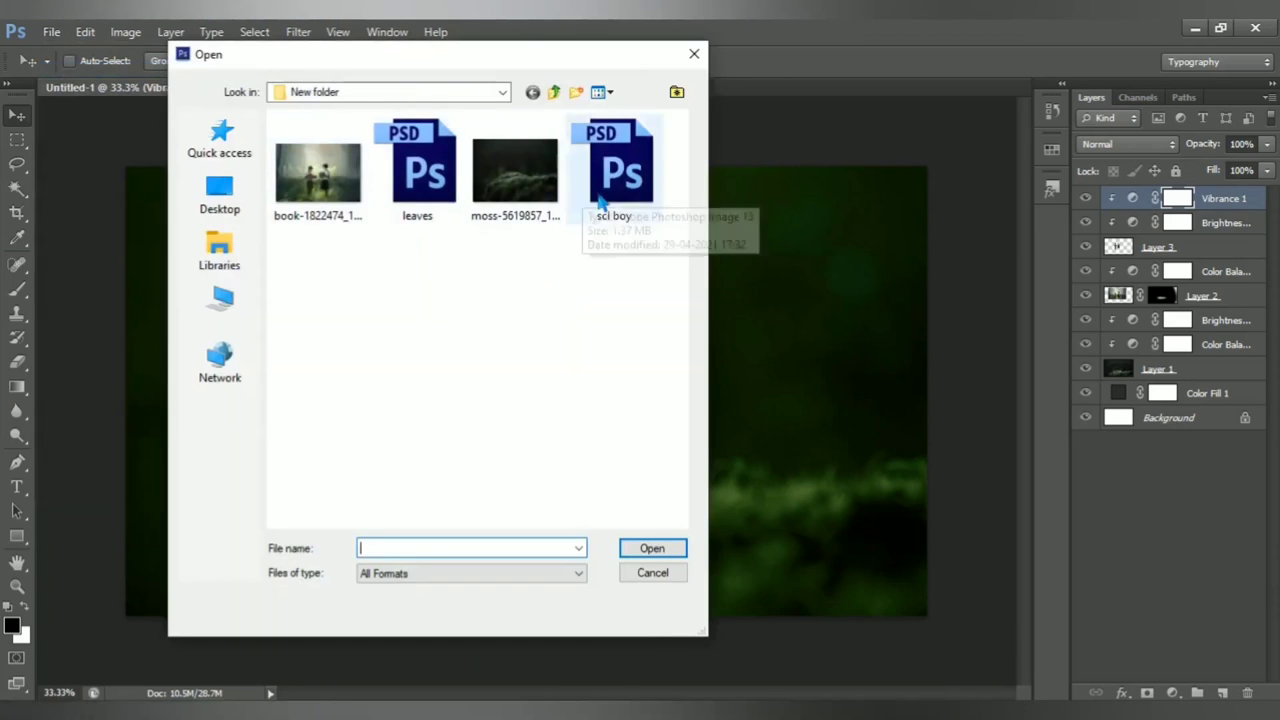
pyautogui.click(418, 165)
pyautogui.click(652, 548)
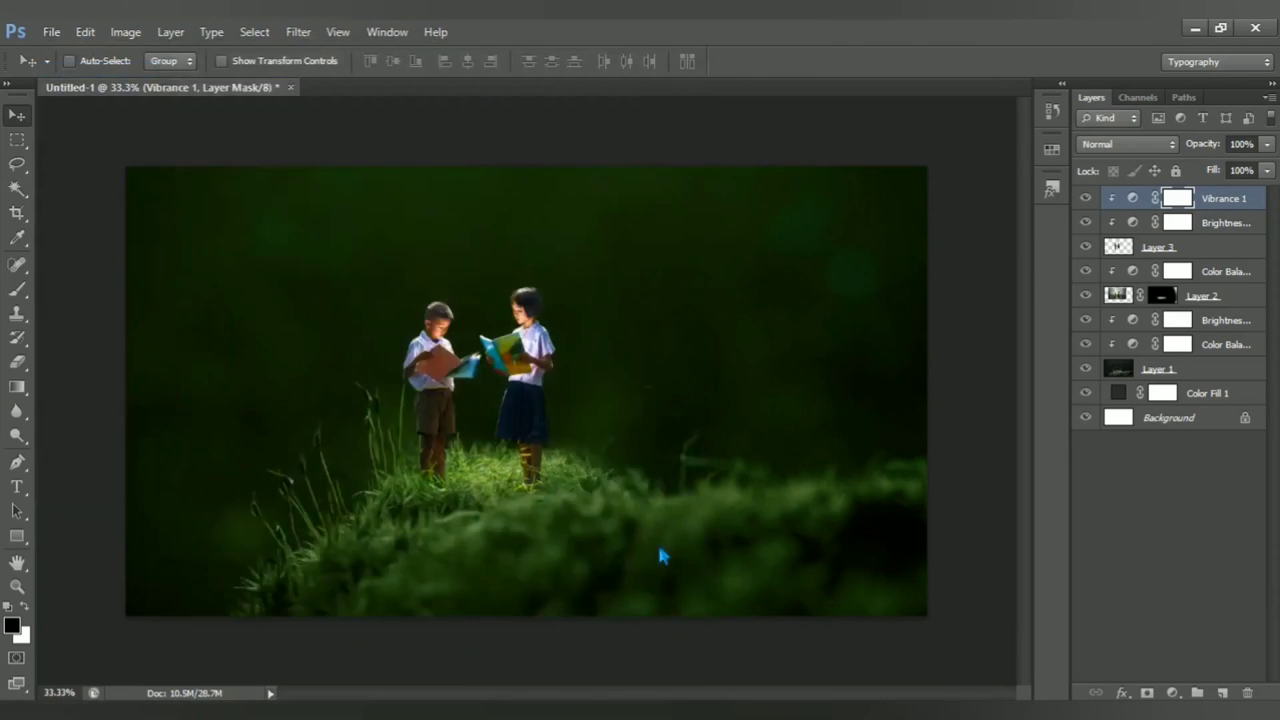
# Step: Drag the leaves layer into Untitled-1, unclip it, and position it along the top edge
pyautogui.moveTo(400, 275)
pyautogui.mouseDown()
pyautogui.moveTo(160, 128)
pyautogui.moveTo(331, 260)
pyautogui.mouseUp()
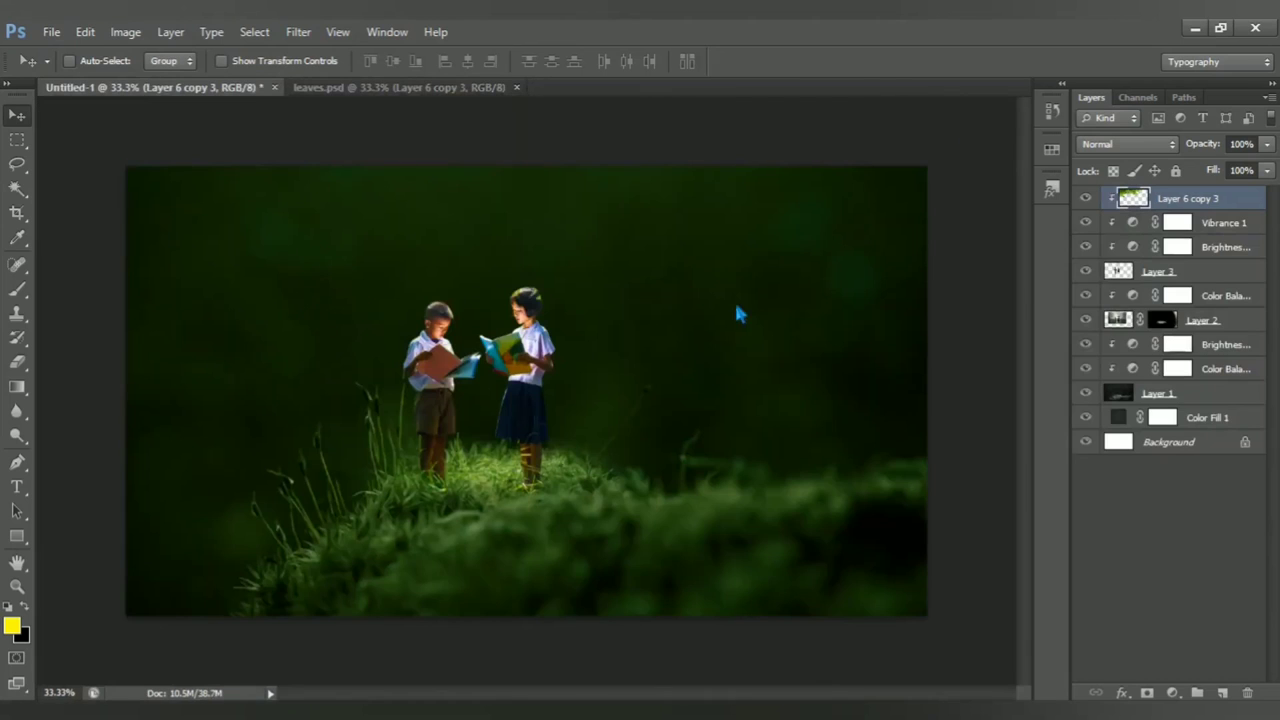
pyautogui.keyDown('alt'); pyautogui.click(1123, 216); pyautogui.keyUp('alt')
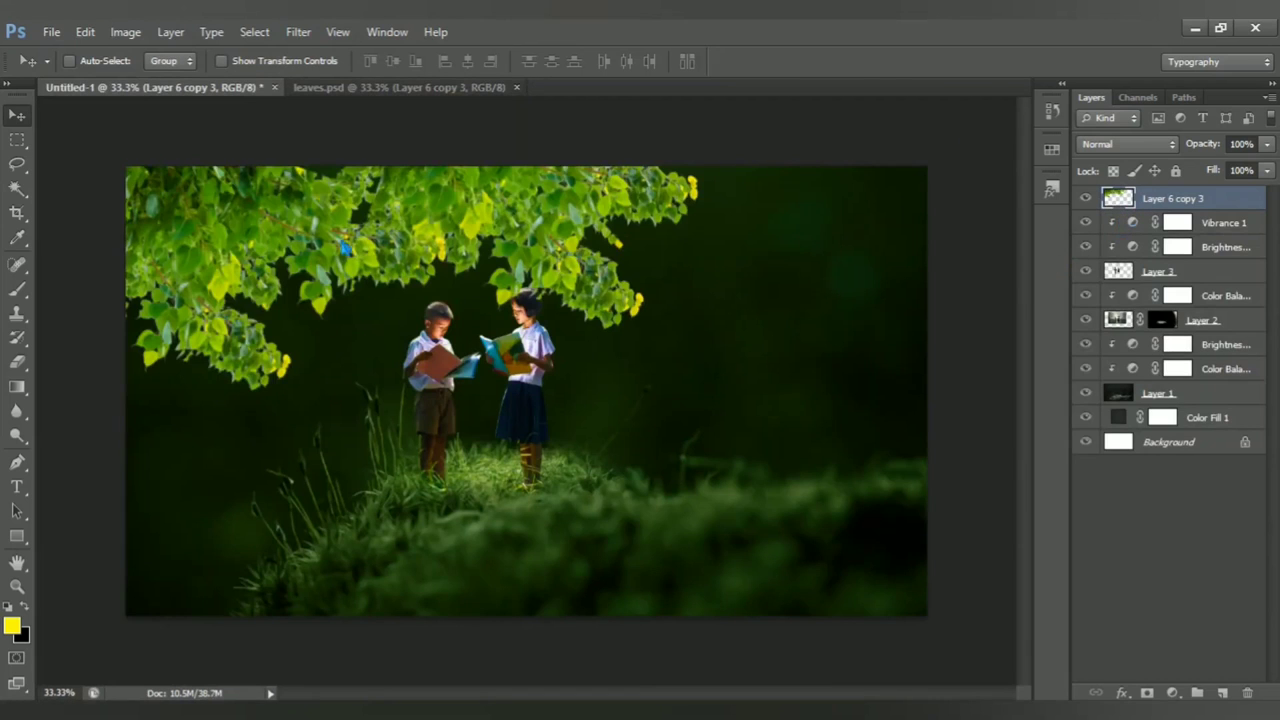
pyautogui.moveTo(385, 250)
pyautogui.mouseDown()
pyautogui.moveTo(395, 150)
pyautogui.moveTo(431, 142)
pyautogui.moveTo(443, 157)
pyautogui.mouseUp()
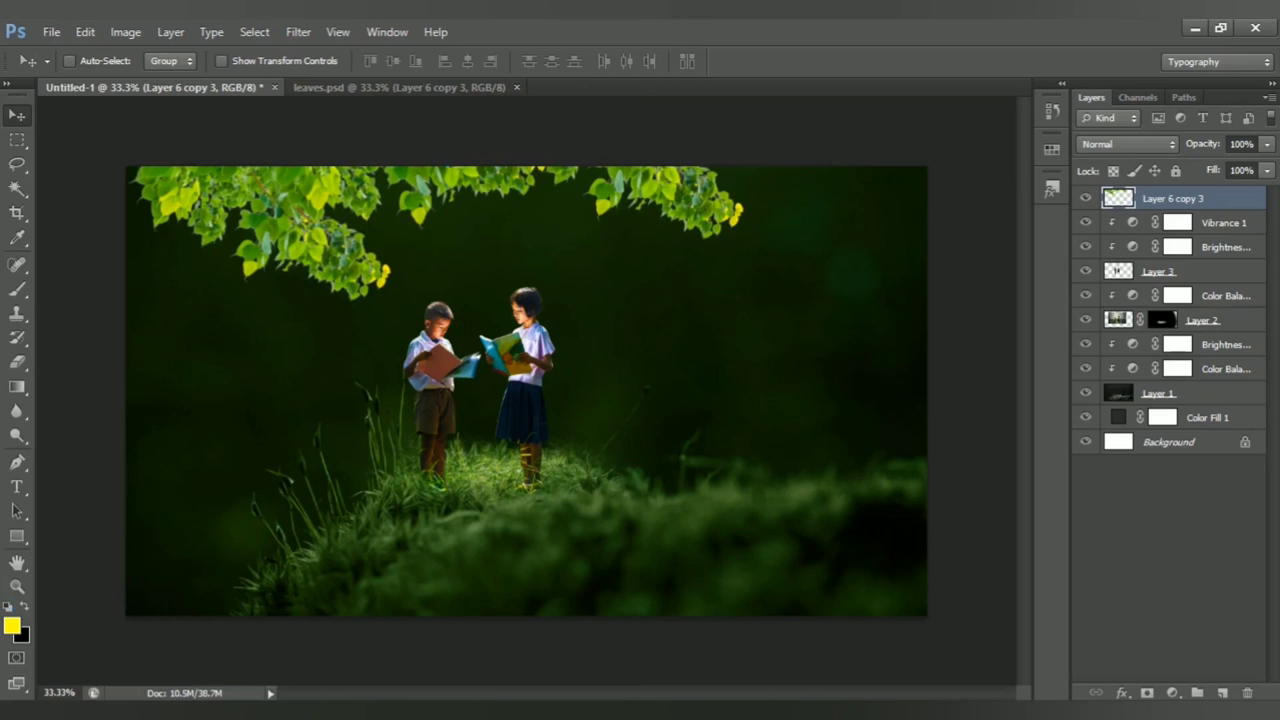
pyautogui.click(1172, 692)
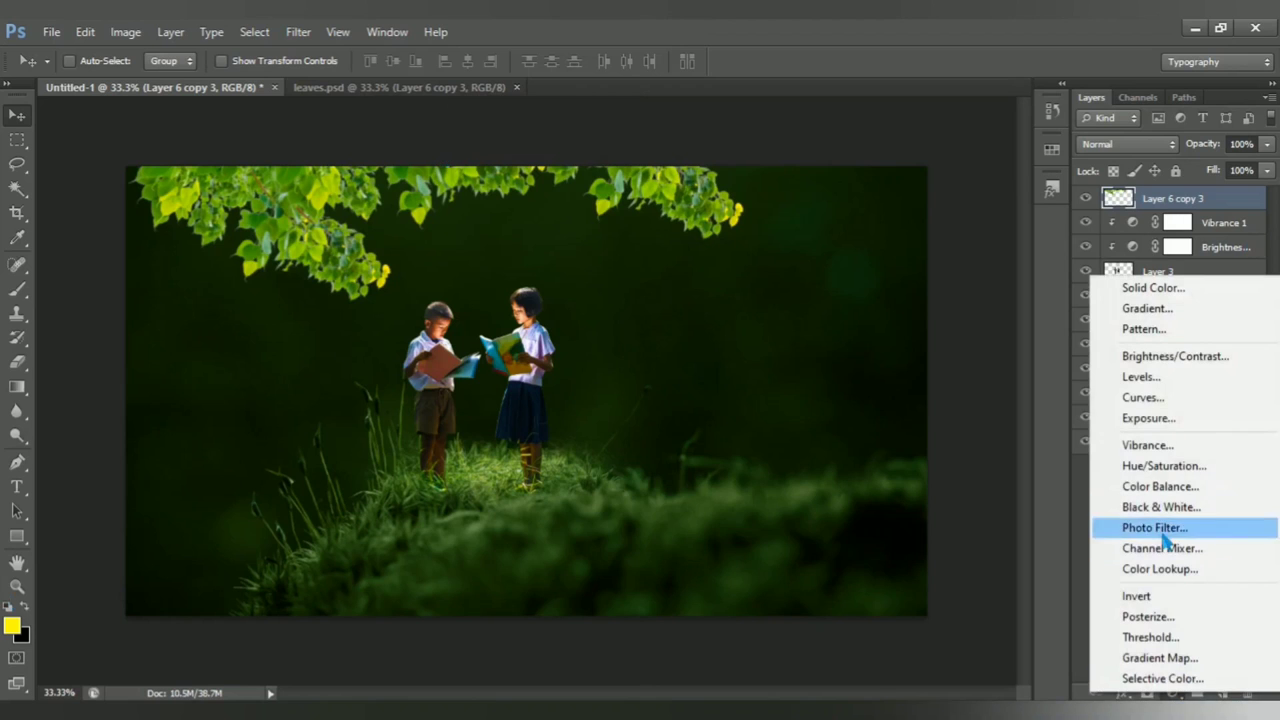
# Step: Clip a Brightness/Contrast layer to Layer 6 copy 3 with brightness -143 and contrast 100
pyautogui.click(1205, 362)
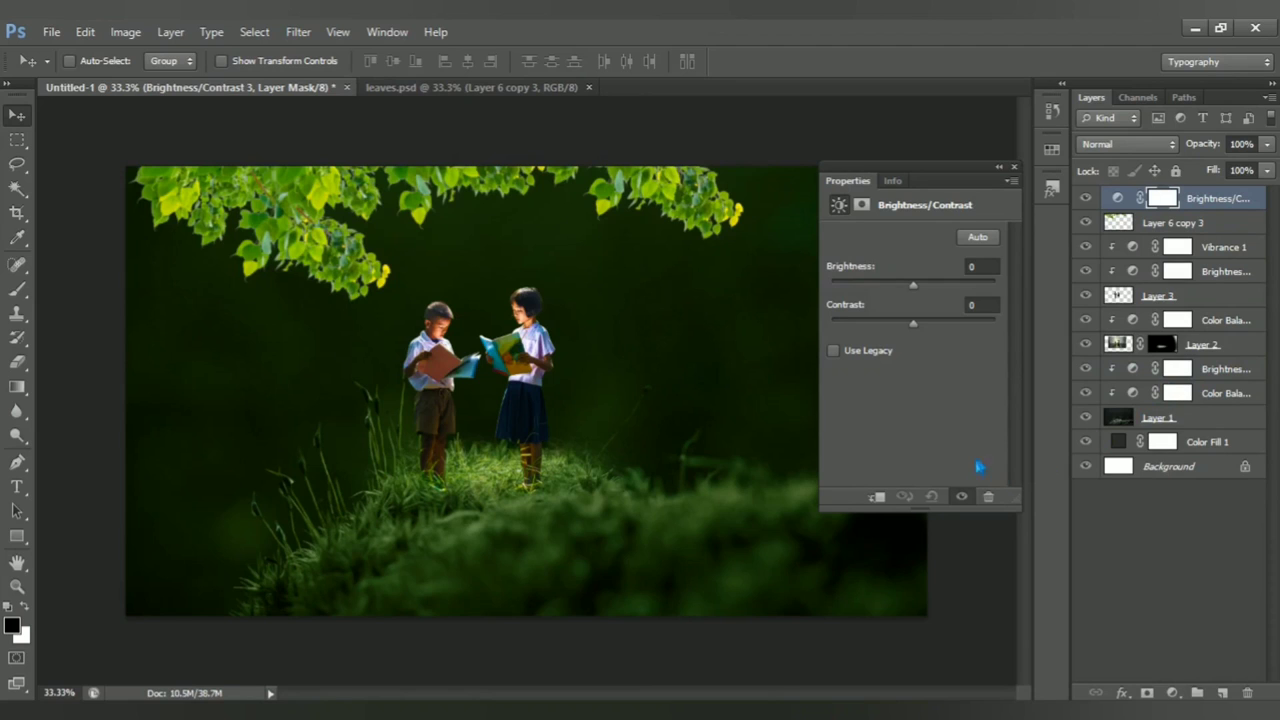
pyautogui.click(878, 499)
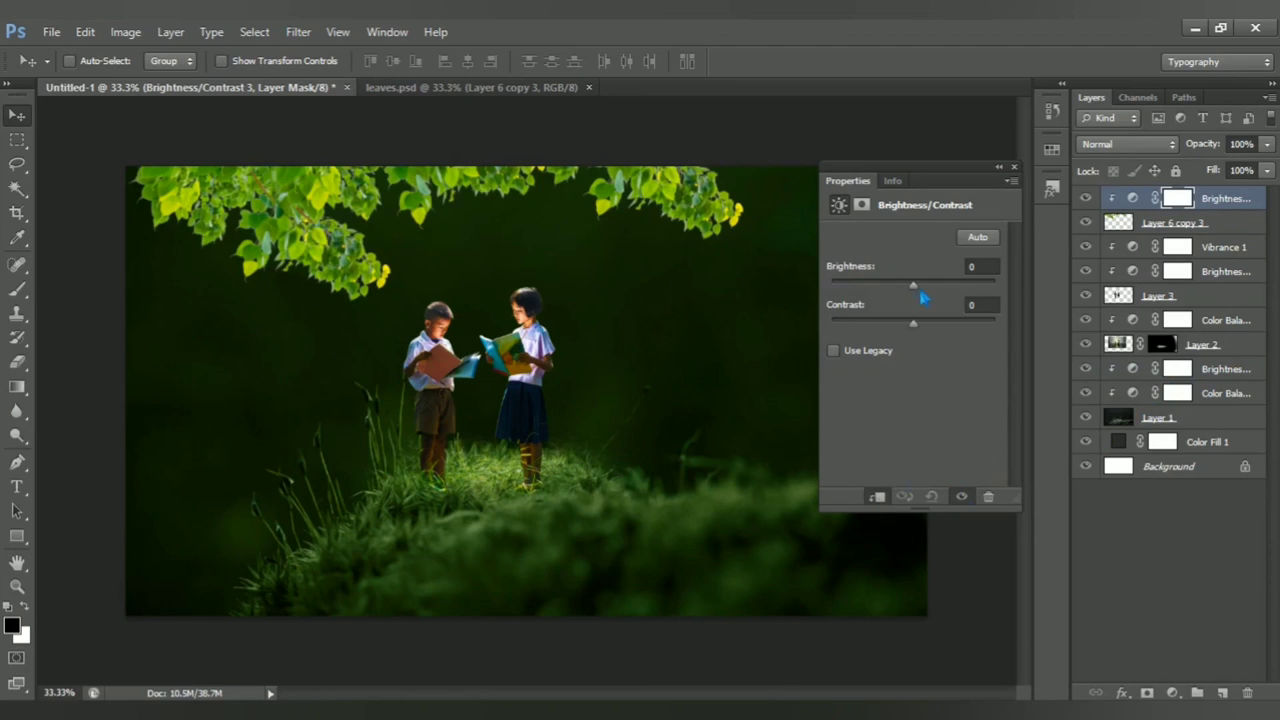
pyautogui.moveTo(920, 292); pyautogui.dragTo(853, 305)
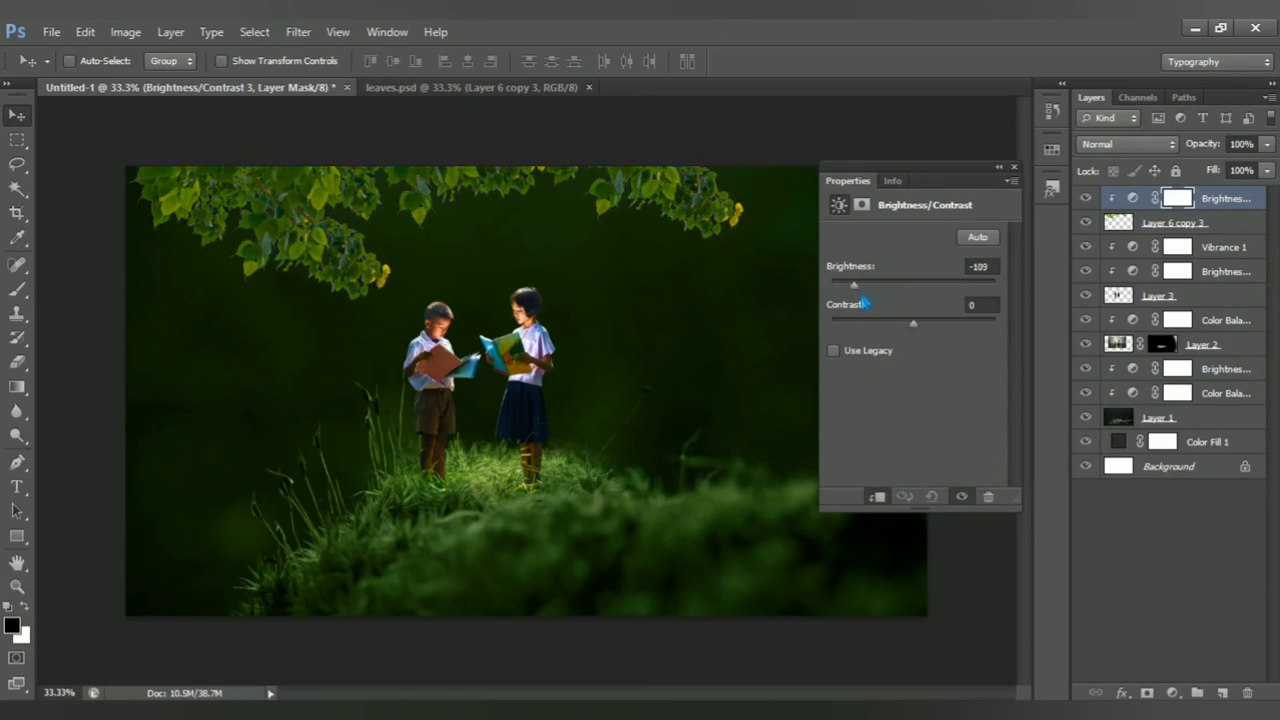
pyautogui.moveTo(846, 310); pyautogui.dragTo(843, 312)
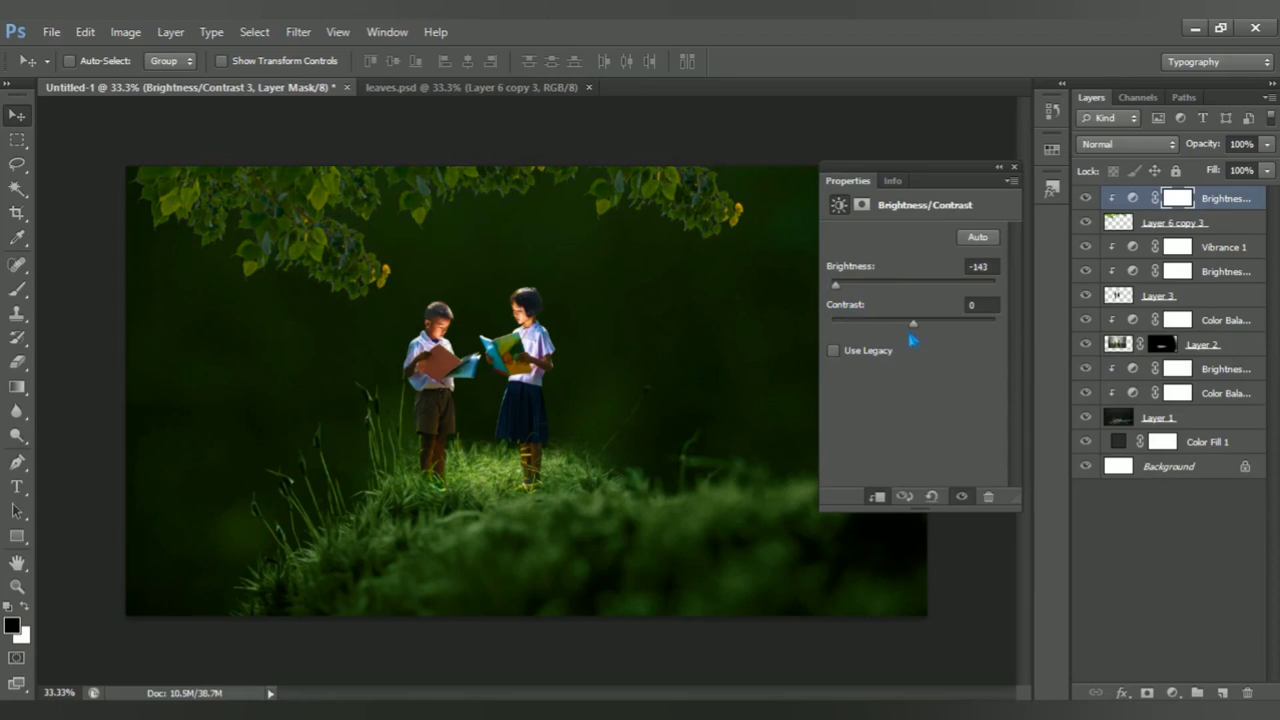
pyautogui.moveTo(914, 325); pyautogui.dragTo(1038, 350)
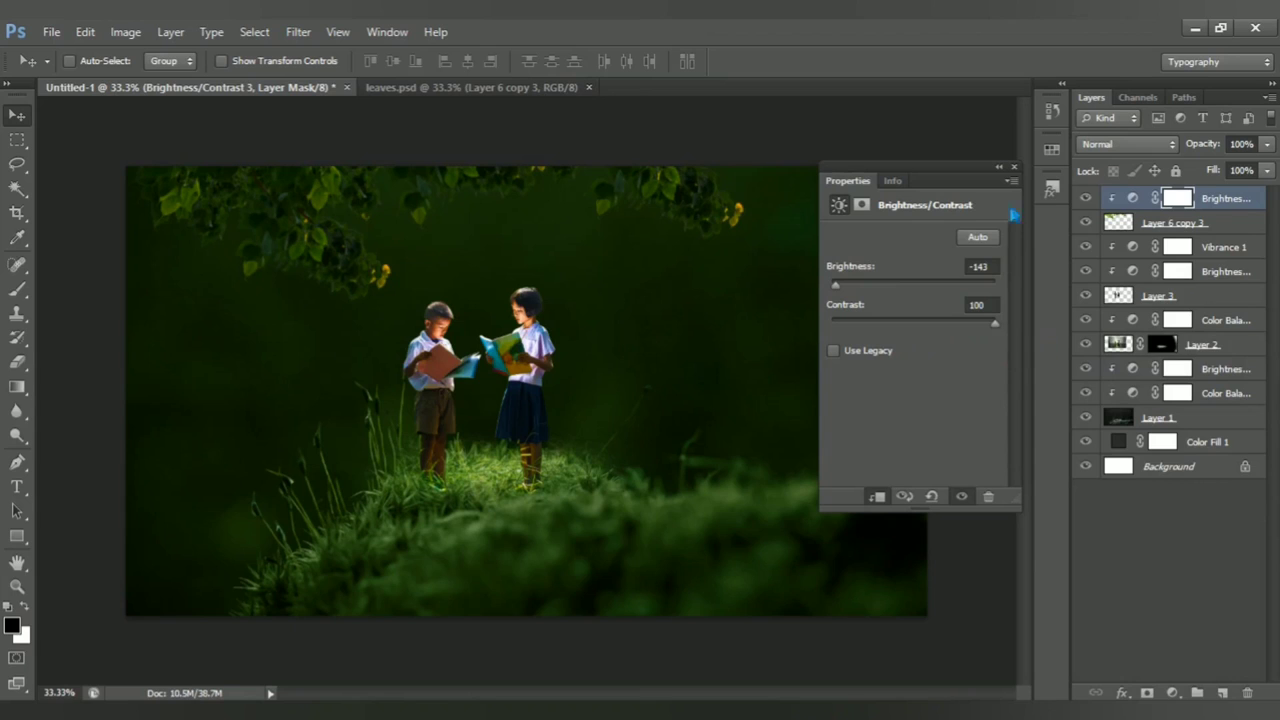
pyautogui.click(1013, 167)
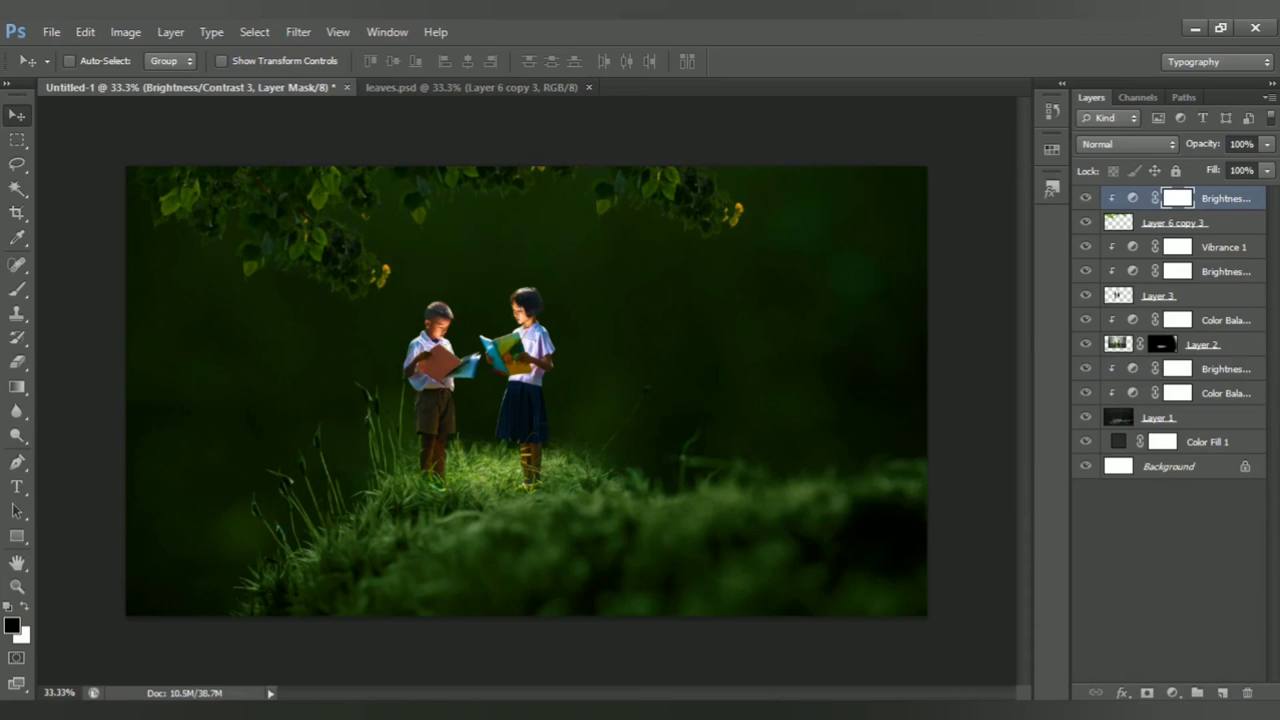
pyautogui.click(1172, 692)
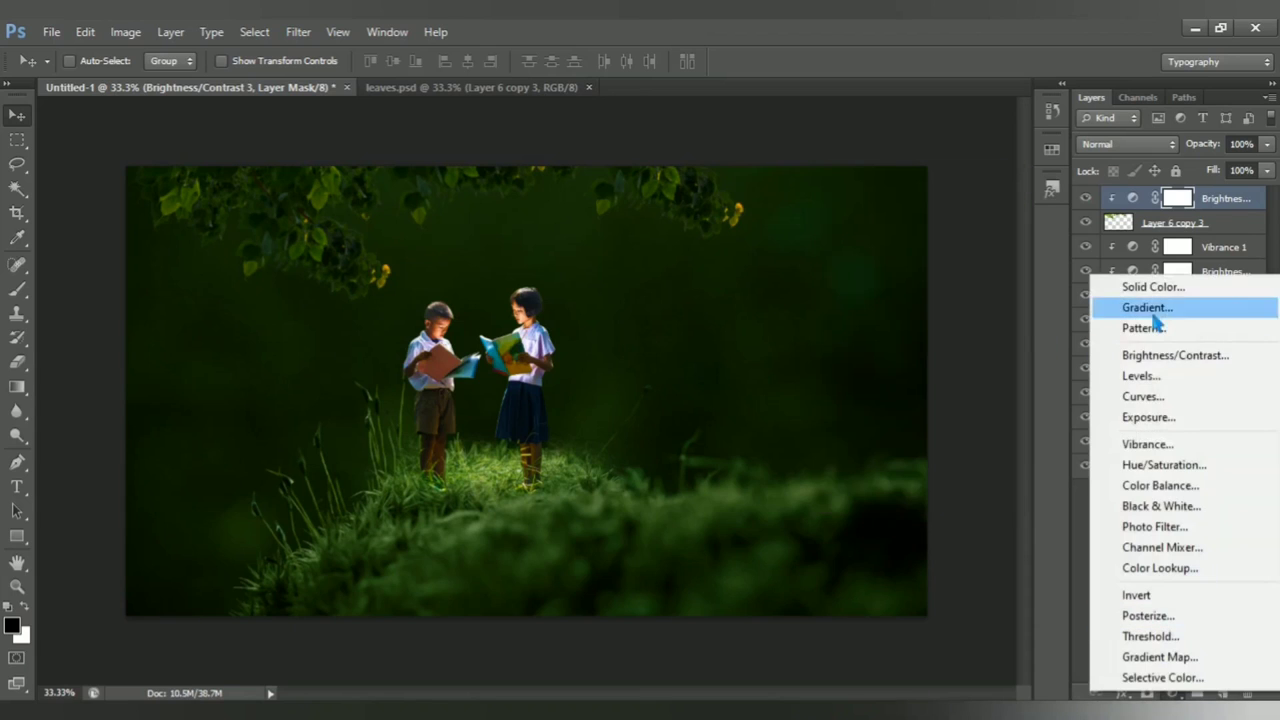
# Step: Add a Color Balance layer with midtones Cyan/Red -15, Magenta/Green -4, Yellow/Blue +2
pyautogui.click(1195, 488)
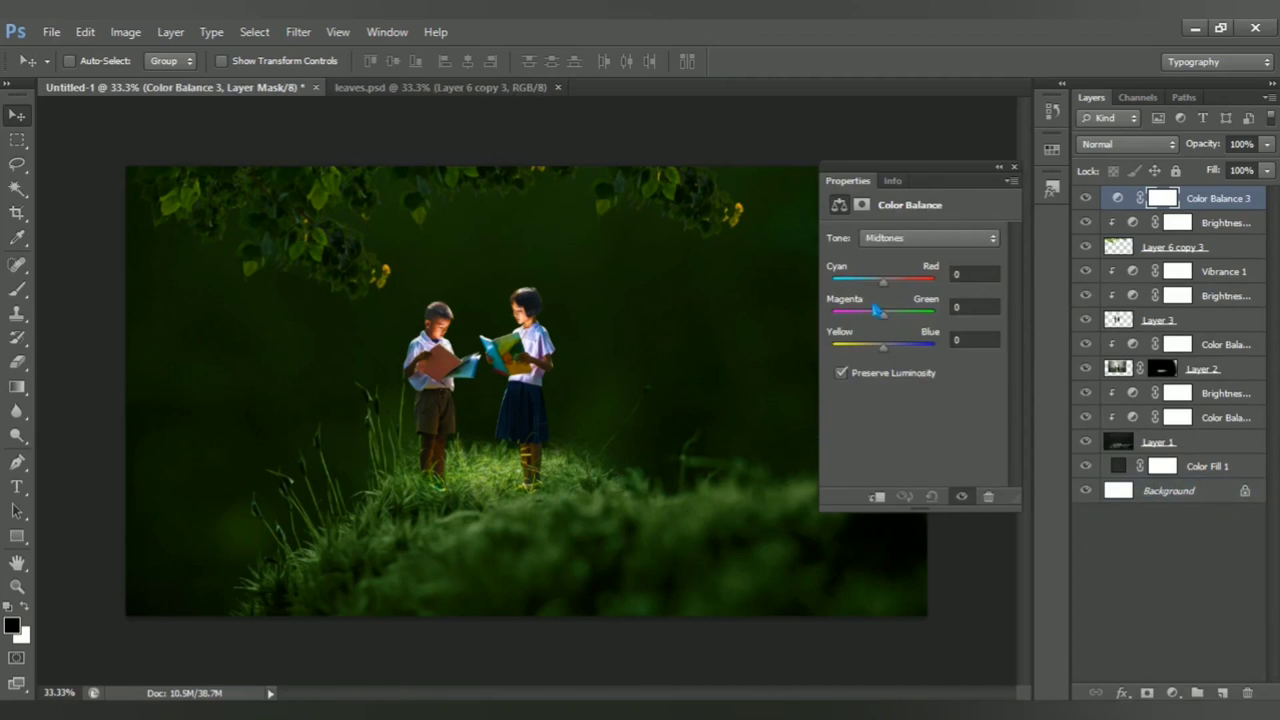
pyautogui.moveTo(894, 290); pyautogui.dragTo(885, 291)
pyautogui.click(970, 274)
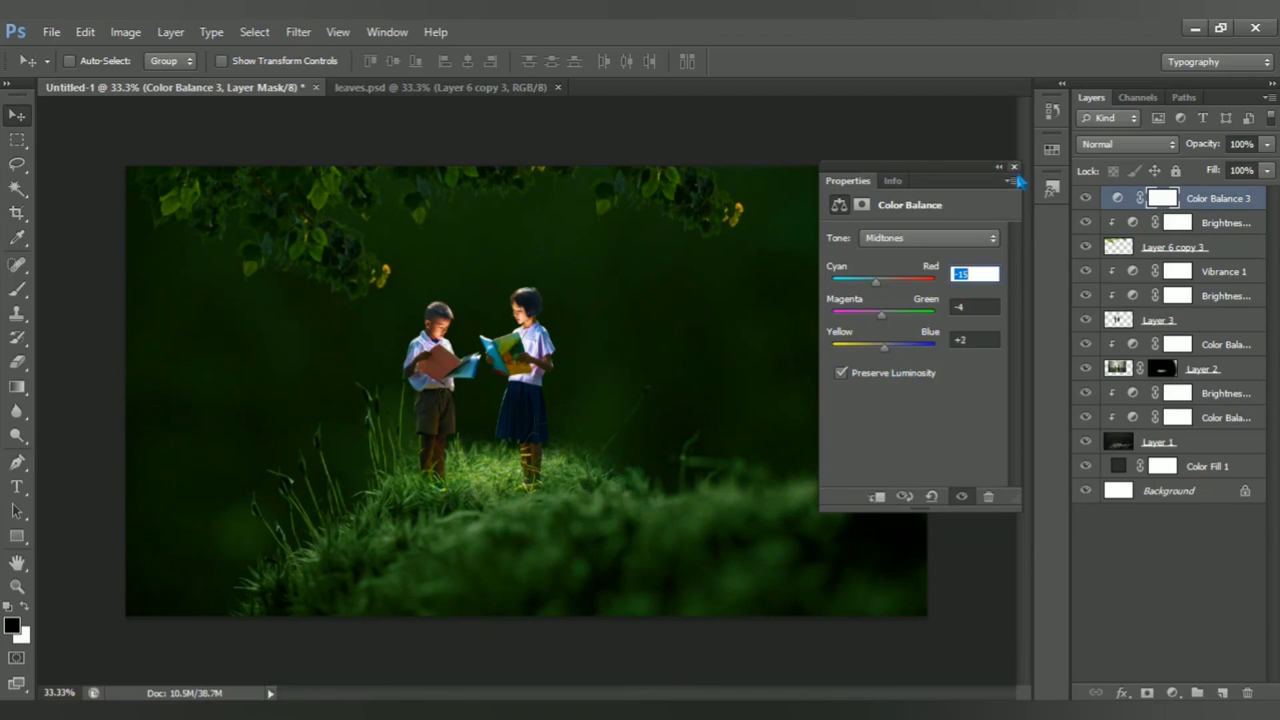
pyautogui.click(1014, 168)
pyautogui.click(1172, 692)
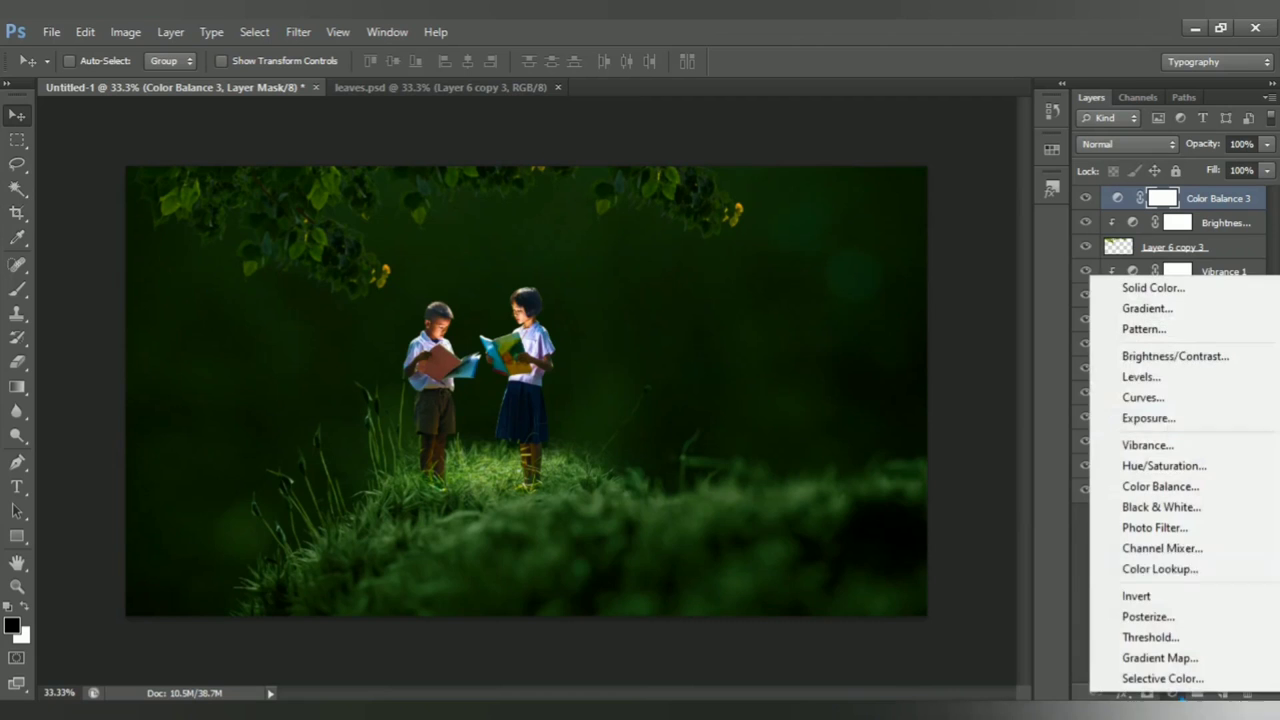
# Step: Add a top Brightness/Contrast layer with brightness -67 and contrast 33
pyautogui.click(1176, 360)
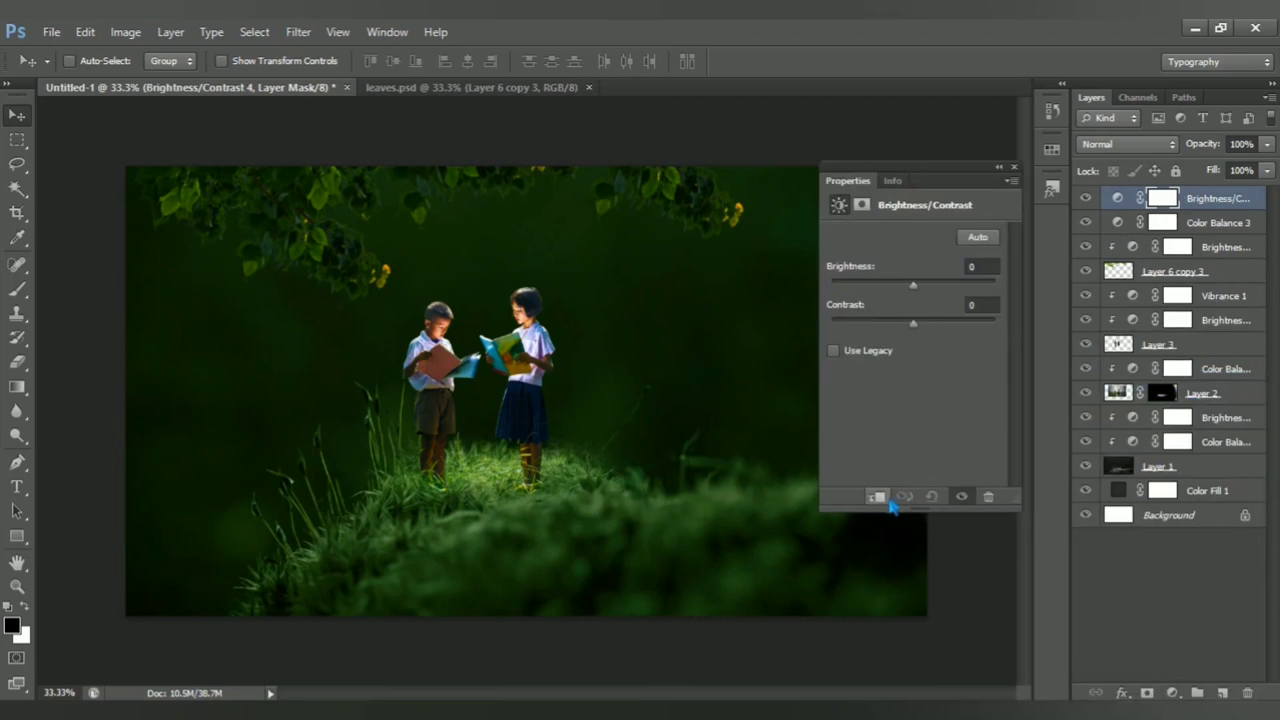
pyautogui.moveTo(918, 296); pyautogui.dragTo(910, 300)
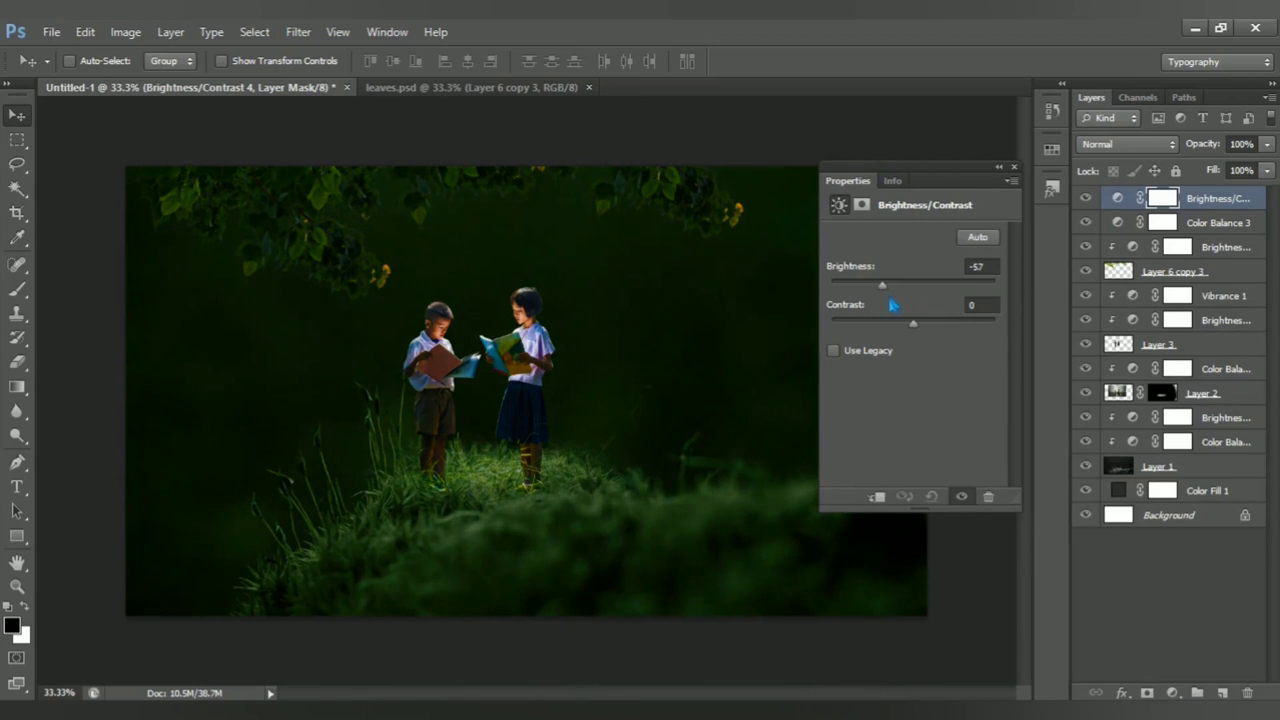
pyautogui.moveTo(892, 305); pyautogui.dragTo(886, 305)
pyautogui.moveTo(922, 336); pyautogui.dragTo(946, 338)
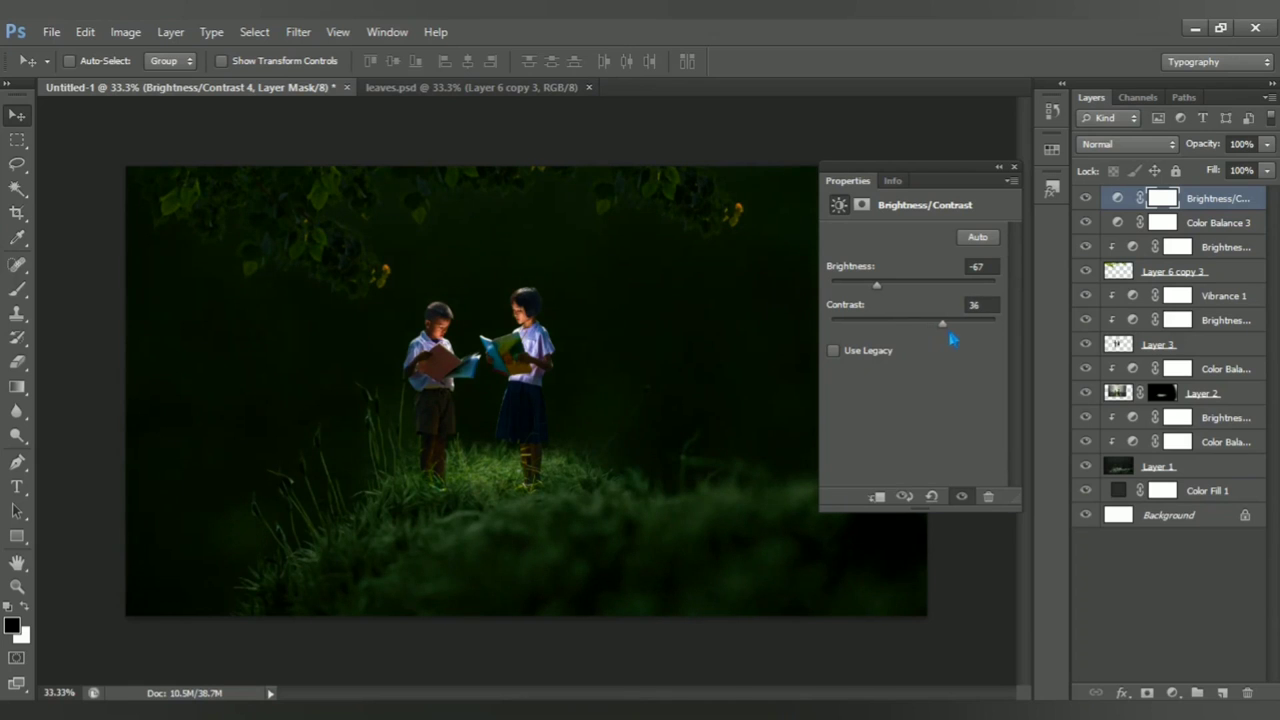
pyautogui.click(1014, 167)
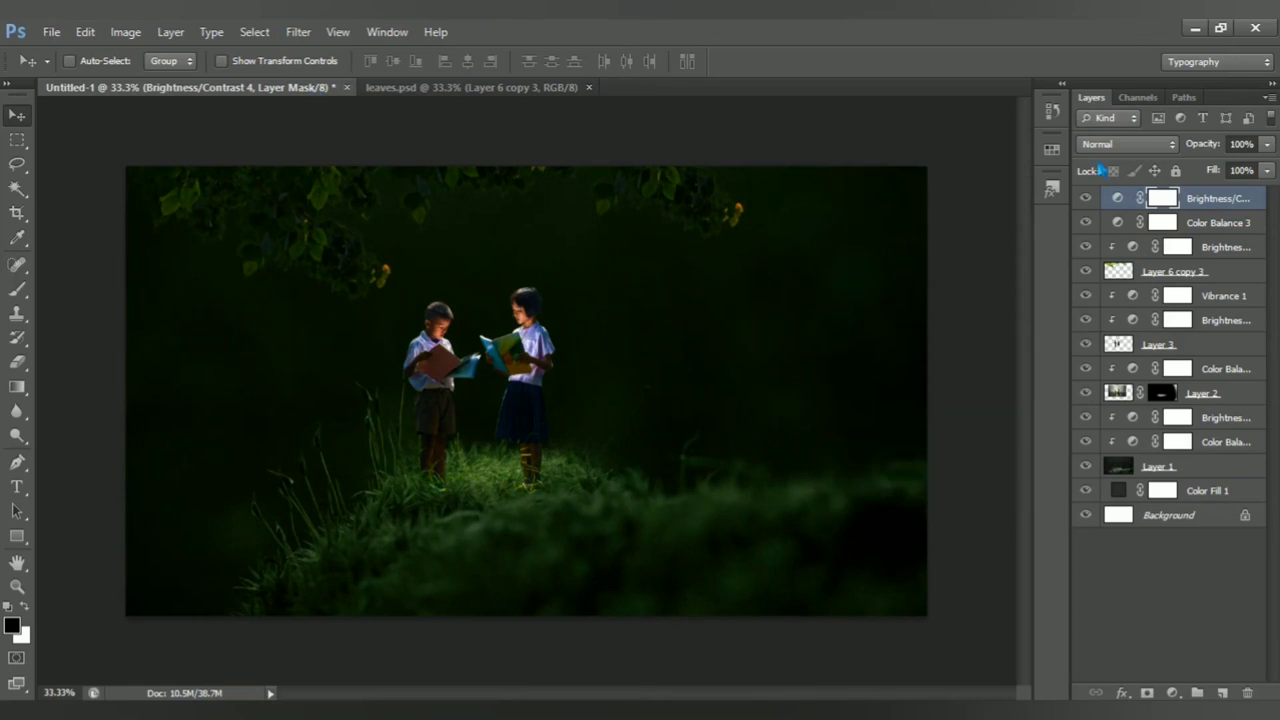
# Step: Switch to the normal Brush tool with black as the foreground colour
pyautogui.click(18, 289)
pyautogui.rightClick(24, 289)
pyautogui.click(104, 293)
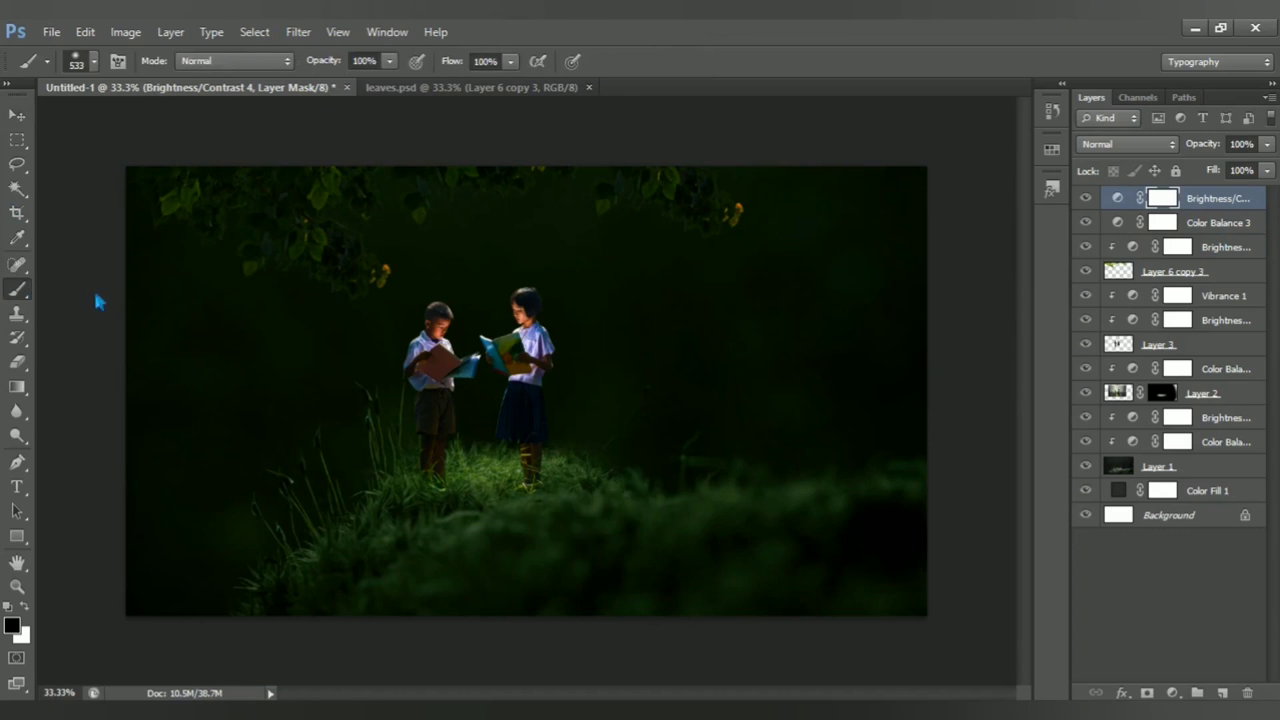
pyautogui.click(12, 624)
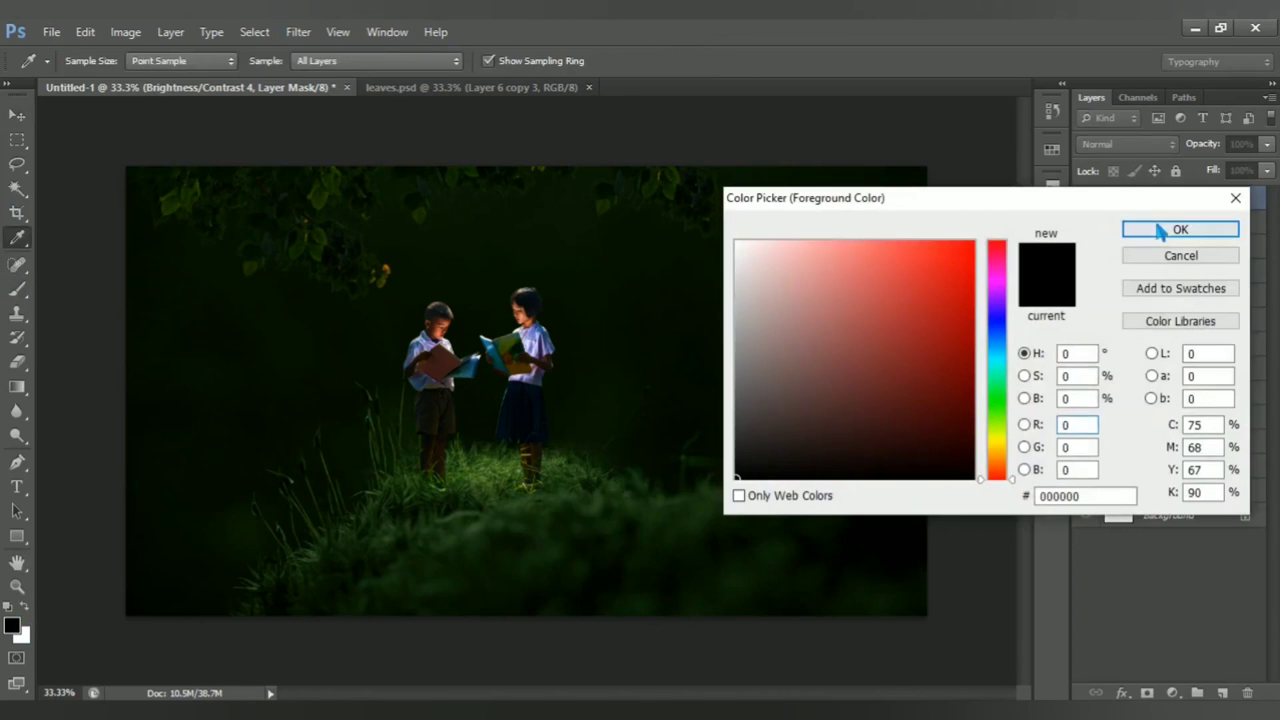
pyautogui.click(1160, 230)
# Step: Dab a soft ~1331 px black brush on the Brightness/Contrast 4 mask centre, then select Color Balance 2
pyautogui.keyDown('alt'); pyautogui.rightClick(480, 402); pyautogui.keyUp('alt')
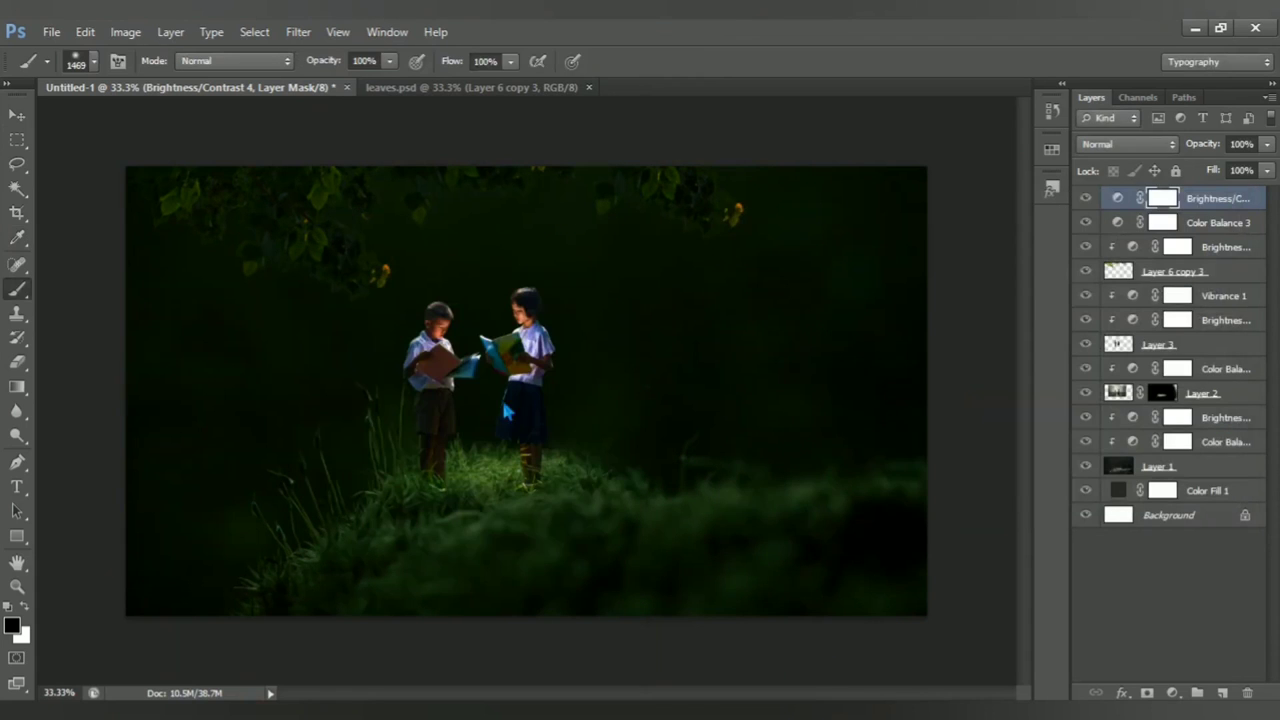
pyautogui.keyDown('alt'); pyautogui.rightClick(480, 402); pyautogui.keyUp('alt')
pyautogui.keyDown('alt'); pyautogui.rightClick(463, 457); pyautogui.keyUp('alt')
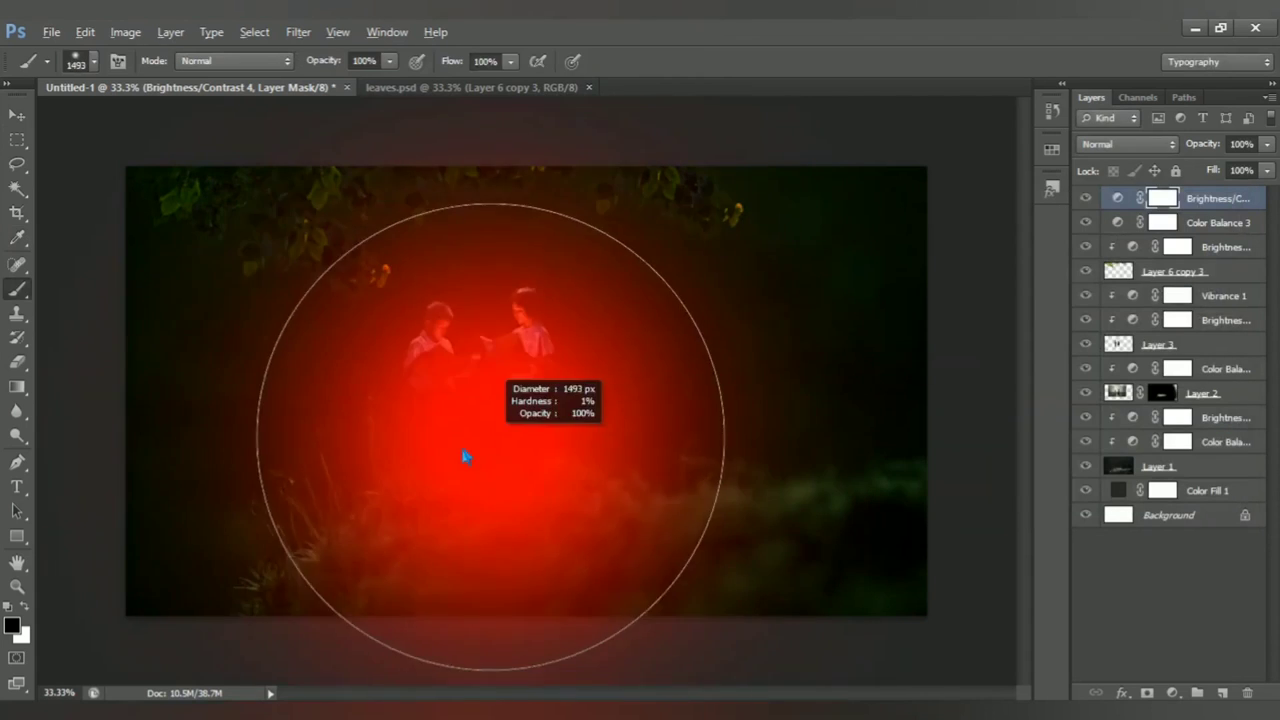
pyautogui.keyDown('alt'); pyautogui.rightClick(470, 430); pyautogui.keyUp('alt')
pyautogui.click(488, 425)
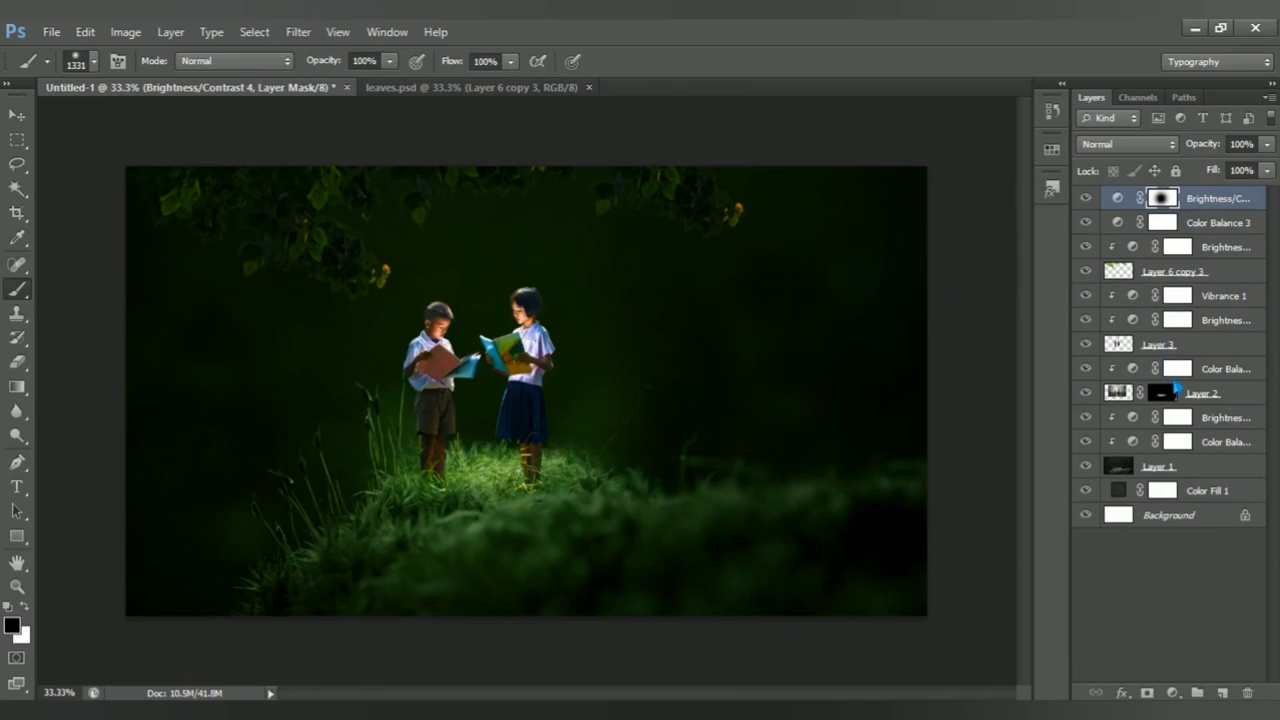
pyautogui.click(1220, 376)
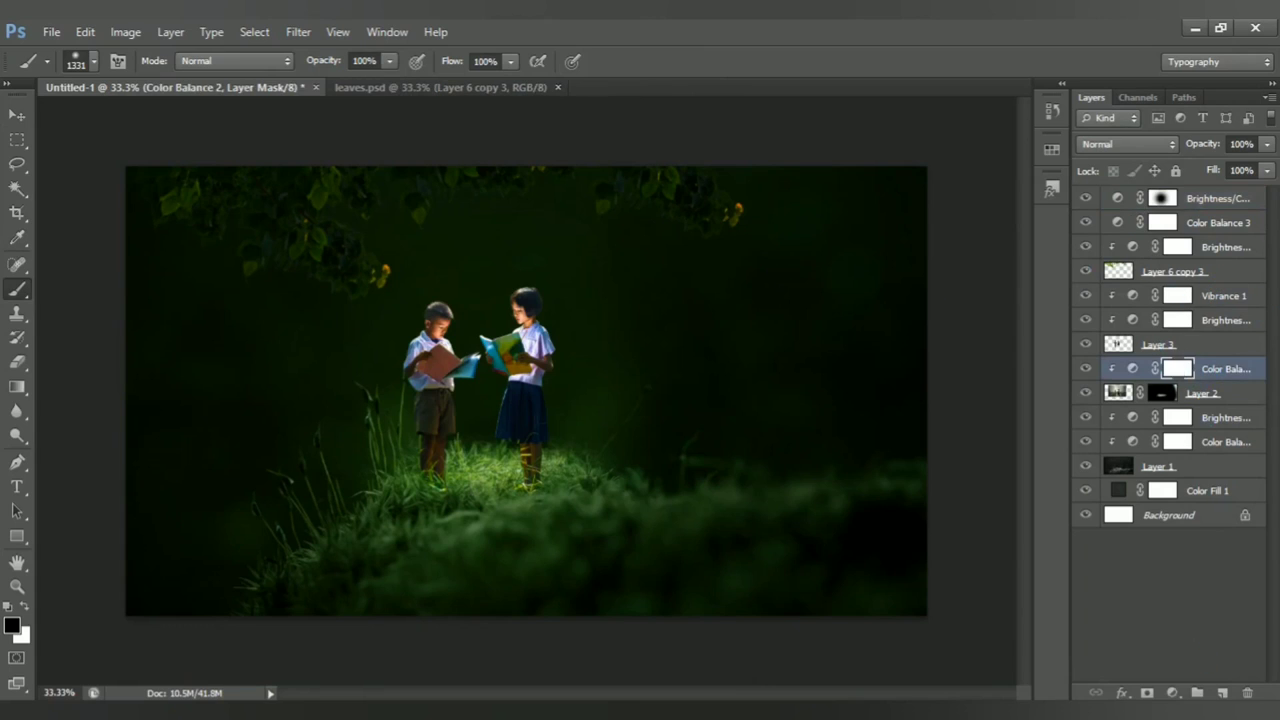
# Step: On a new Layer 4, paint one large soft yellow dab behind the children
pyautogui.click(1222, 692)
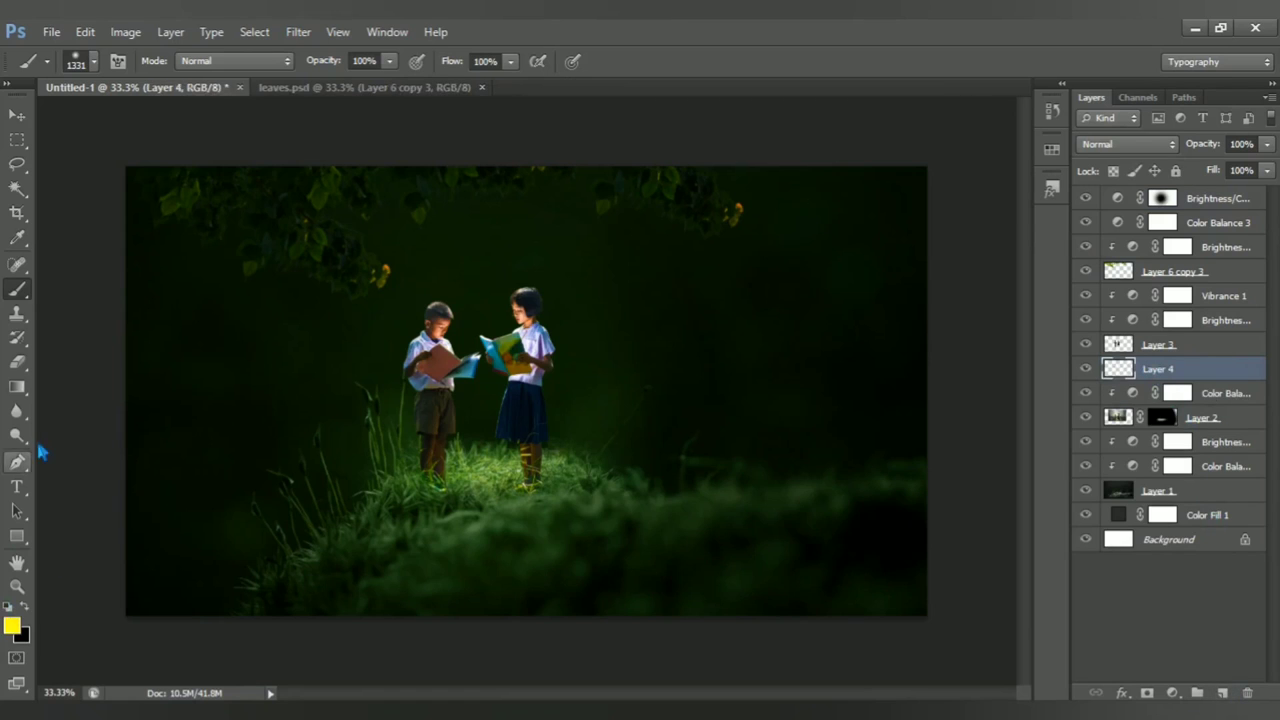
pyautogui.rightClick(30, 299)
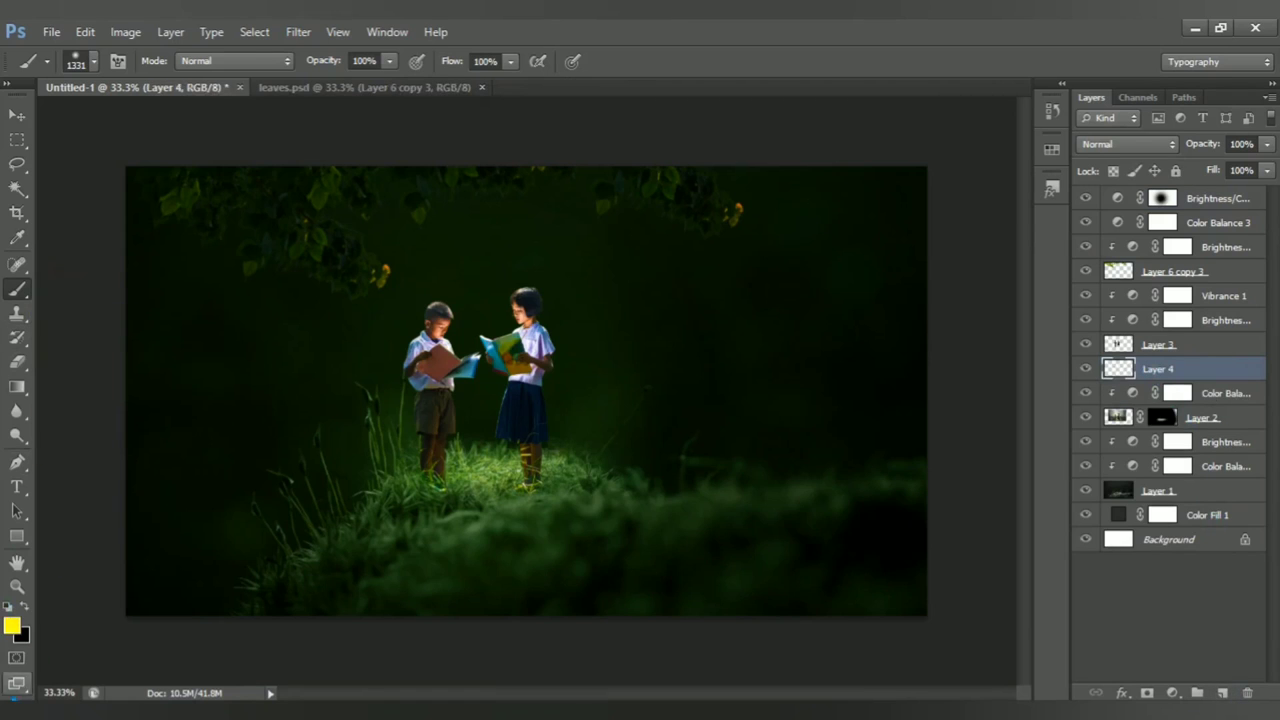
pyautogui.click(12, 626)
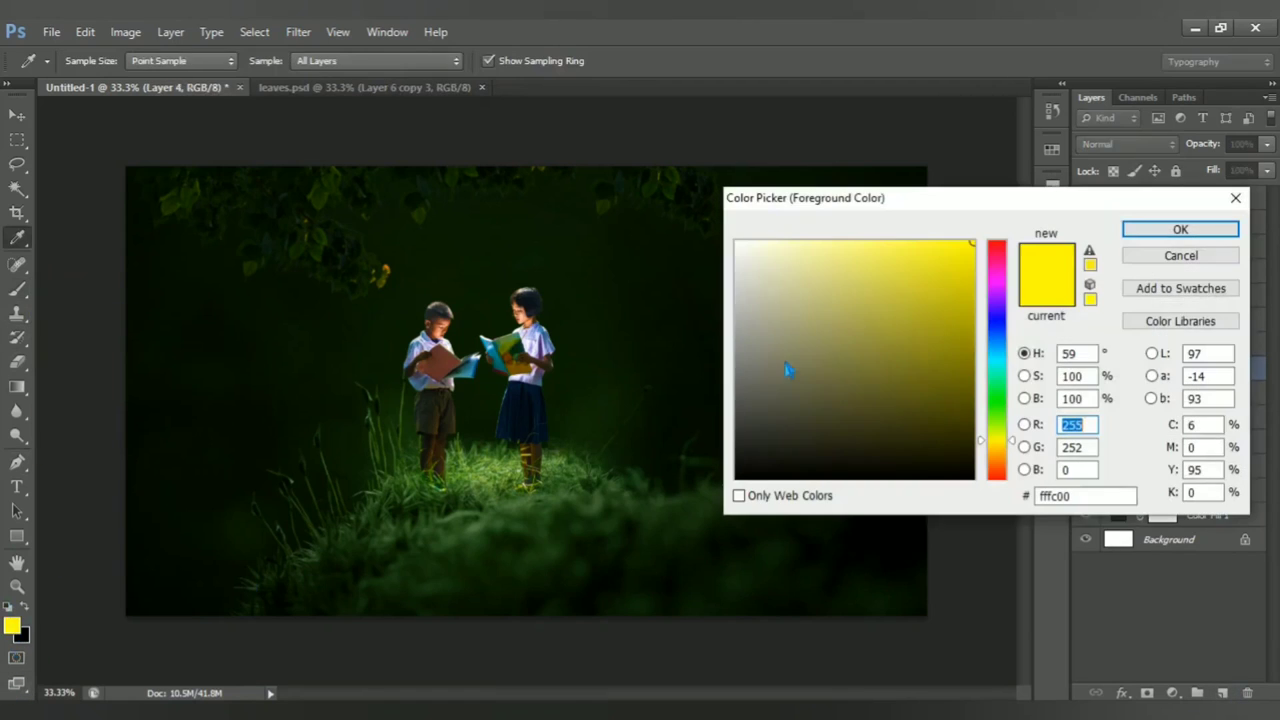
pyautogui.click(1165, 231)
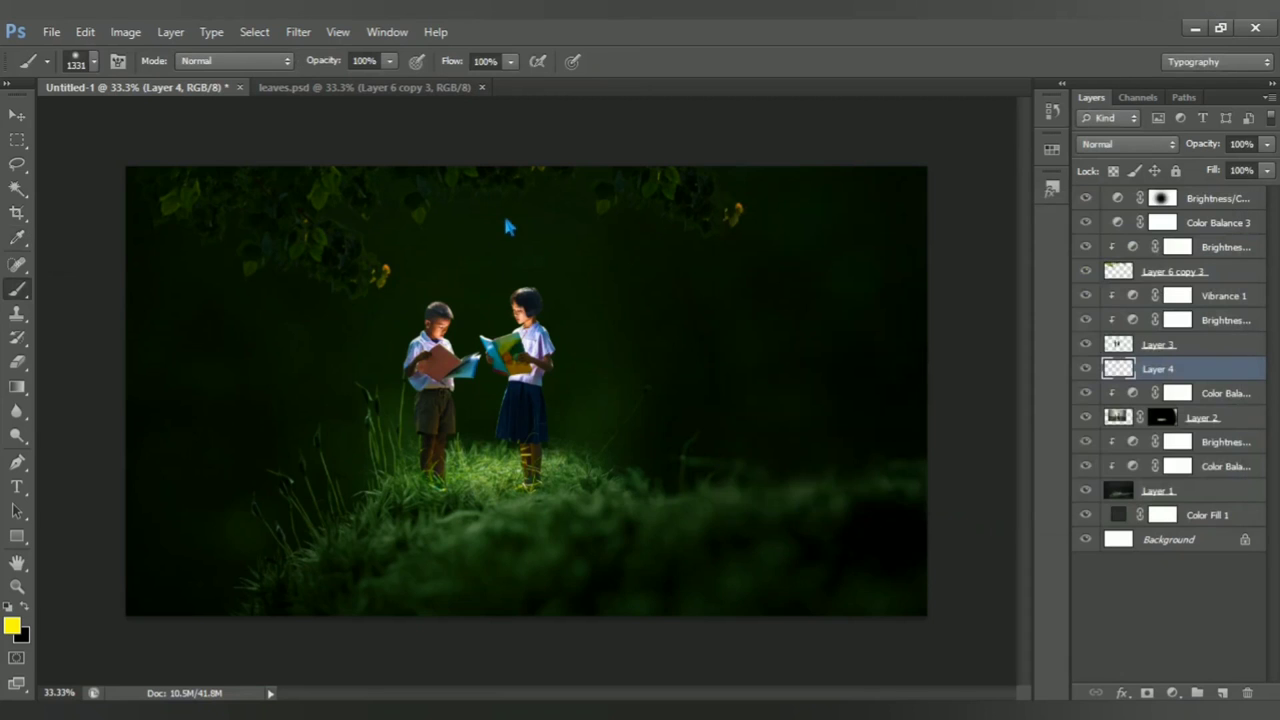
pyautogui.click(507, 219)
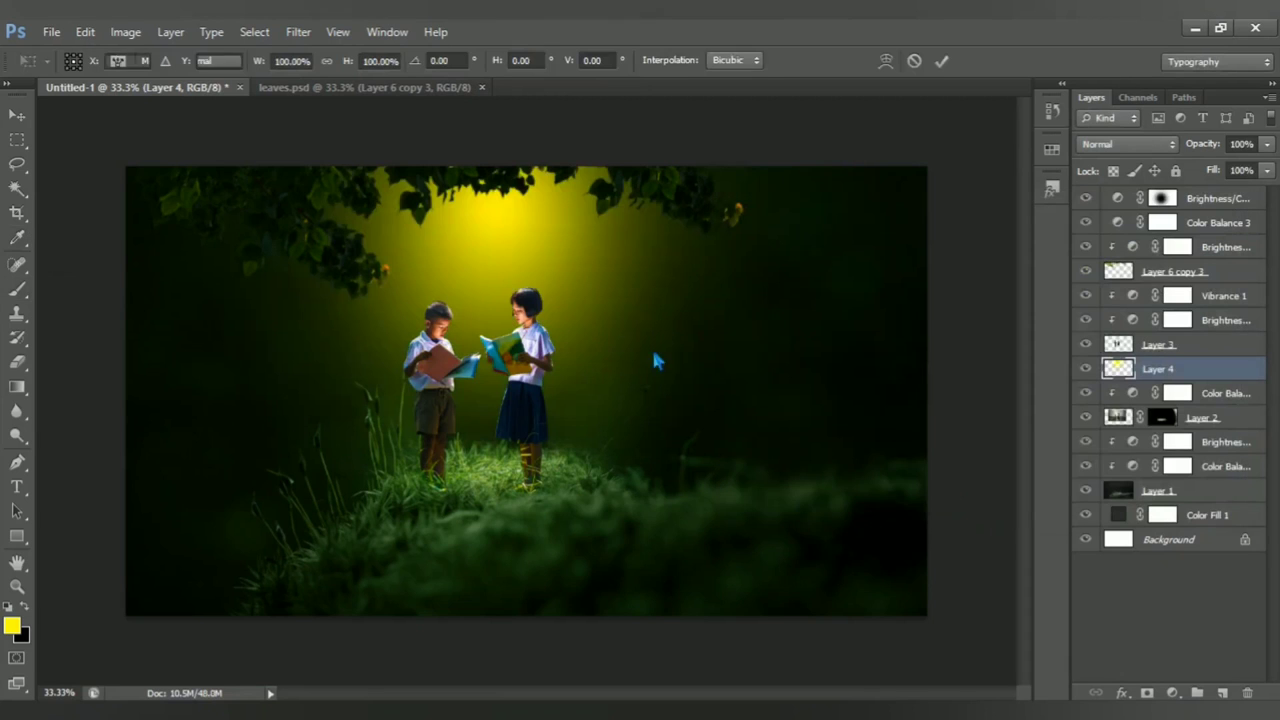
# Step: Transform the yellow glow to about 155% wide and 128% tall, nudged slightly upward
pyautogui.hotkey('ctrl', 't')
pyautogui.moveTo(174, 366); pyautogui.dragTo(40, 358)
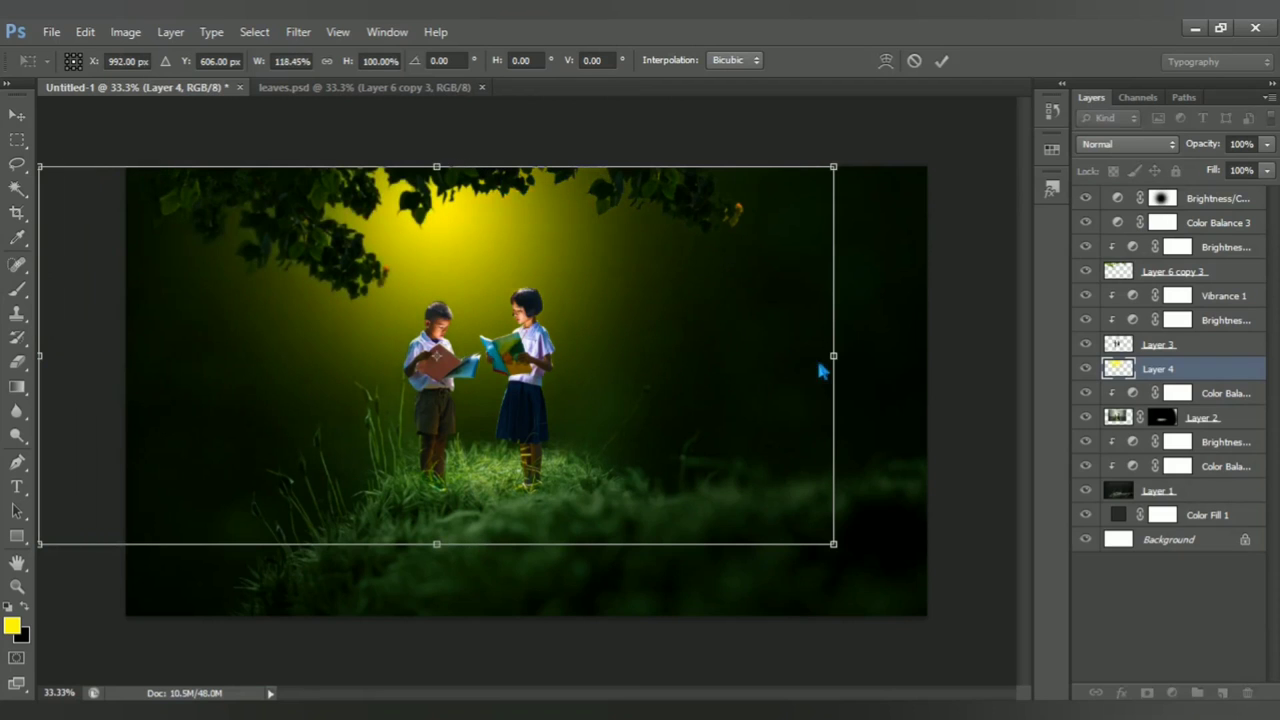
pyautogui.moveTo(837, 358); pyautogui.dragTo(1034, 355)
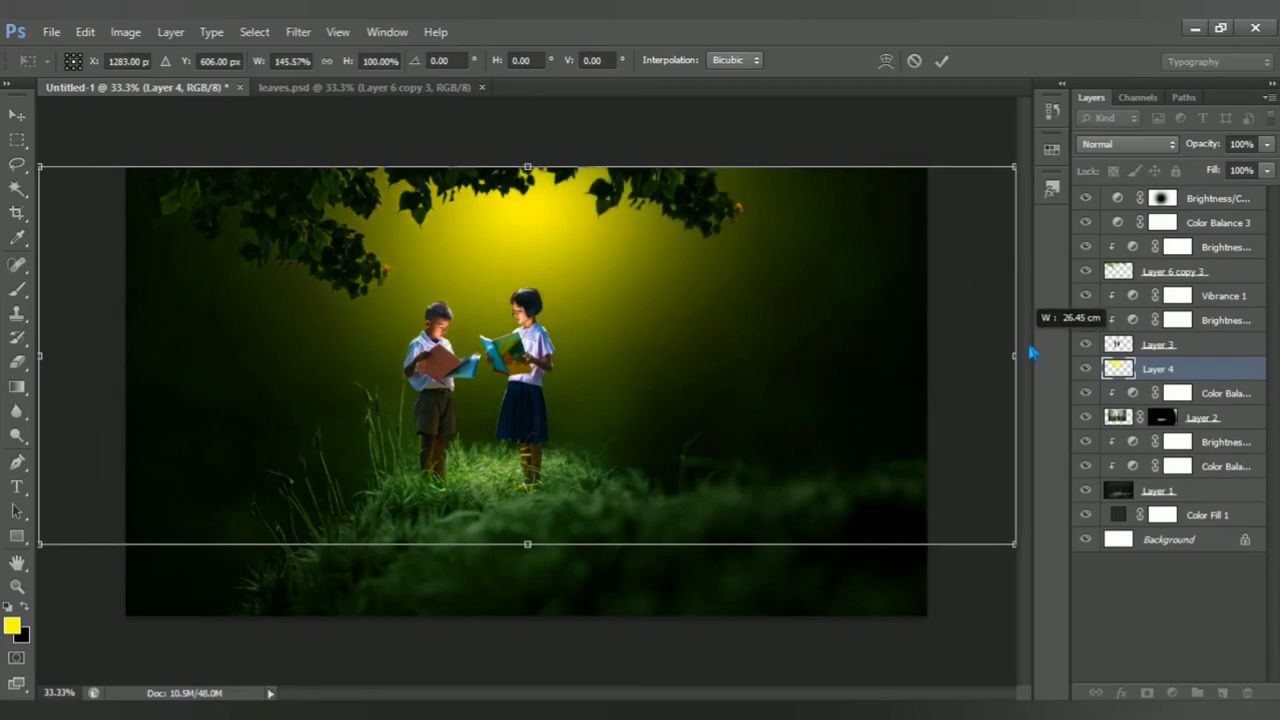
pyautogui.moveTo(58, 368); pyautogui.dragTo(13, 360)
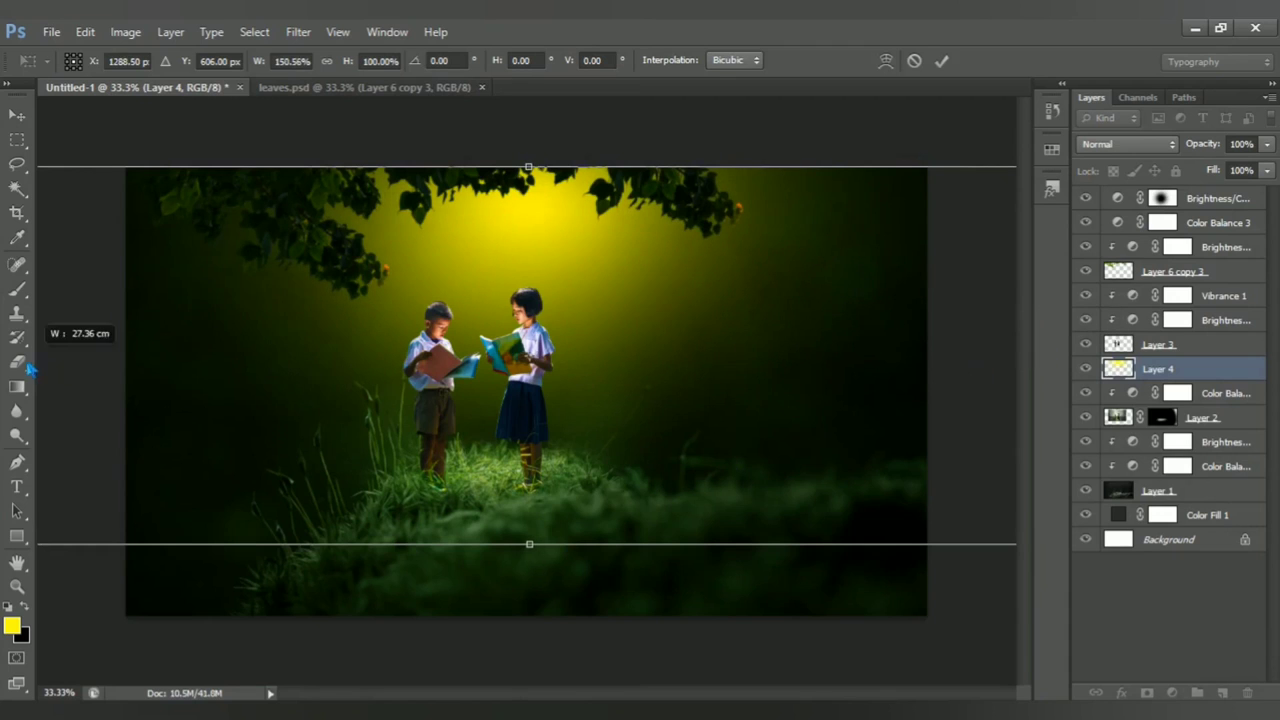
pyautogui.moveTo(521, 547)
pyautogui.mouseDown()
pyautogui.moveTo(516, 676)
pyautogui.moveTo(516, 632)
pyautogui.moveTo(516, 649)
pyautogui.mouseUp()
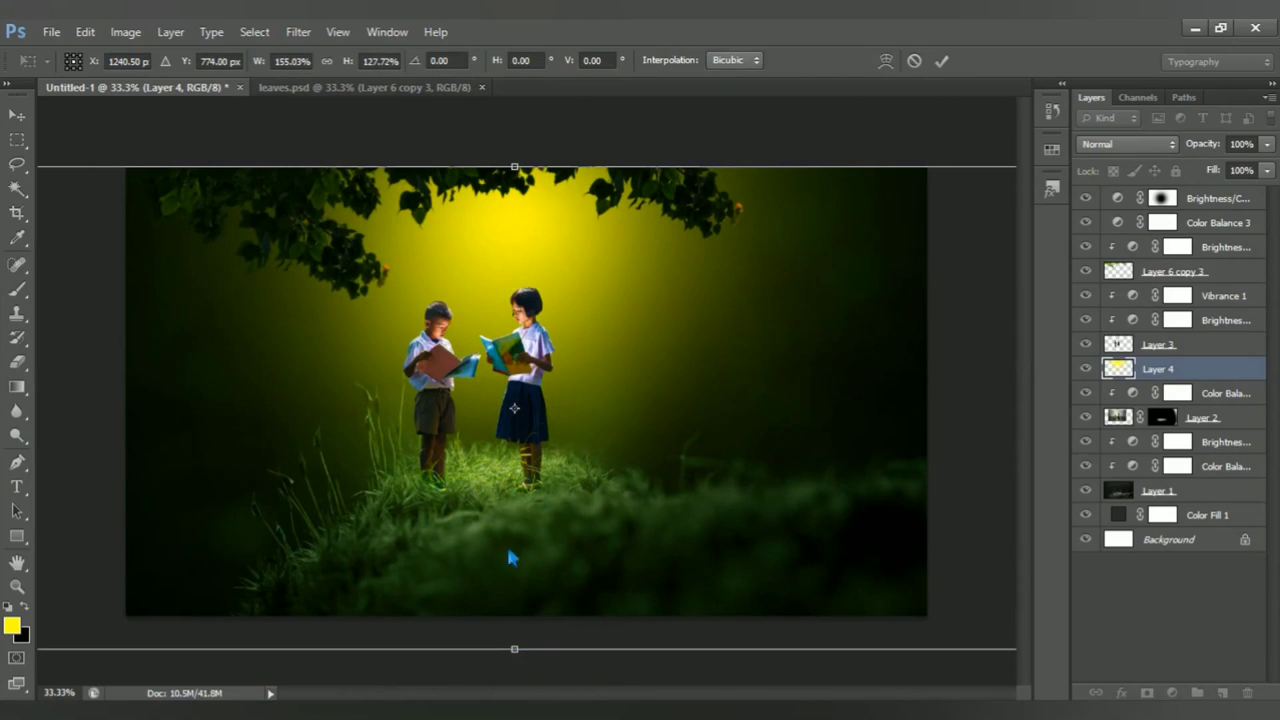
pyautogui.moveTo(524, 270)
pyautogui.mouseDown()
pyautogui.moveTo(521, 240)
pyautogui.moveTo(527, 274)
pyautogui.mouseUp()
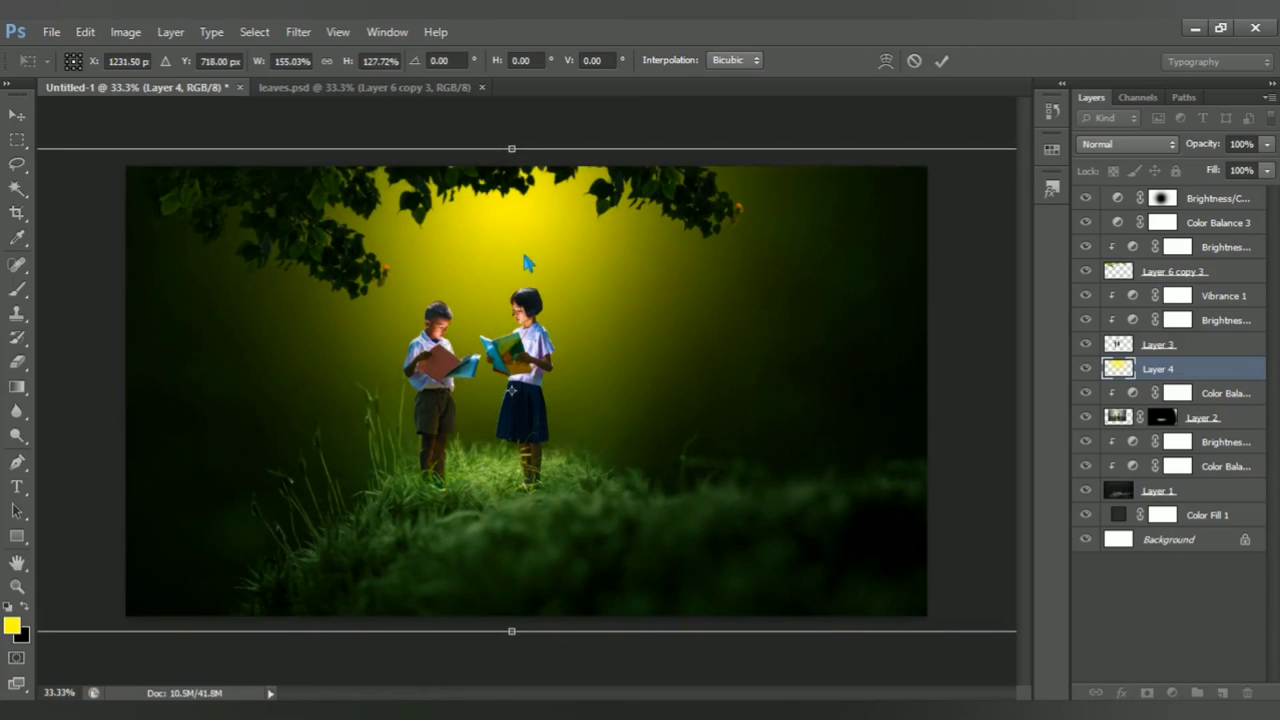
pyautogui.press('Return')
pyautogui.hotkey('ctrl', '0')
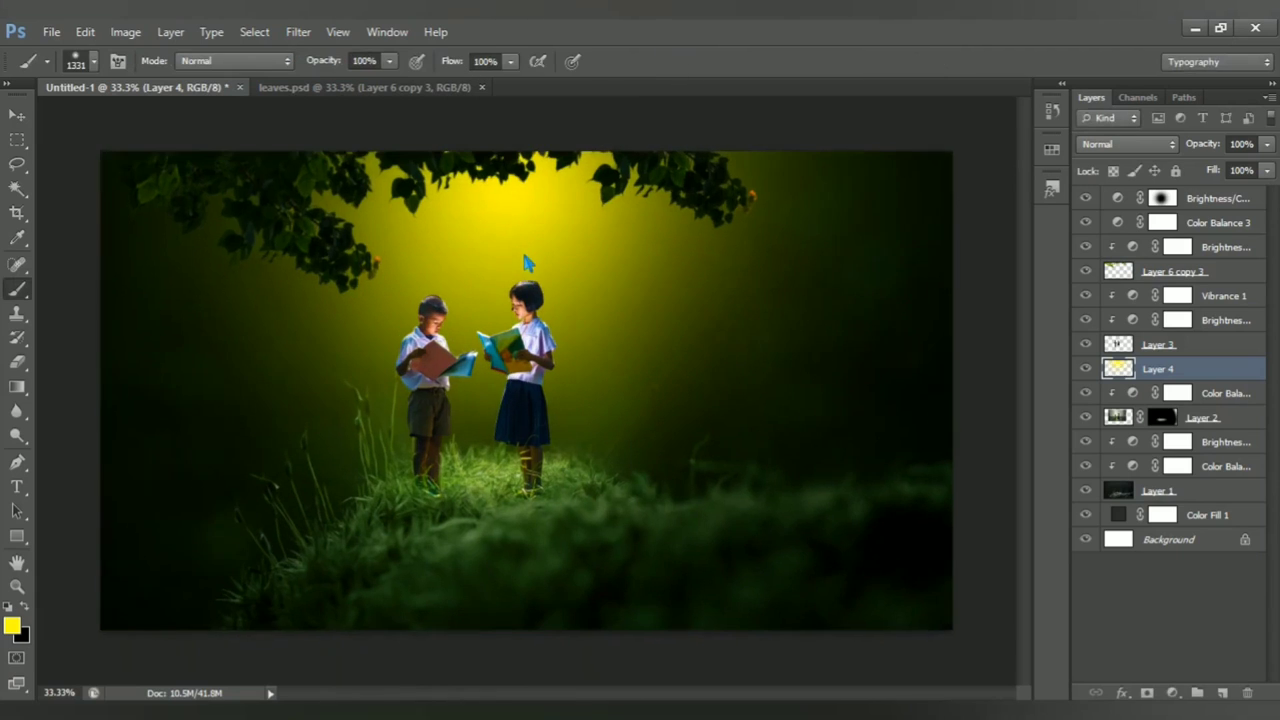